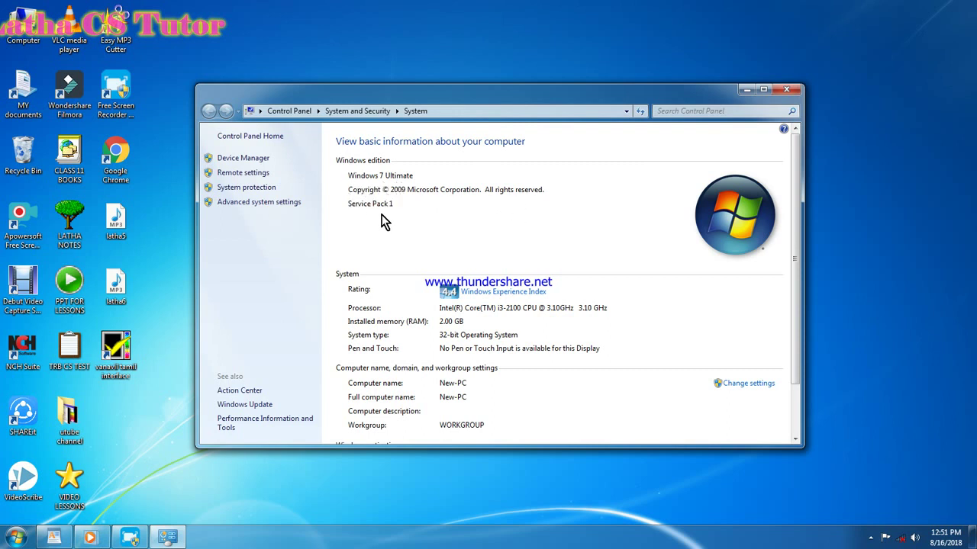
Close the System information window
click(790, 94)
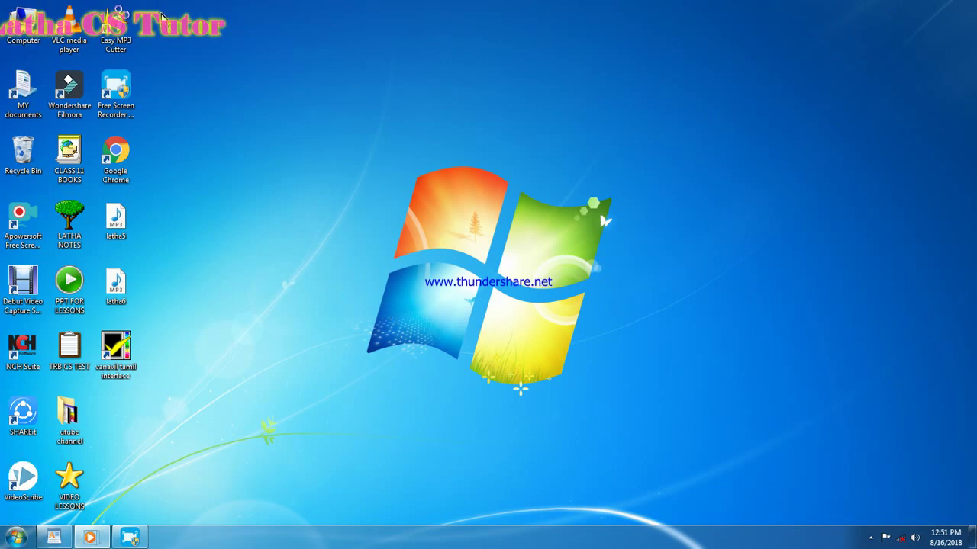
drag(7, 3, 159, 479)
click(294, 339)
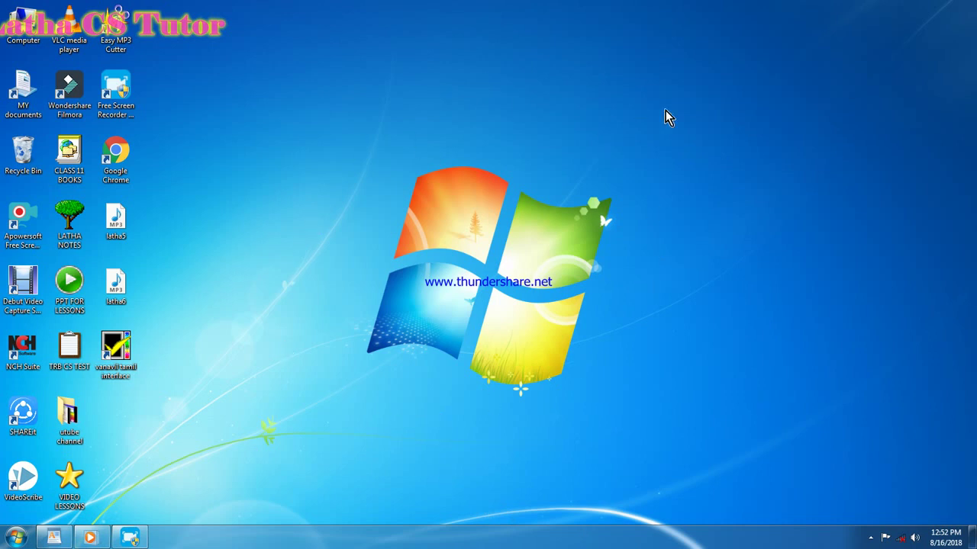
drag(252, 44, 115, 95)
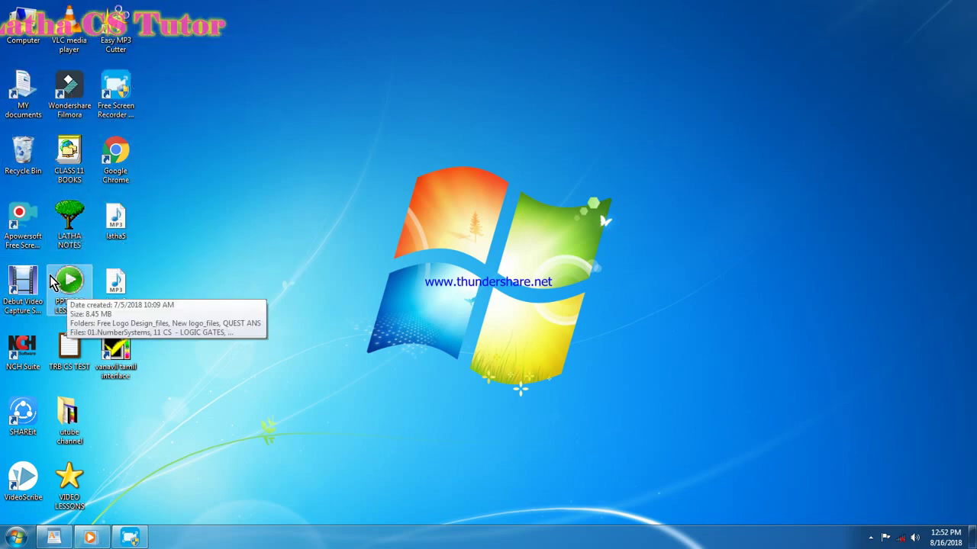
click(17, 538)
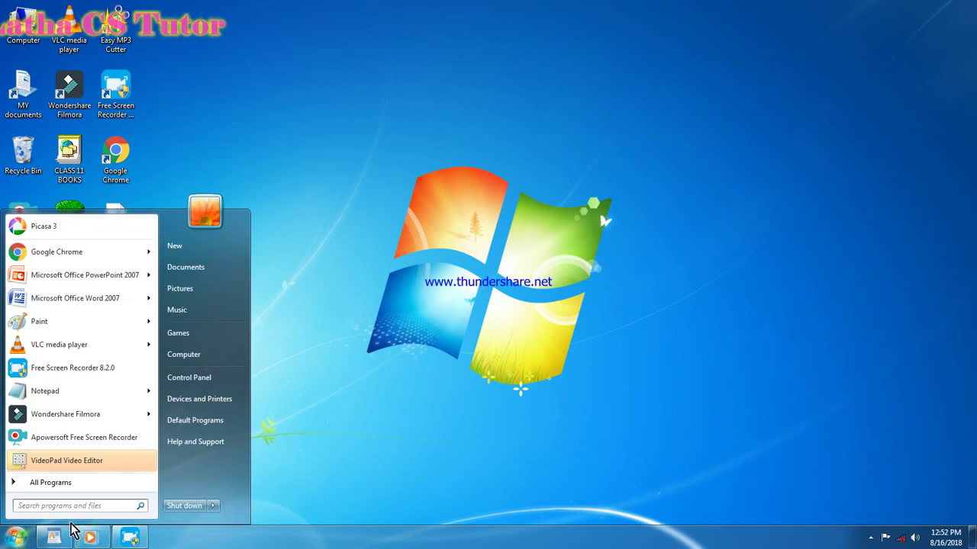
click(432, 484)
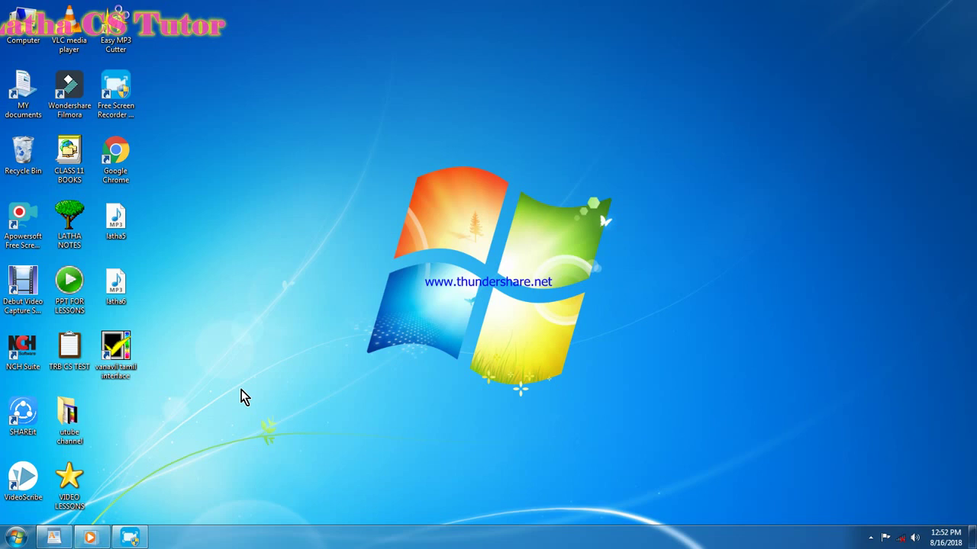
drag(3, 3, 54, 186)
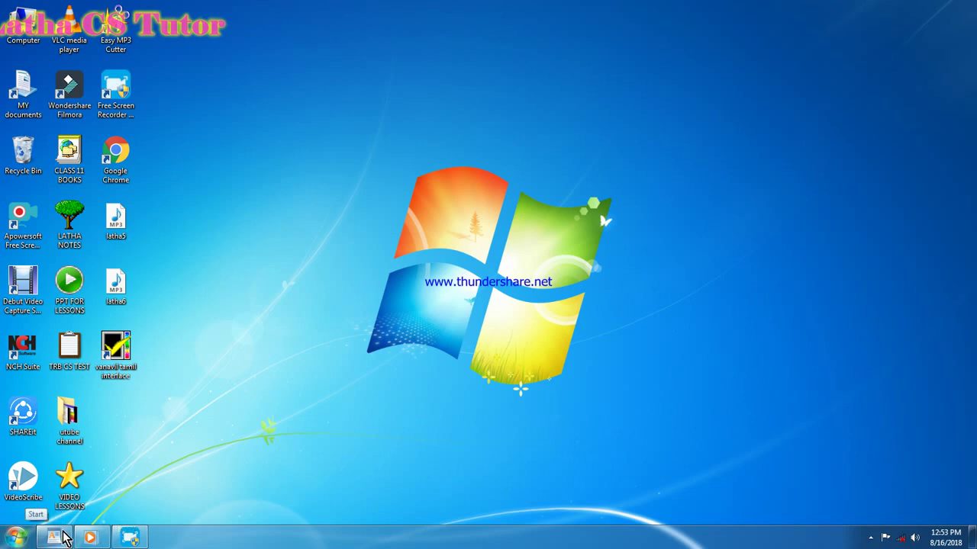
Search the installed programs for WORDPAD and open WordPad with a new blank document
click(15, 540)
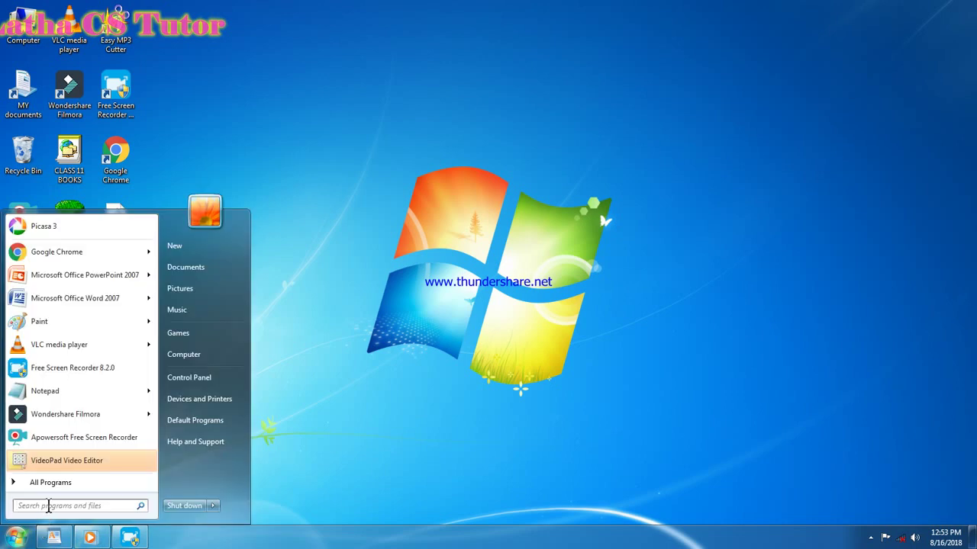
text(WORDPA)
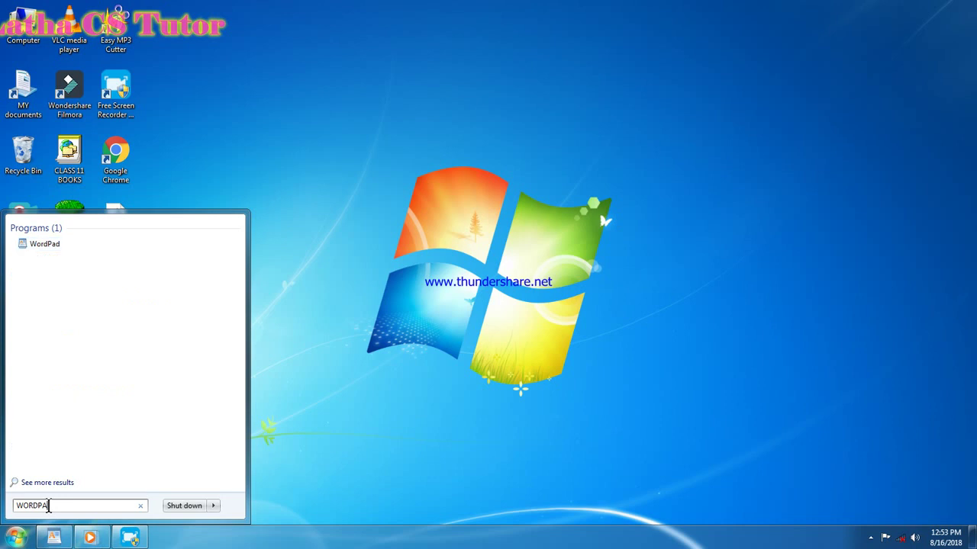
text(D)
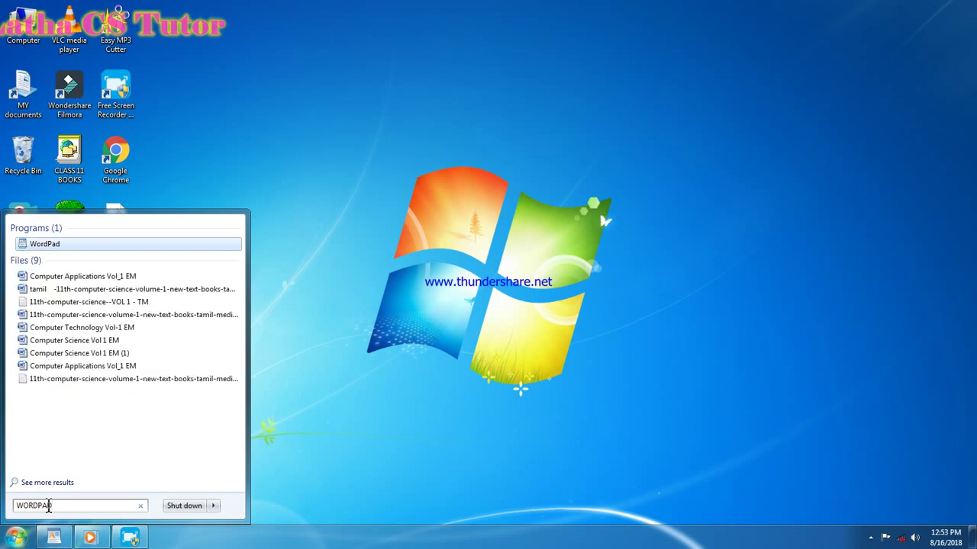
key(Return)
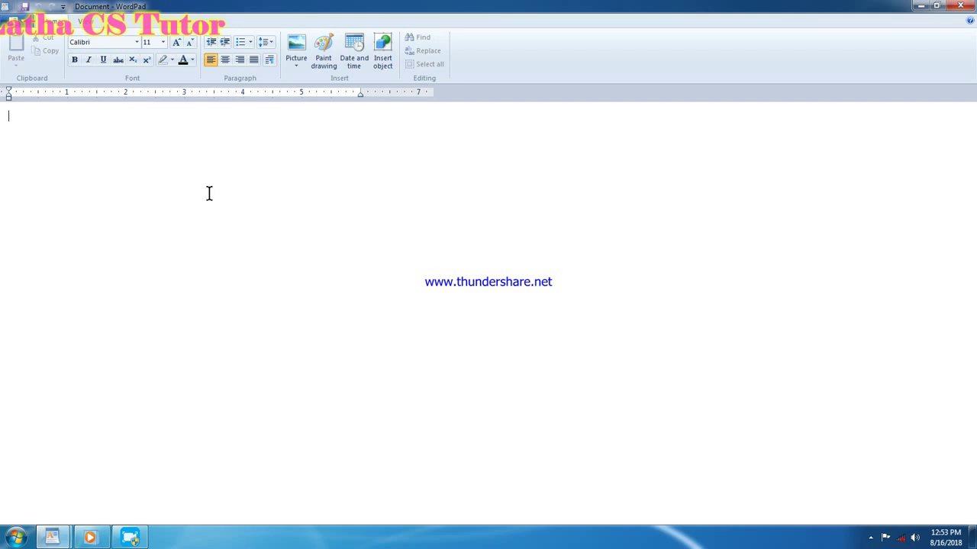
Enter the heading "DOCUMENT WINDOW" below a blank line and set its font size to 72
key(Return)
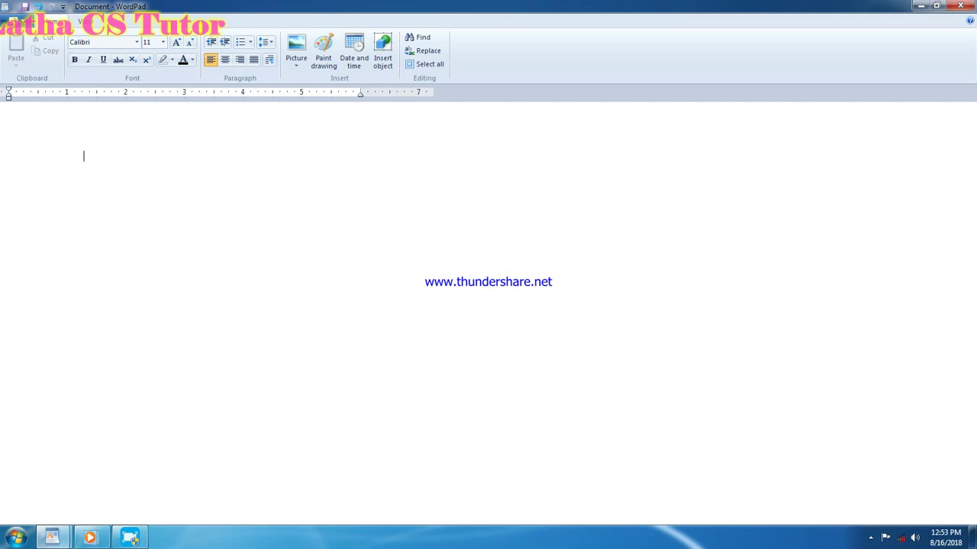
text(DOCUMENT WINDOW)
triple_click(131, 160)
click(163, 43)
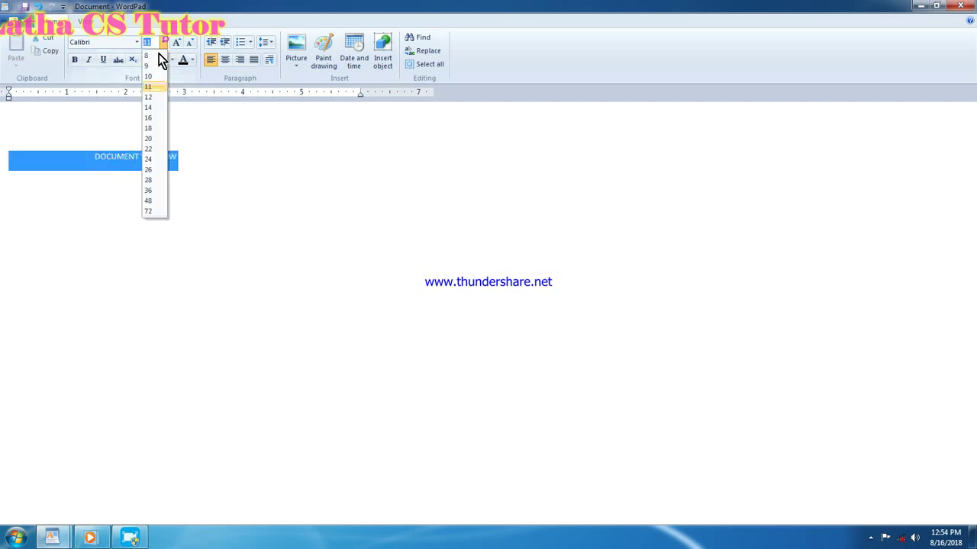
click(151, 211)
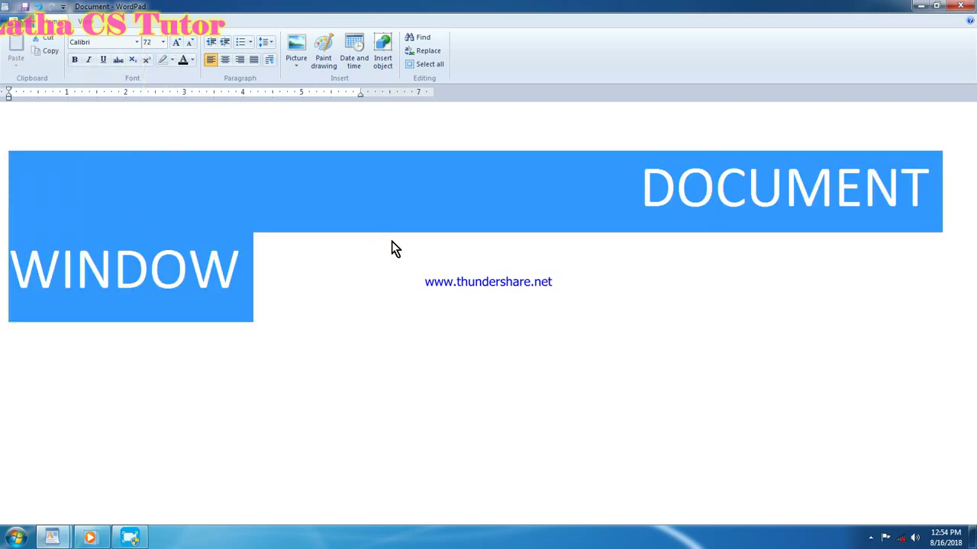
click(331, 191)
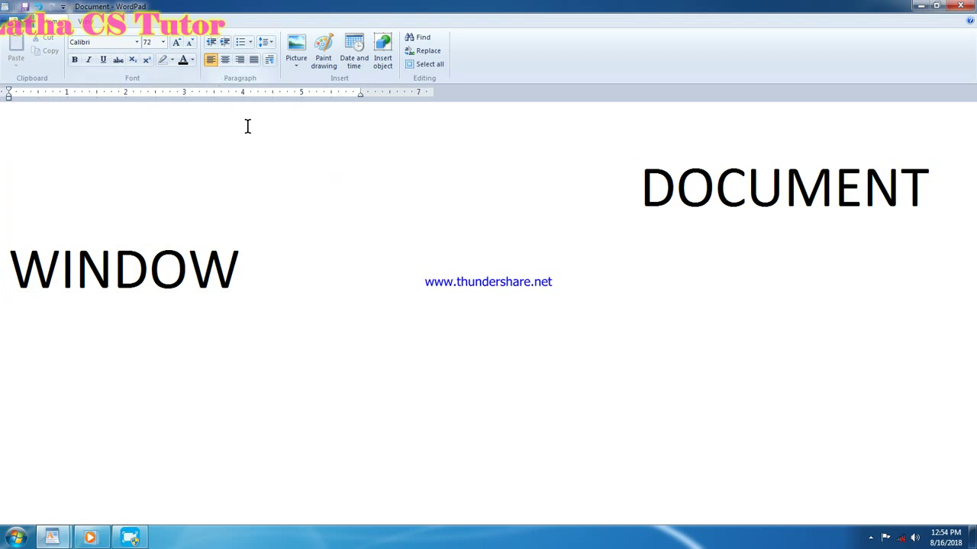
Remove spaces in front of the heading until both words fit on one line in the maximized window
key(Delete)
key(Delete)
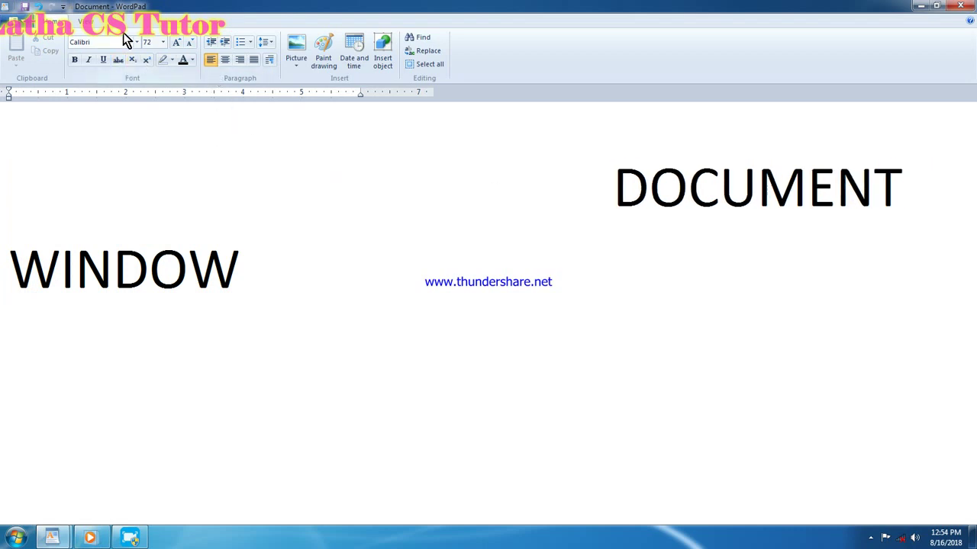
key(Delete)
key(Delete)
key(Delete)
key(Delete)
key(Delete)
key(Delete)
key(Delete)
key(Delete)
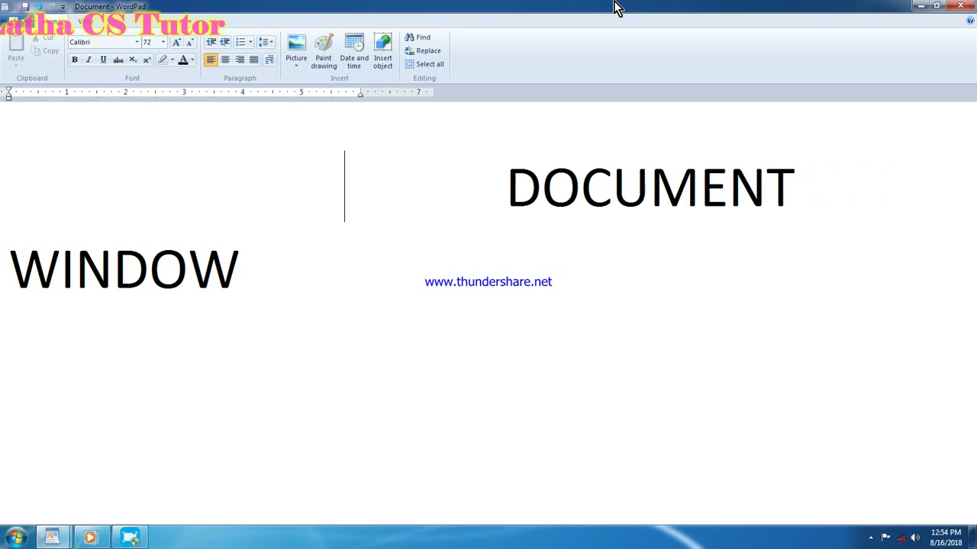
key(Delete)
key(Delete)
key(Delete)
key(Delete)
key(Delete)
key(Delete)
key(Delete)
key(Delete)
key(Delete)
key(Delete)
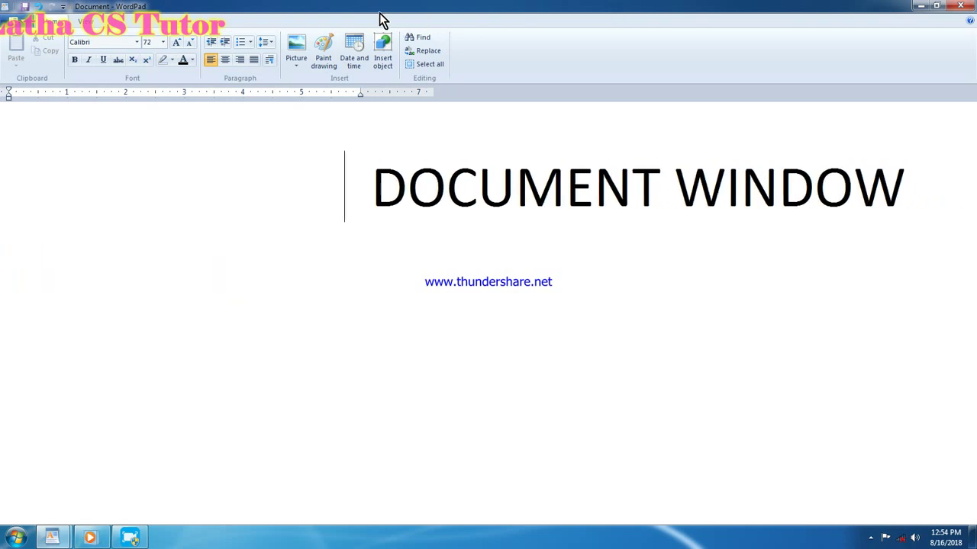
key(Delete)
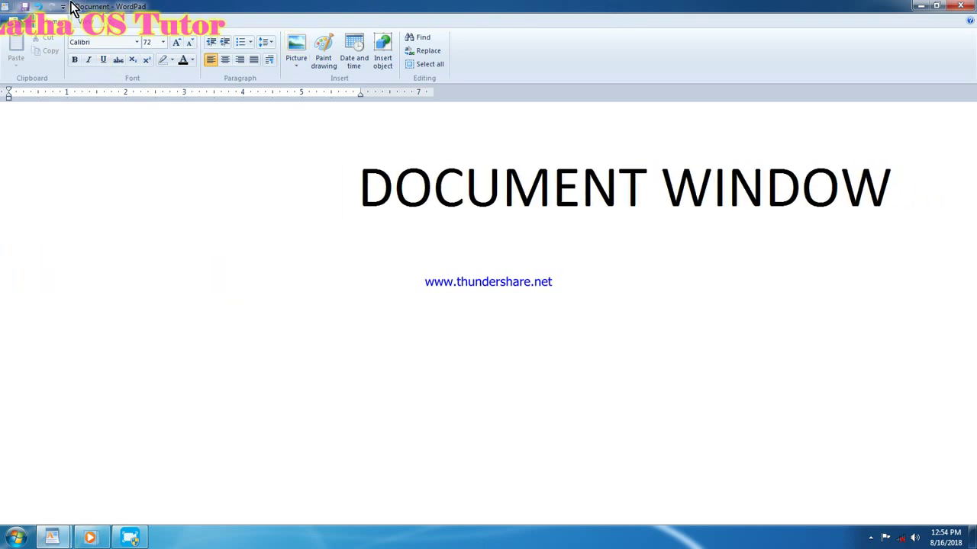
Restore the document window to its smaller size and remove more leading spaces so the heading fits on one line
click(936, 5)
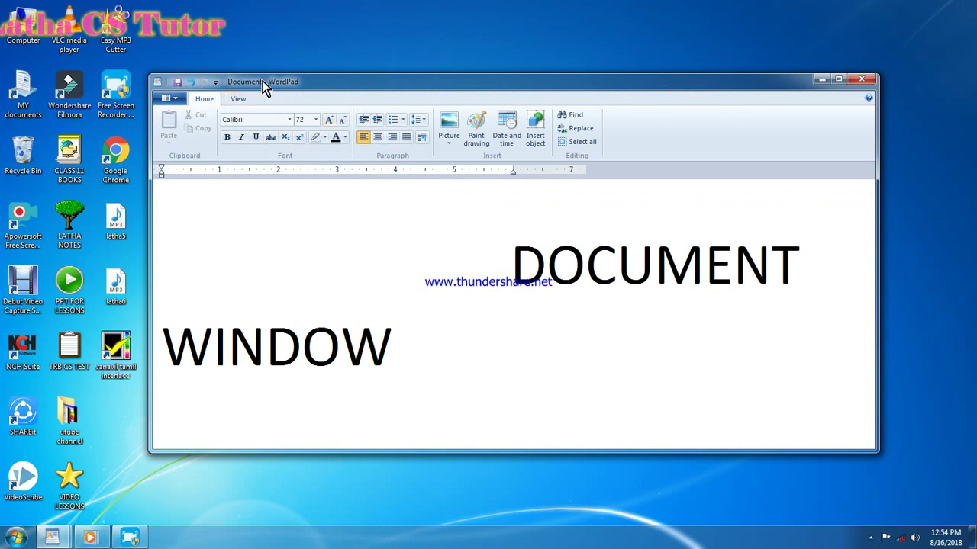
key(BackSpace)
key(BackSpace)
key(BackSpace)
key(BackSpace)
key(BackSpace)
key(BackSpace)
key(BackSpace)
key(BackSpace)
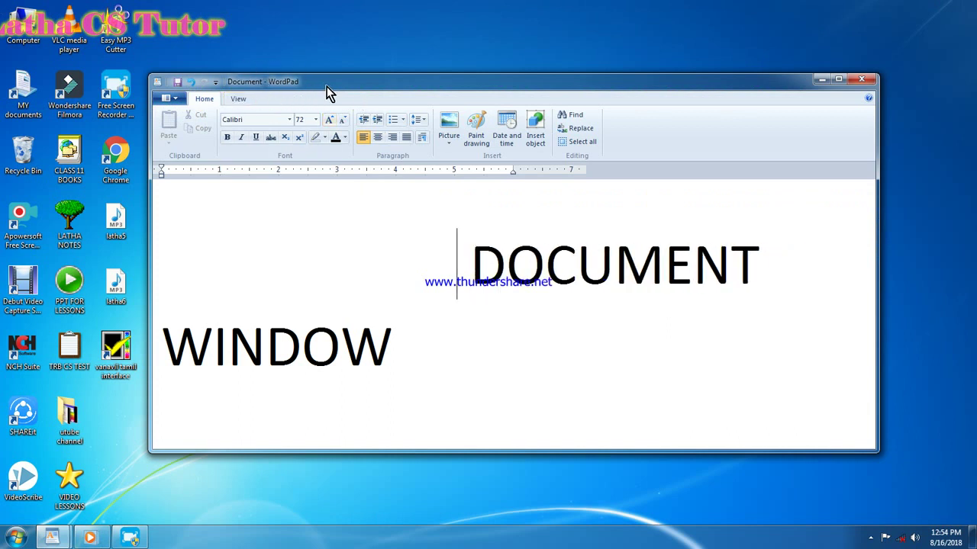
key(BackSpace)
key(BackSpace)
key(BackSpace)
key(BackSpace)
key(BackSpace)
key(BackSpace)
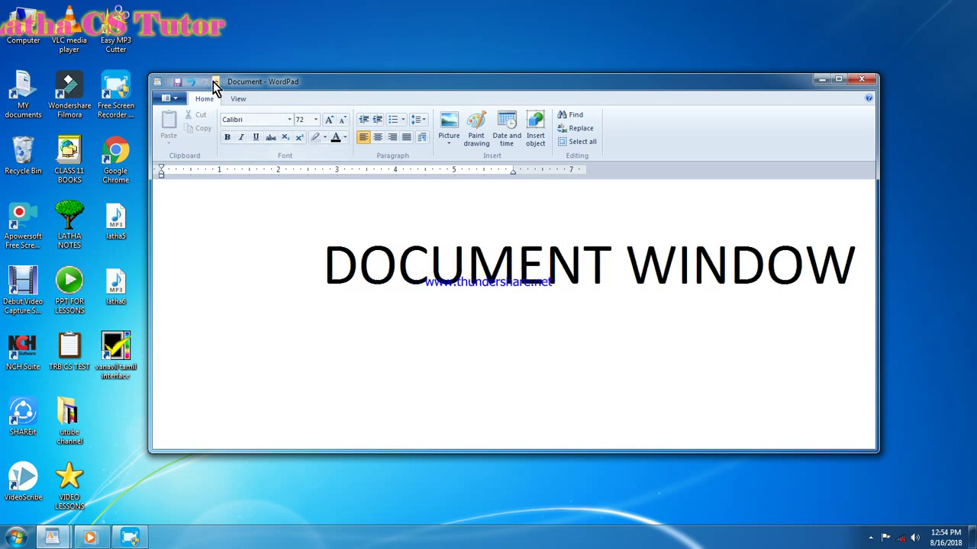
Save the document in Rich Text Format on the BACKUP (E:) drive, using the tutor's first name as file name
click(176, 101)
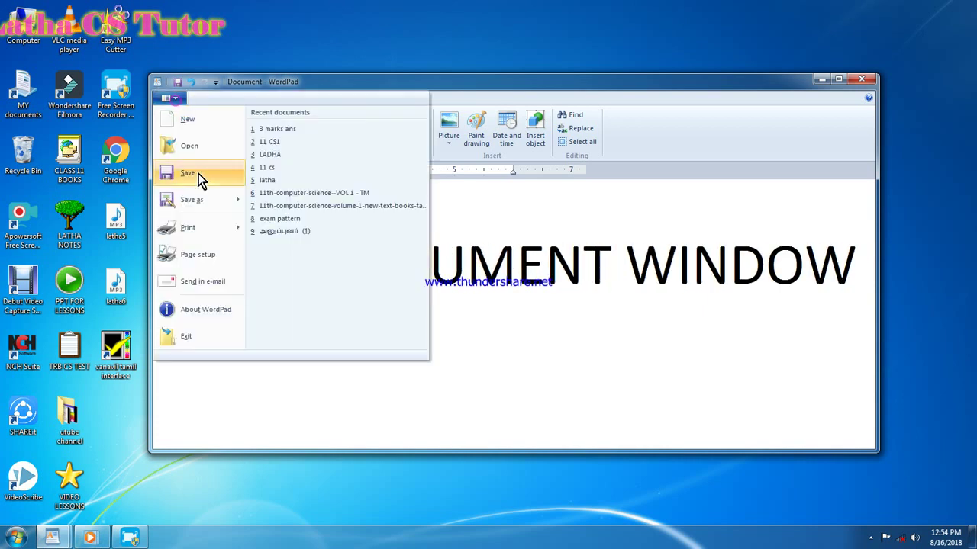
click(196, 175)
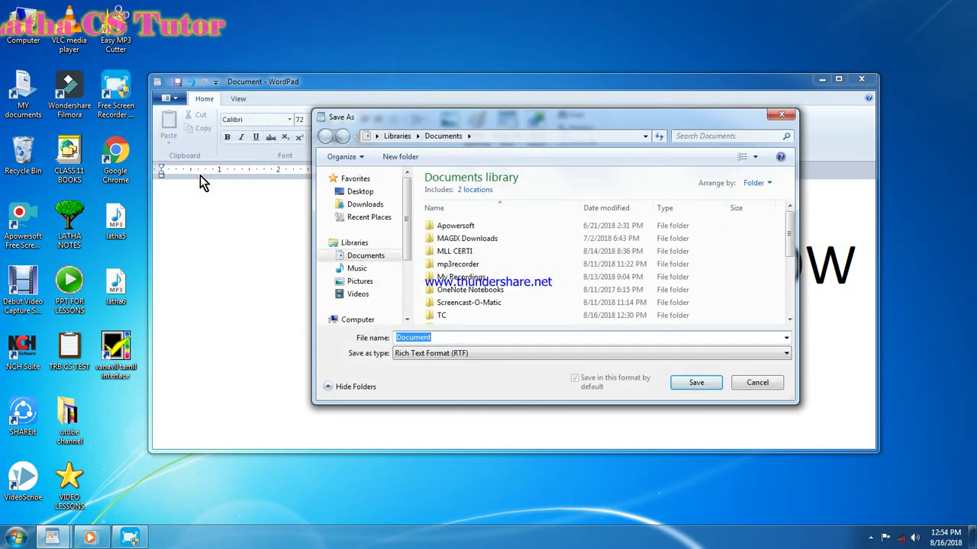
scroll(405, 321, down, 2)
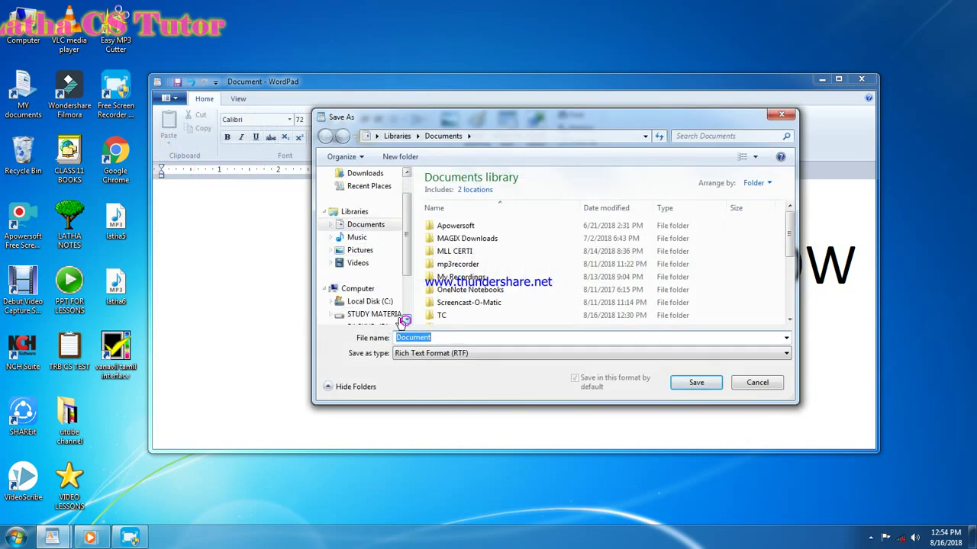
scroll(409, 320, down, 2)
click(378, 304)
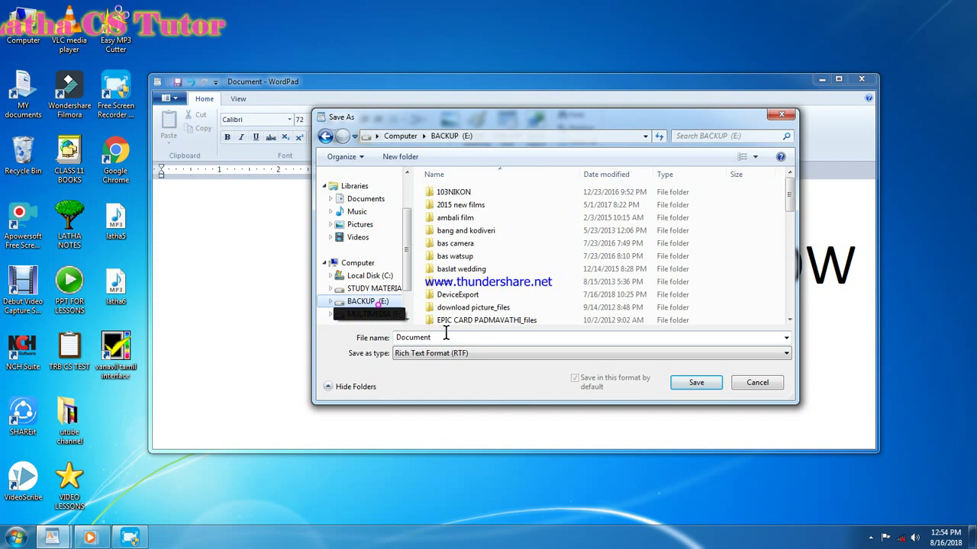
double_click(432, 337)
text(LATHA)
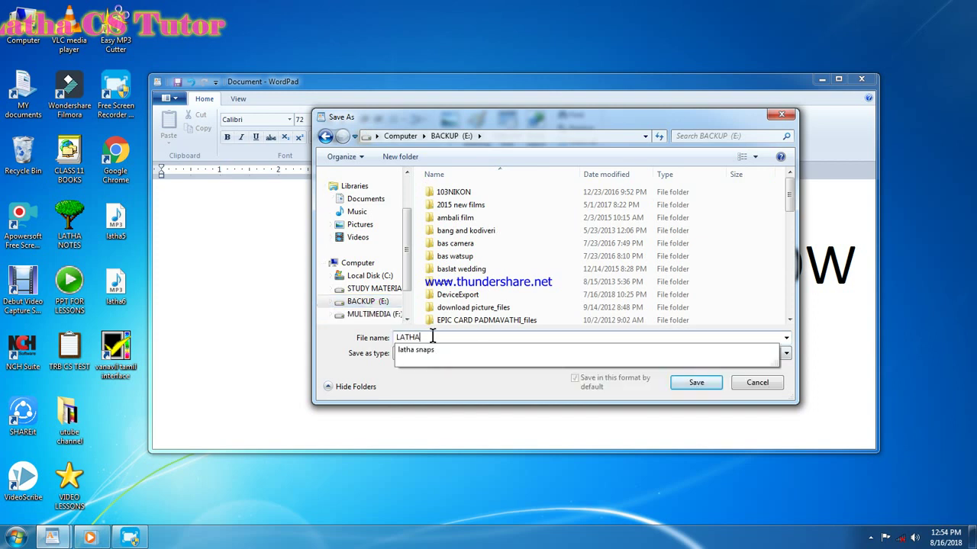
key(Return)
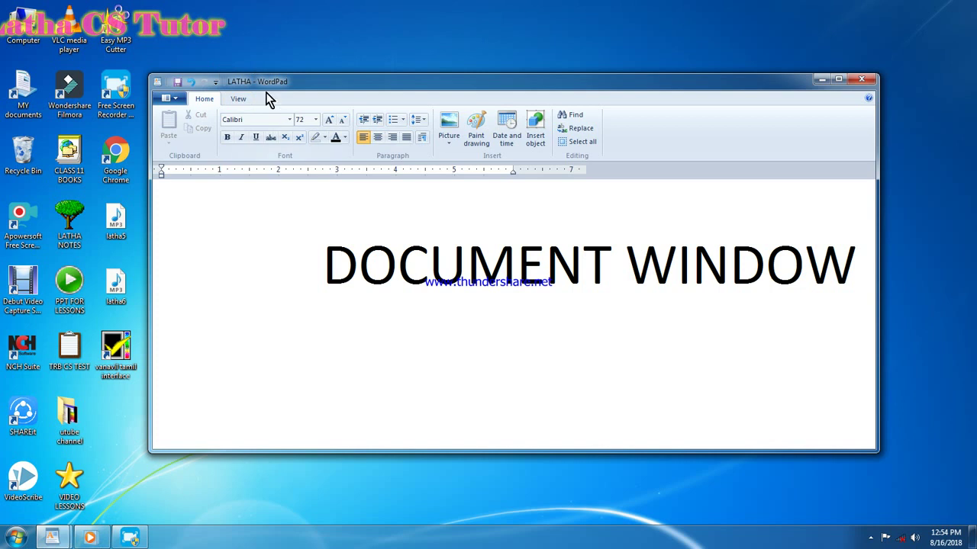
Minimize and reopen the saved document's window, and maximize it and return it to its smaller size
click(821, 79)
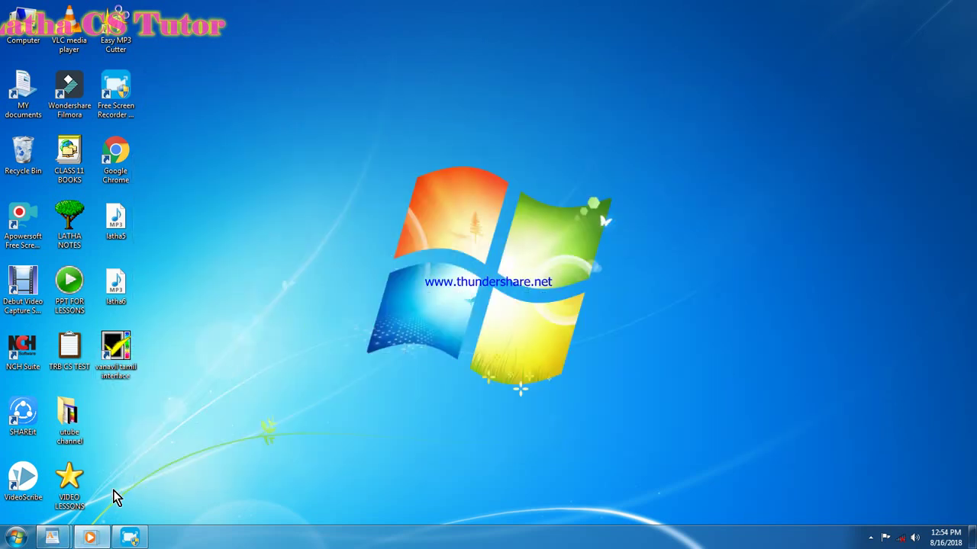
mouse_move(52, 537)
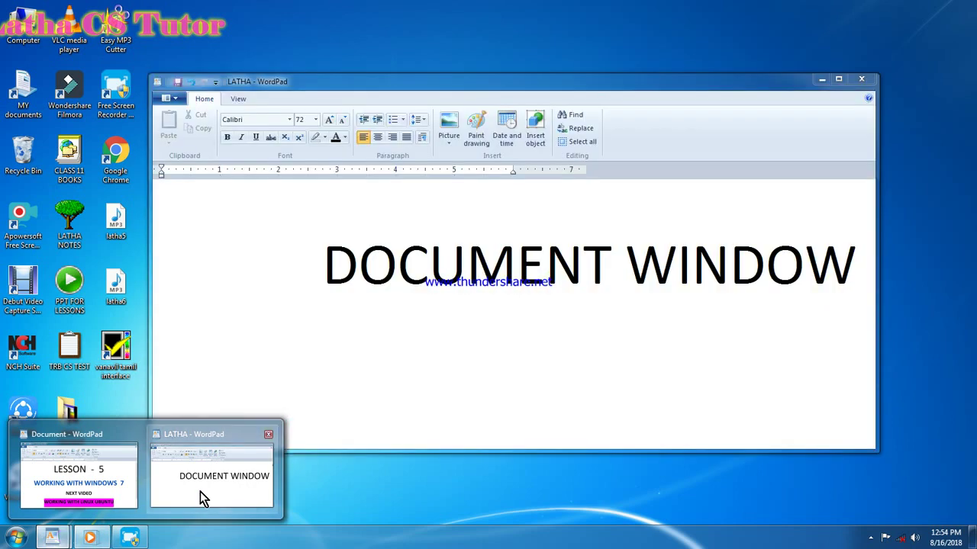
click(200, 491)
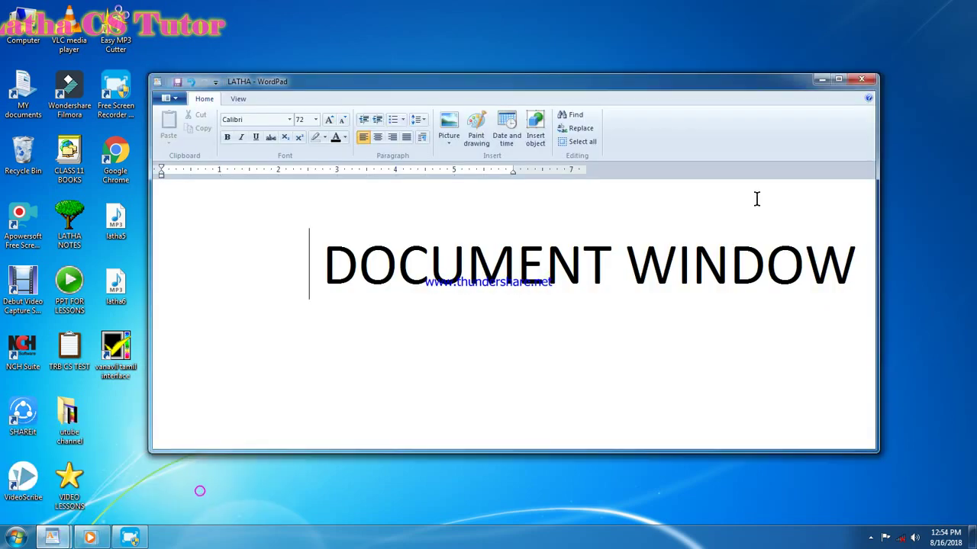
click(841, 80)
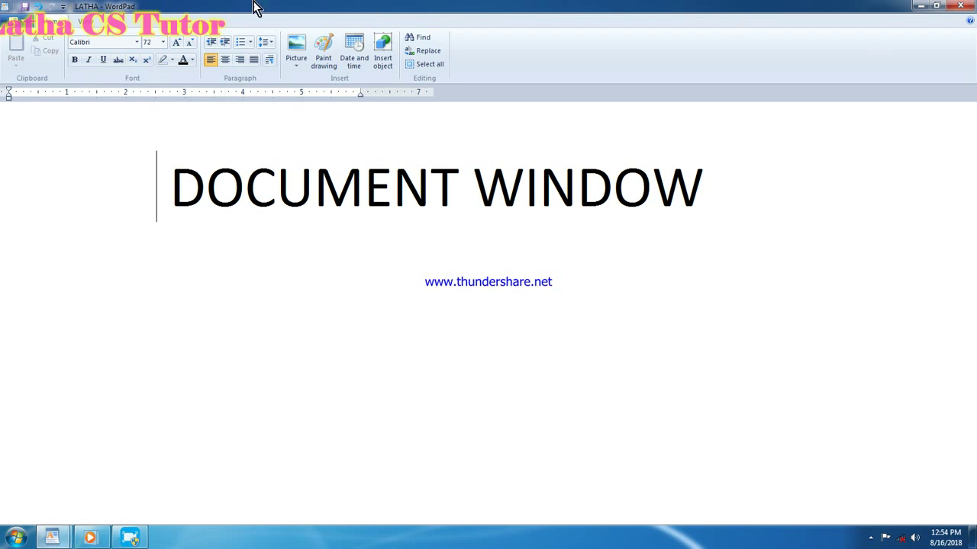
click(936, 6)
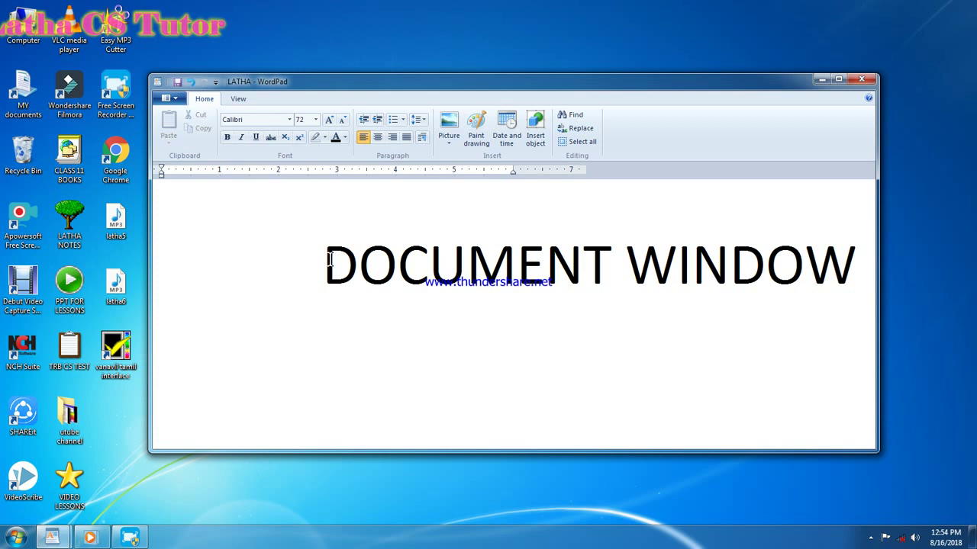
Remove more spaces in front of "DOCUMENT WINDOW" to shift the heading closer to the page's left margin
key(BackSpace)
key(BackSpace)
key(BackSpace)
key(BackSpace)
key(BackSpace)
key(BackSpace)
key(BackSpace)
key(BackSpace)
key(BackSpace)
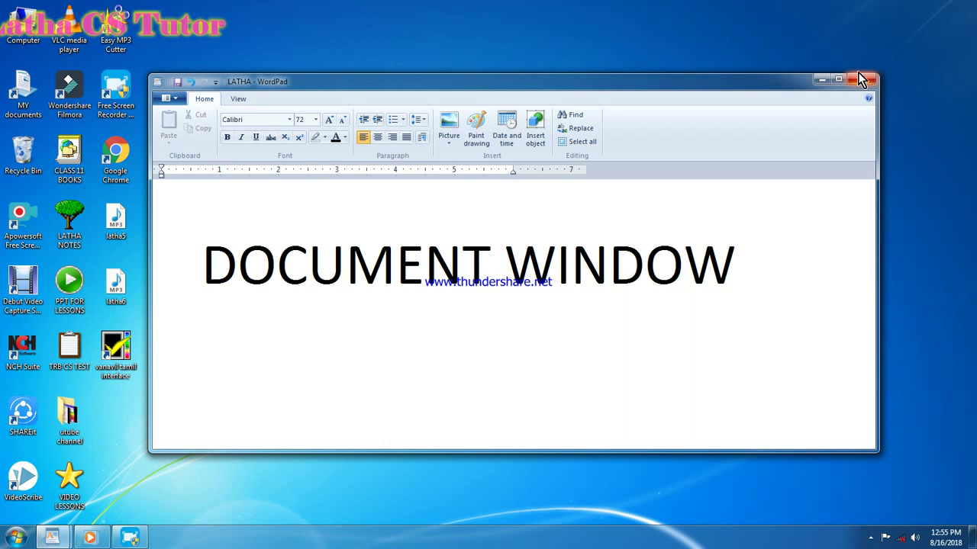
click(173, 104)
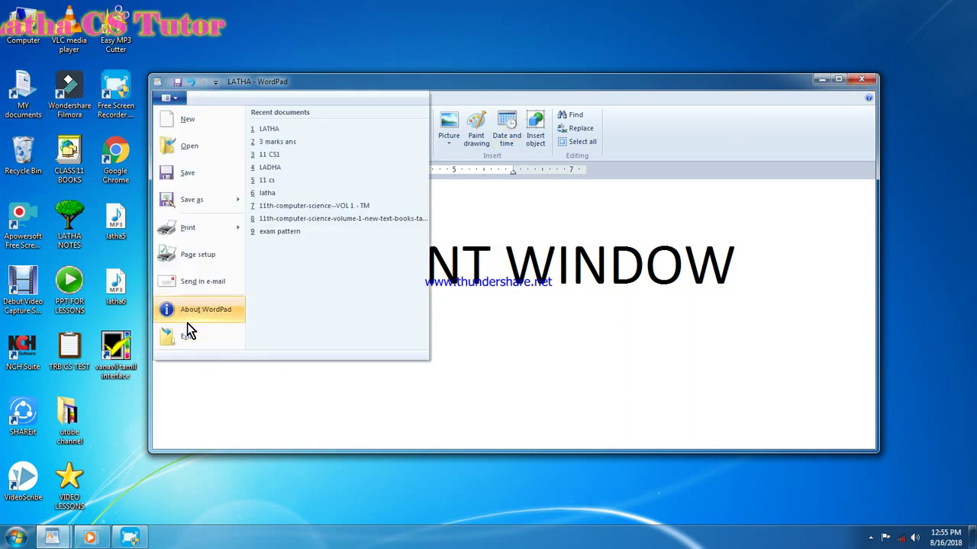
click(497, 357)
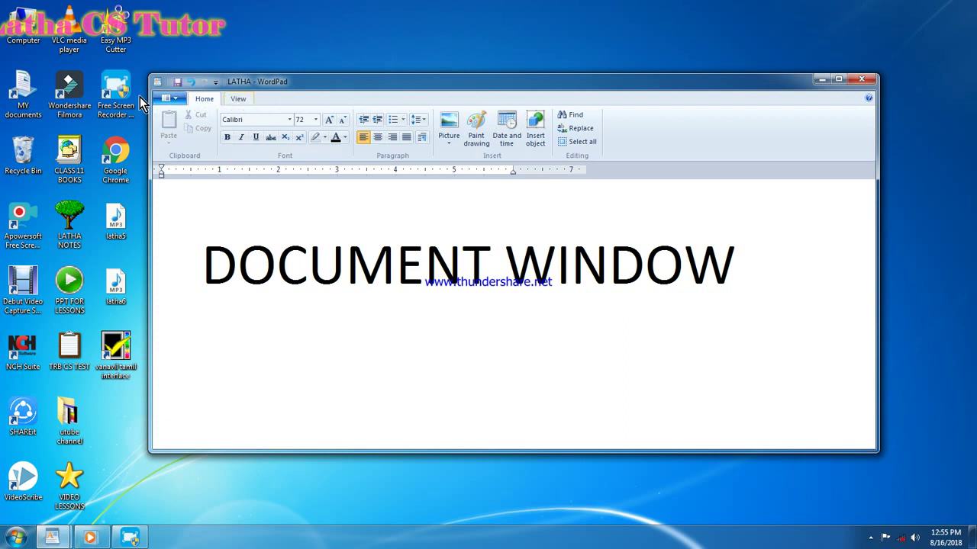
click(181, 99)
click(194, 98)
click(231, 99)
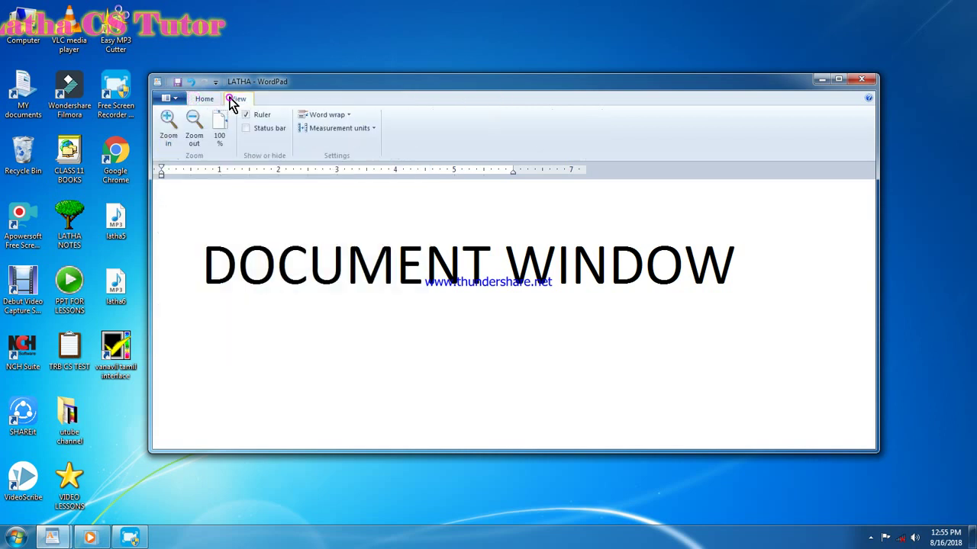
click(206, 99)
click(175, 99)
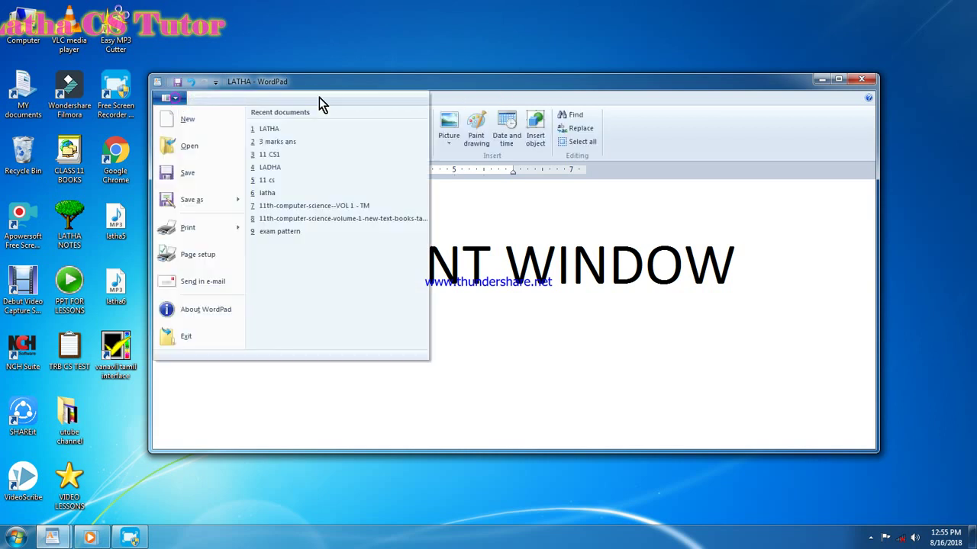
click(519, 107)
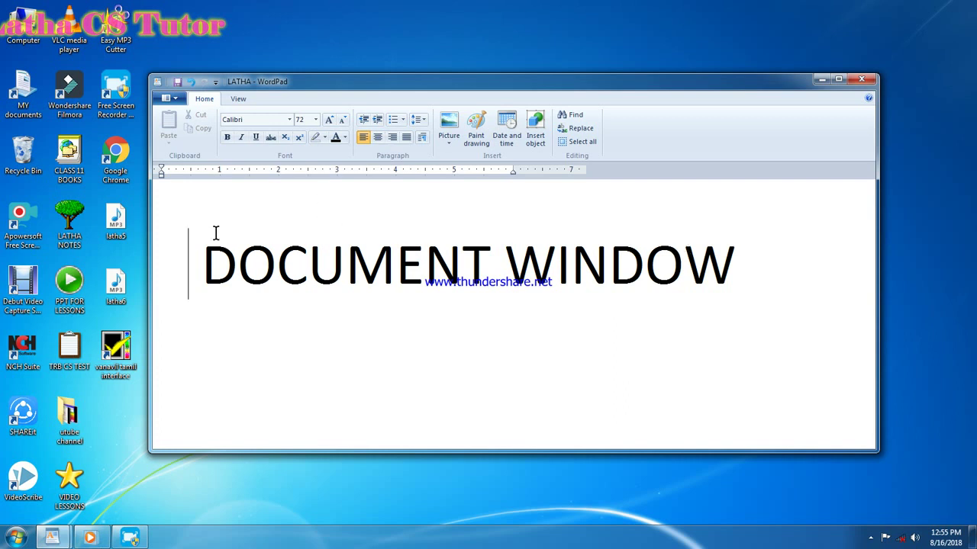
Insert an empty line above the "DOCUMENT WINDOW" heading and maximize the document window
key(Return)
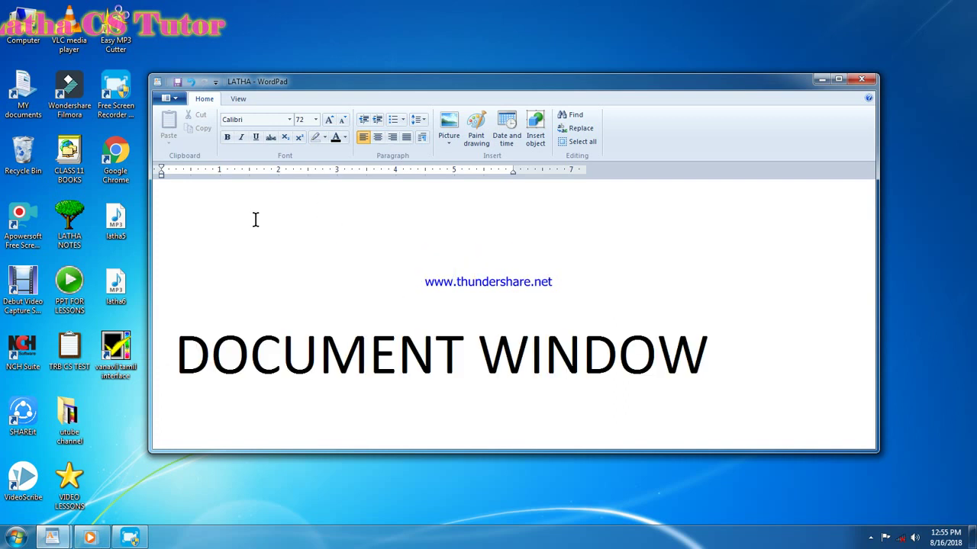
click(841, 77)
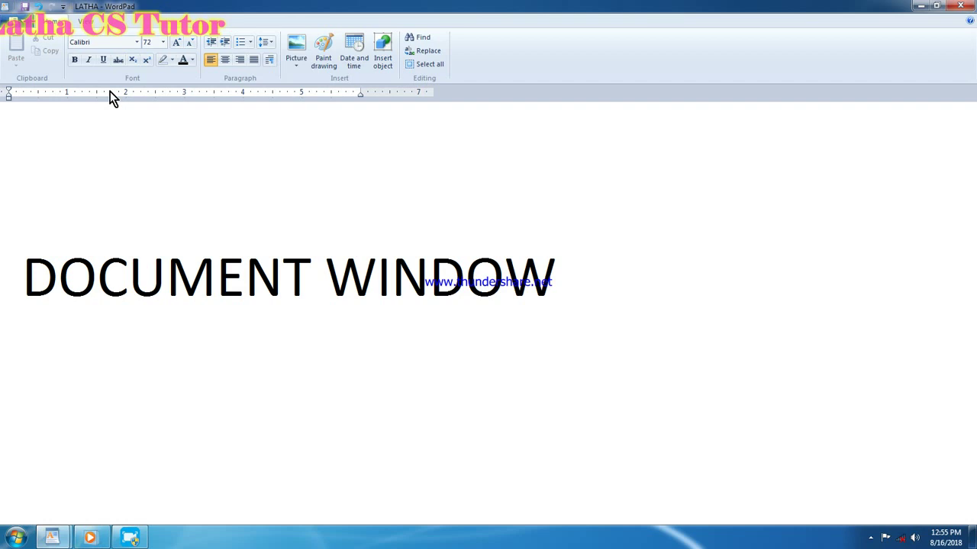
Save the edited document under its existing file name
click(16, 21)
click(501, 25)
click(23, 20)
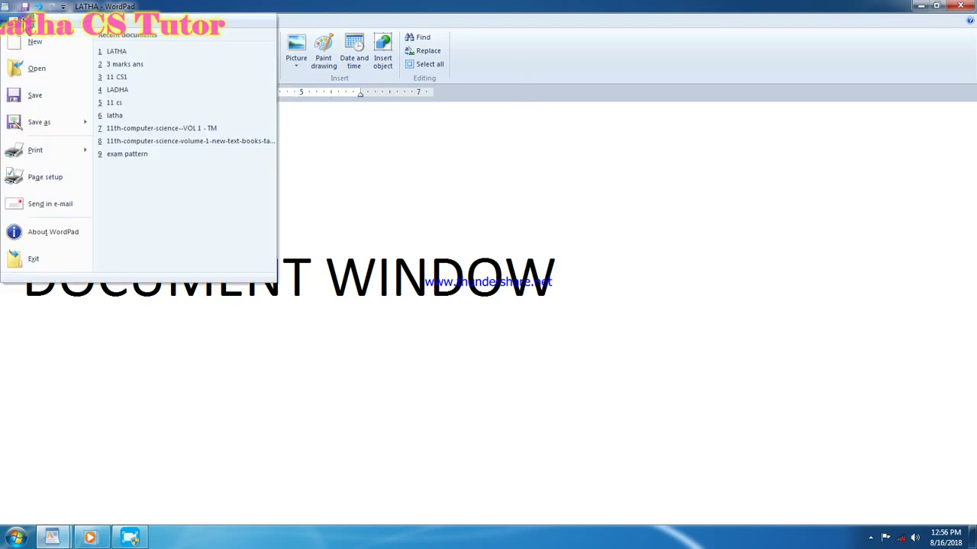
click(37, 100)
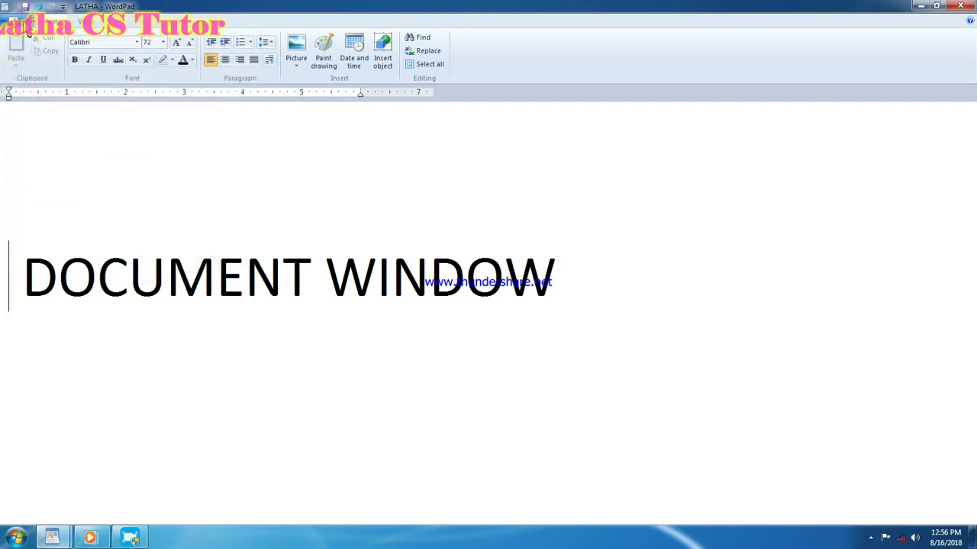
Save a copy of the document as 11CS in Rich Text Format on the BACKUP (E:) drive
click(23, 20)
mouse_move(37, 122)
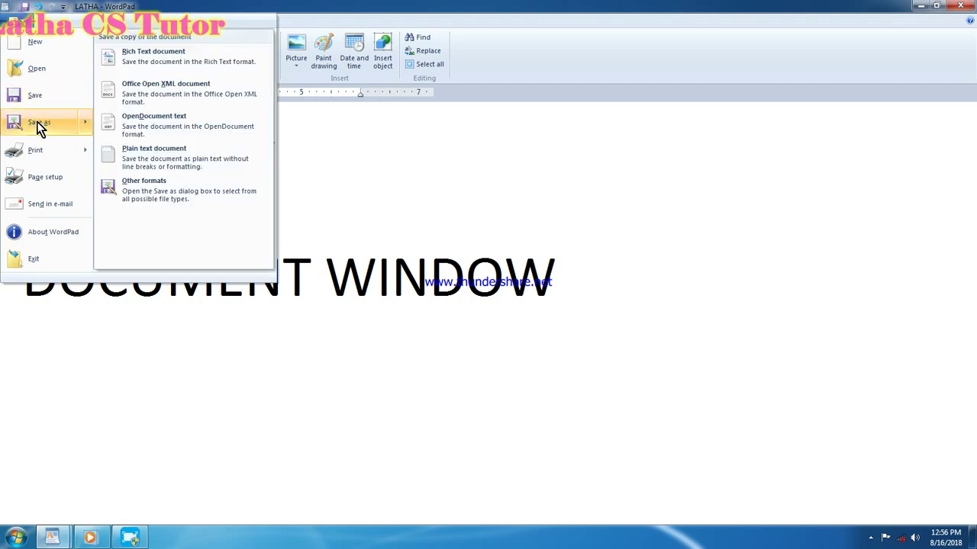
click(36, 122)
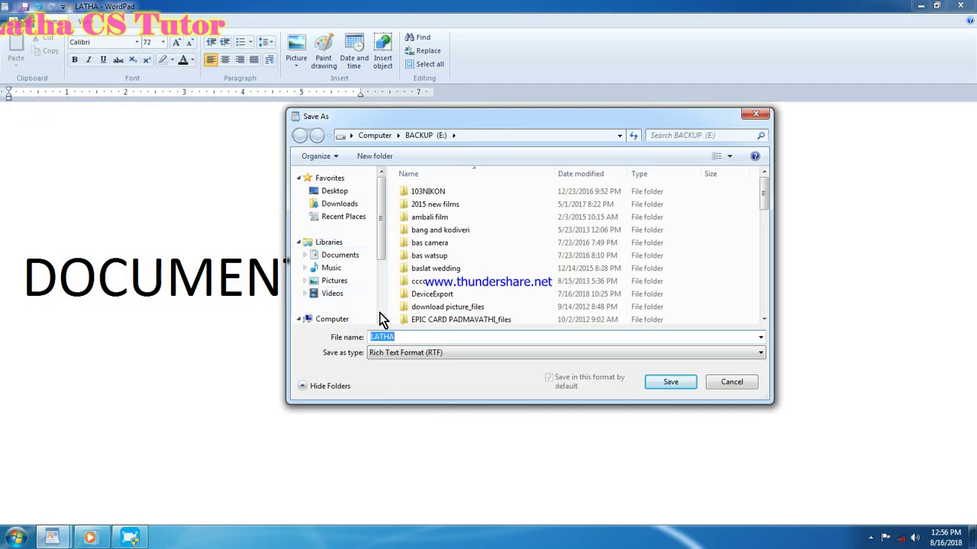
scroll(380, 318, down, 2)
click(343, 276)
text(11CS)
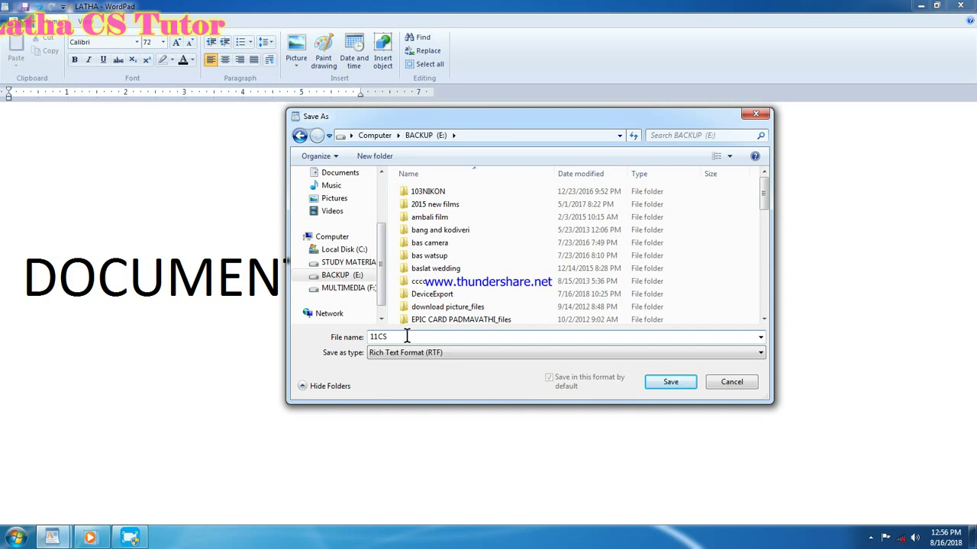
key(Return)
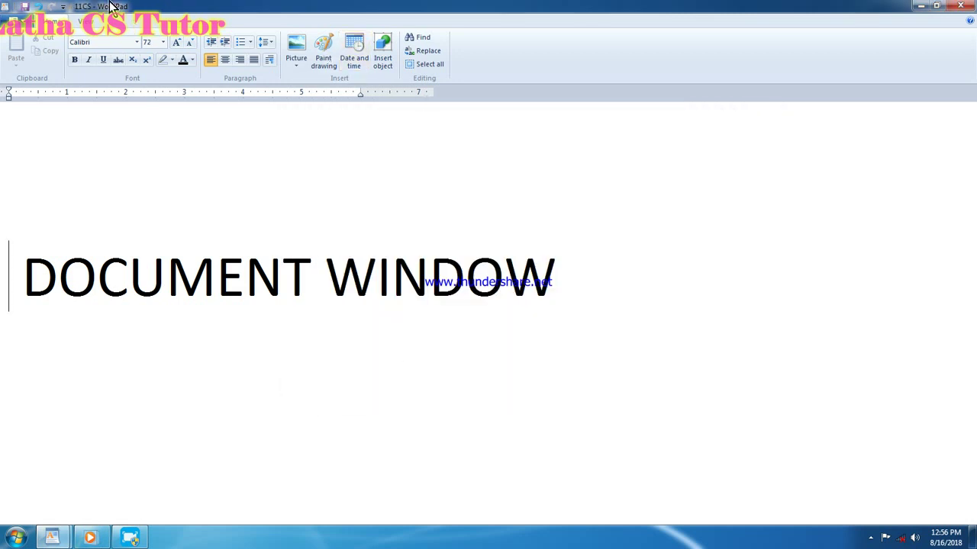
Return the 11CS document window to its smaller size and exit WordPad
click(937, 6)
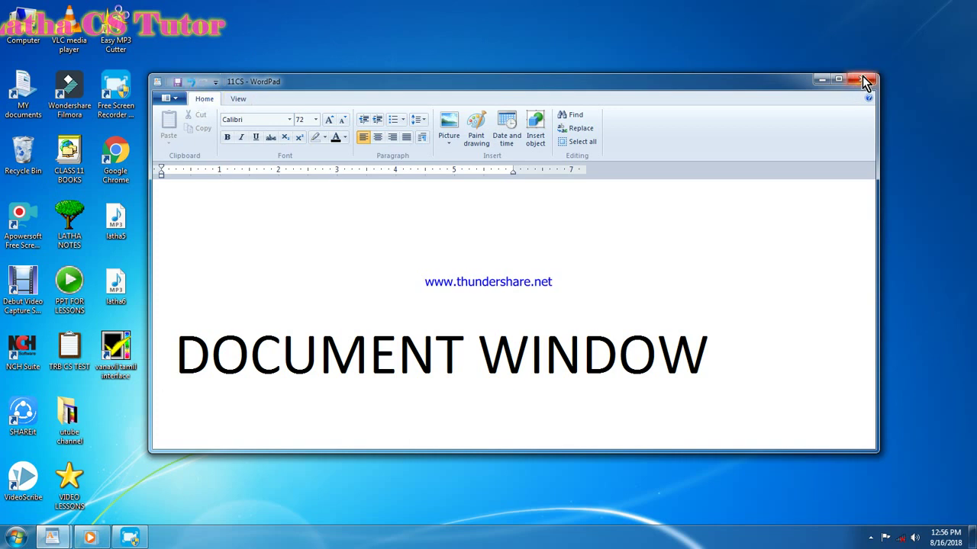
click(175, 99)
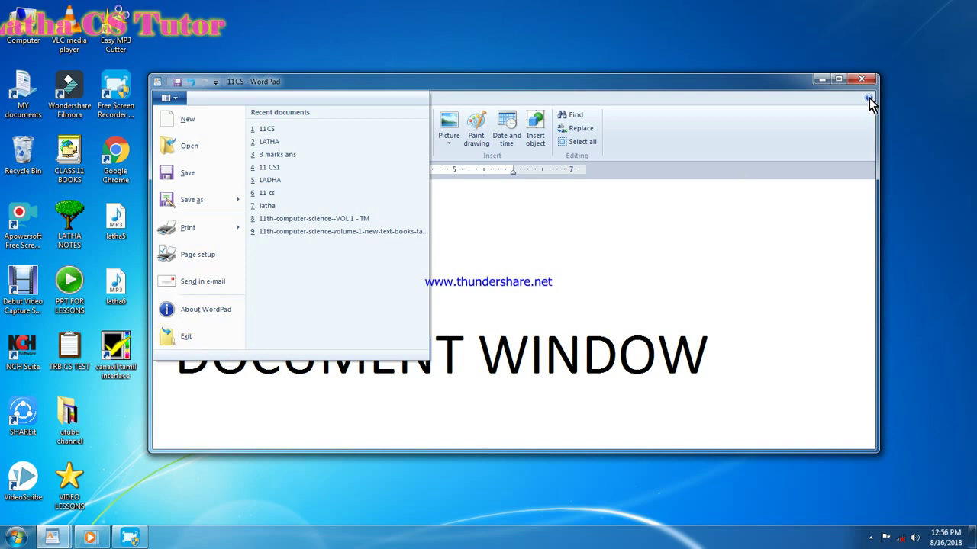
click(176, 336)
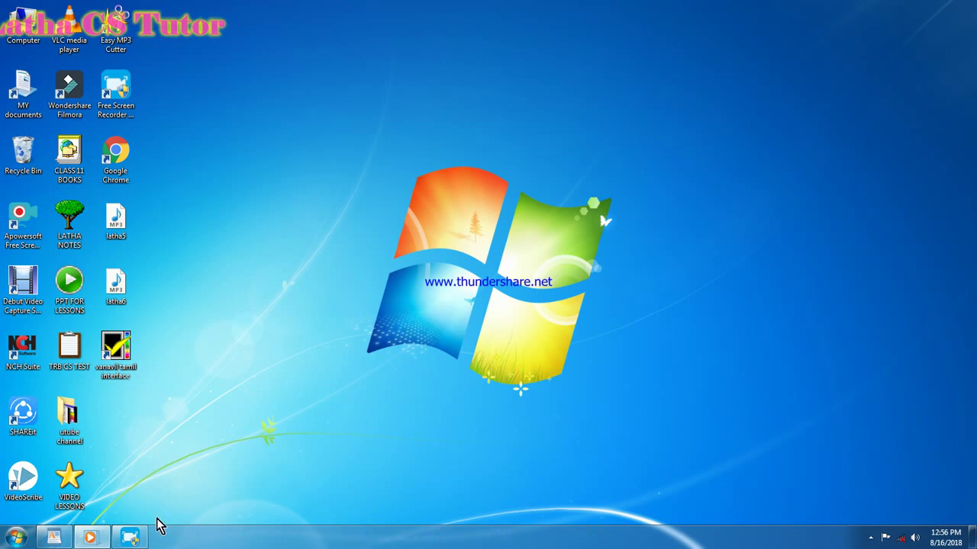
click(15, 538)
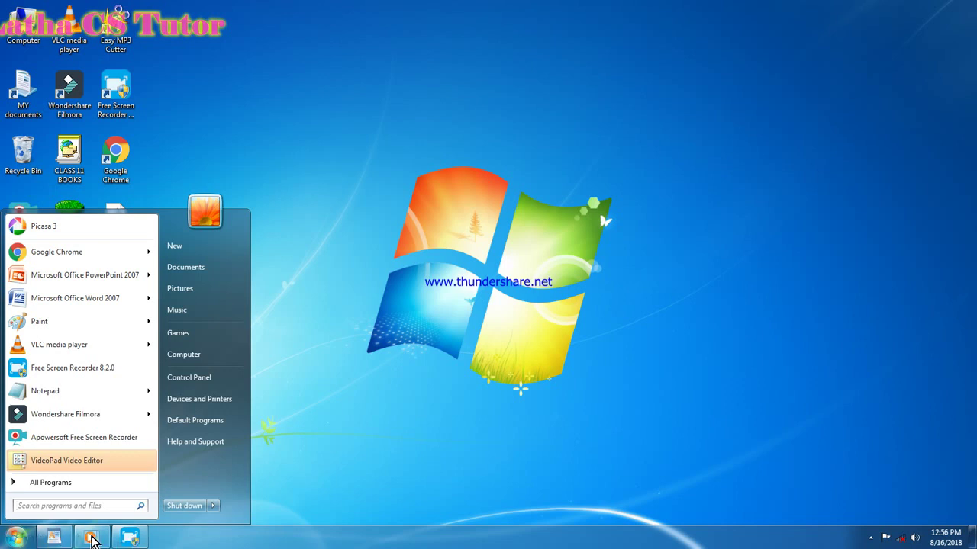
click(183, 545)
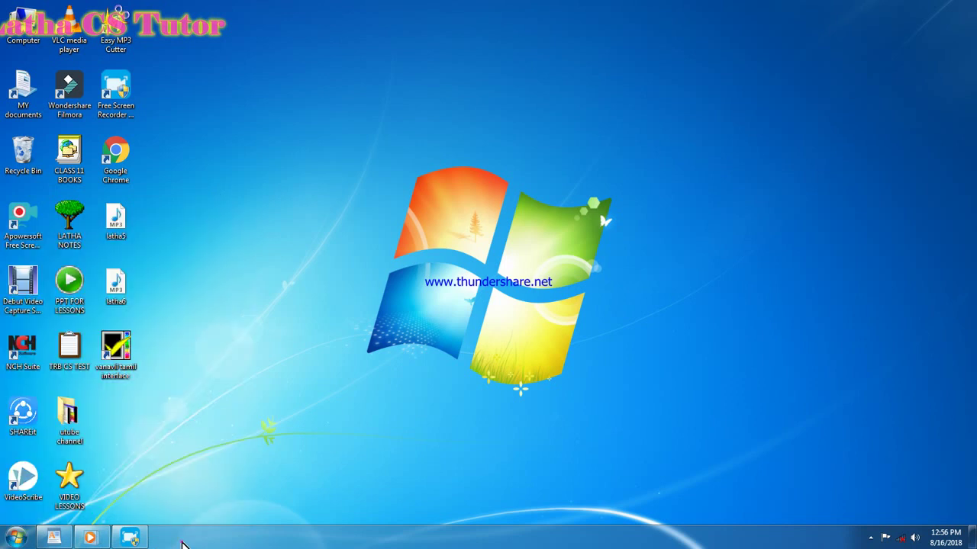
Open the PPT FOR LESSONS and VIDEO LESSONS folders from the desktop, minimizing each window
double_click(78, 293)
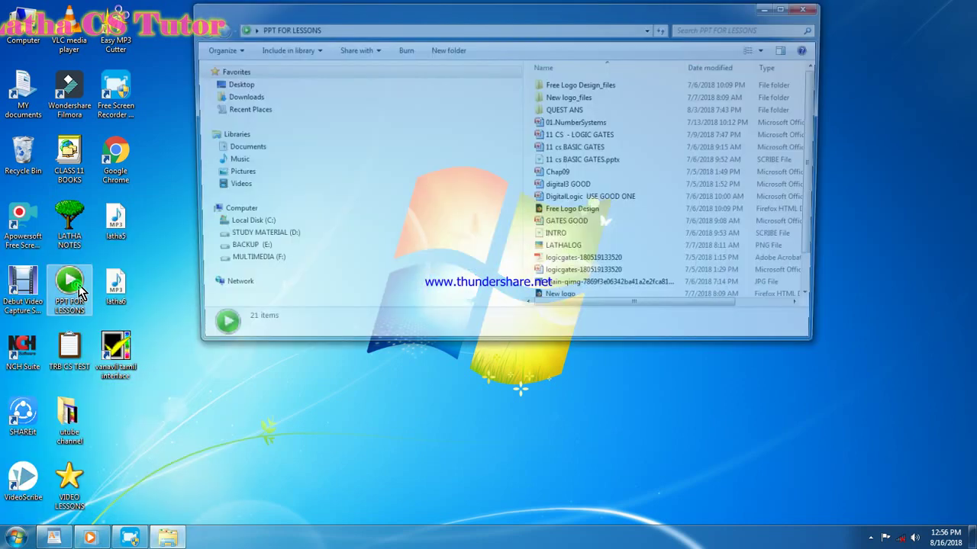
click(769, 9)
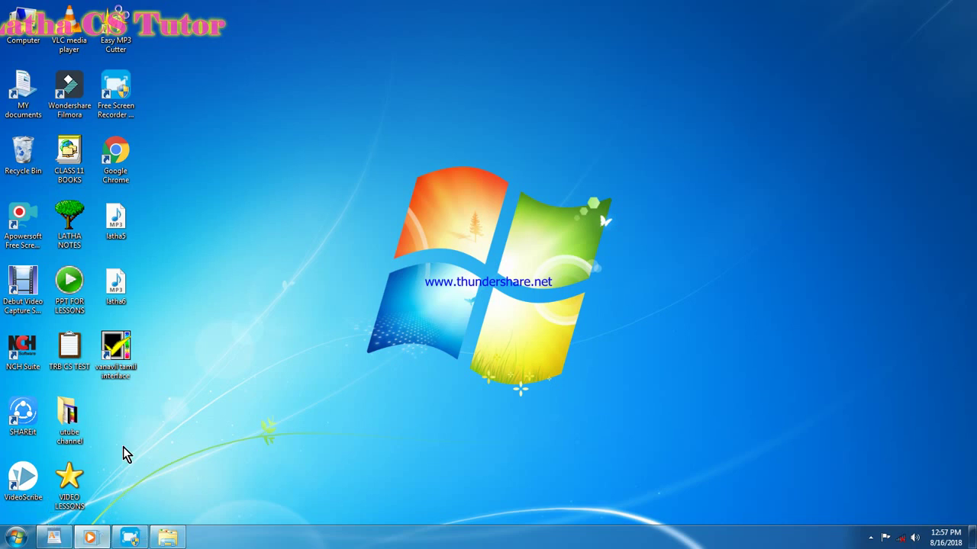
double_click(68, 493)
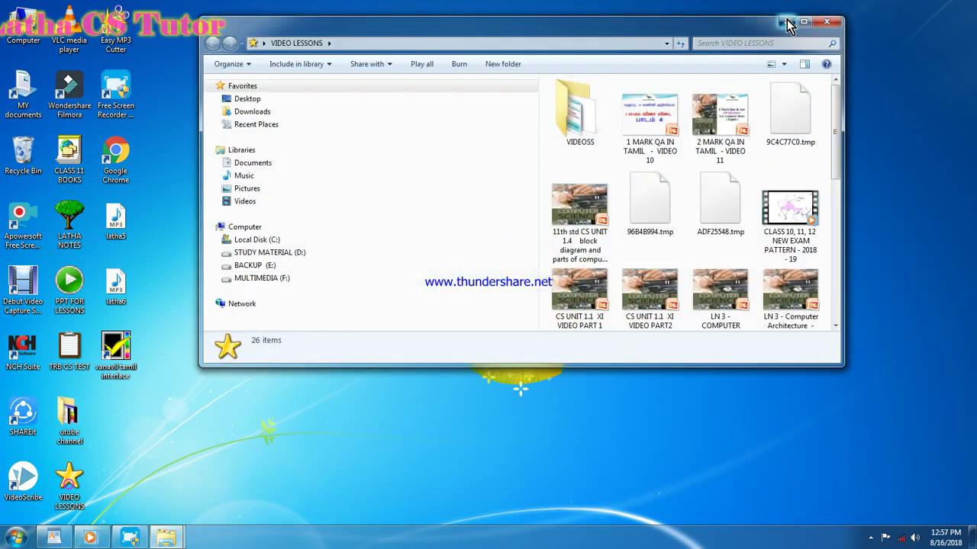
click(789, 24)
Preview the two minimized folder windows from the taskbar and close both of them
mouse_move(168, 538)
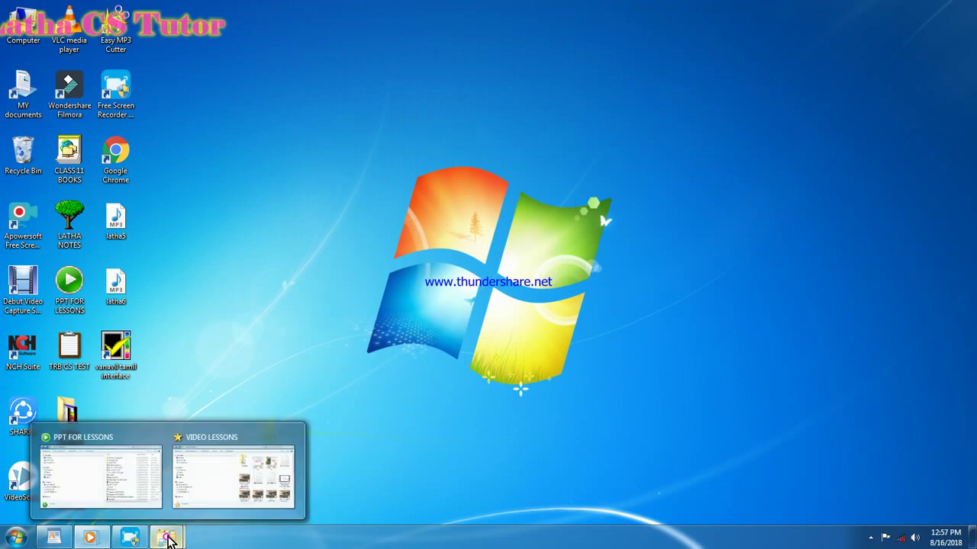
mouse_move(161, 446)
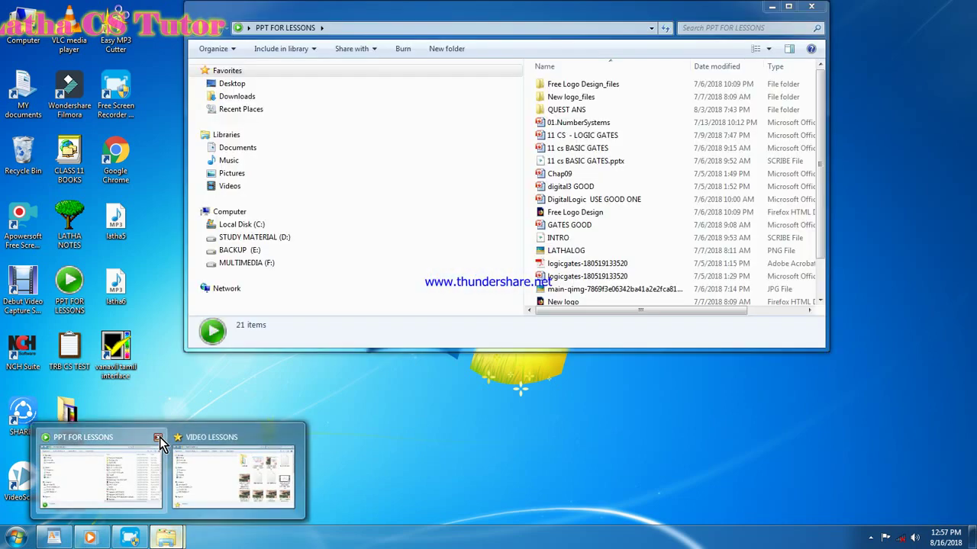
click(157, 438)
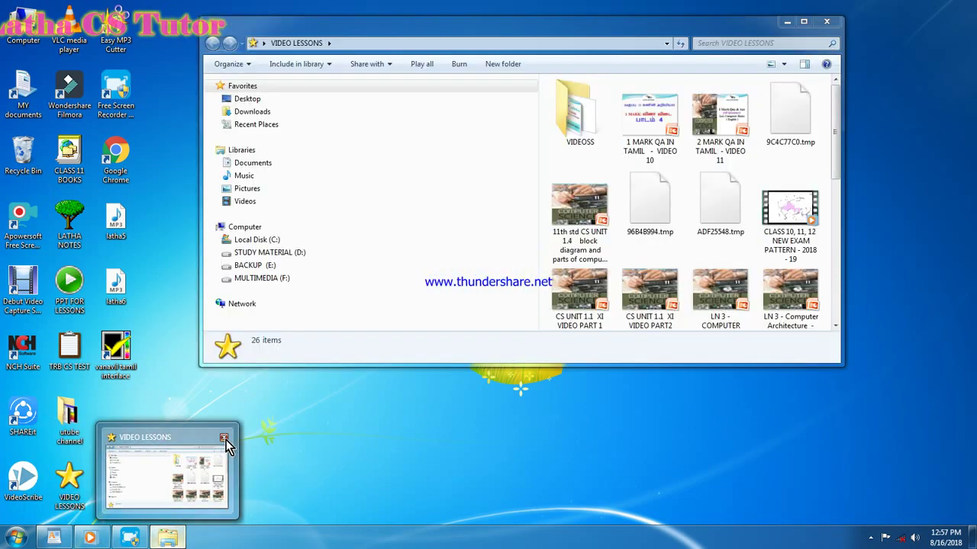
click(225, 440)
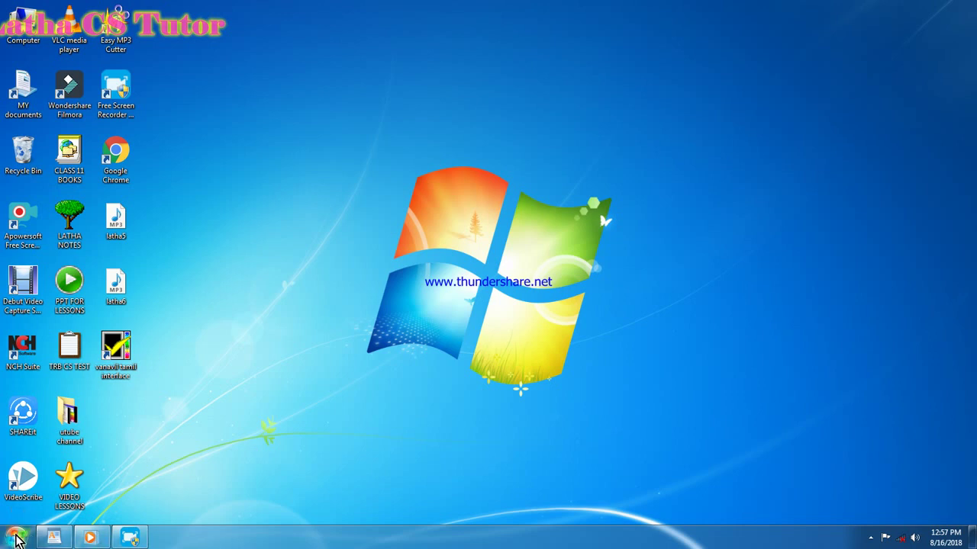
Set the taskbar's location on screen to Top in the Taskbar and Start Menu Properties and apply it
right_click(18, 539)
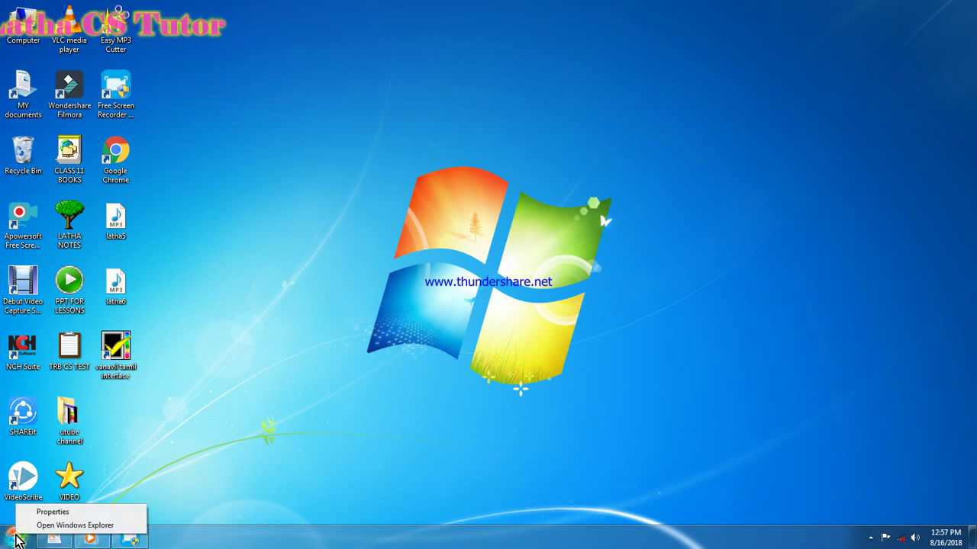
click(53, 512)
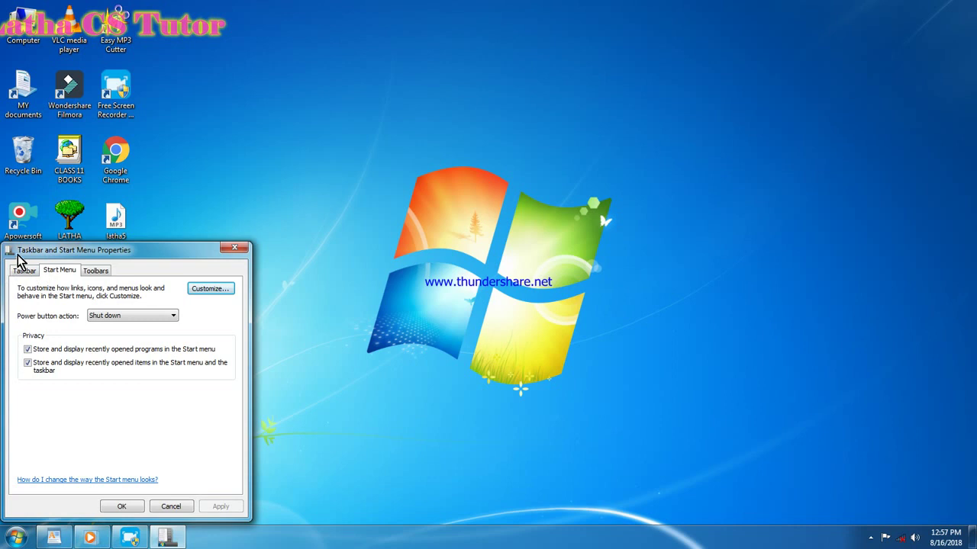
click(23, 270)
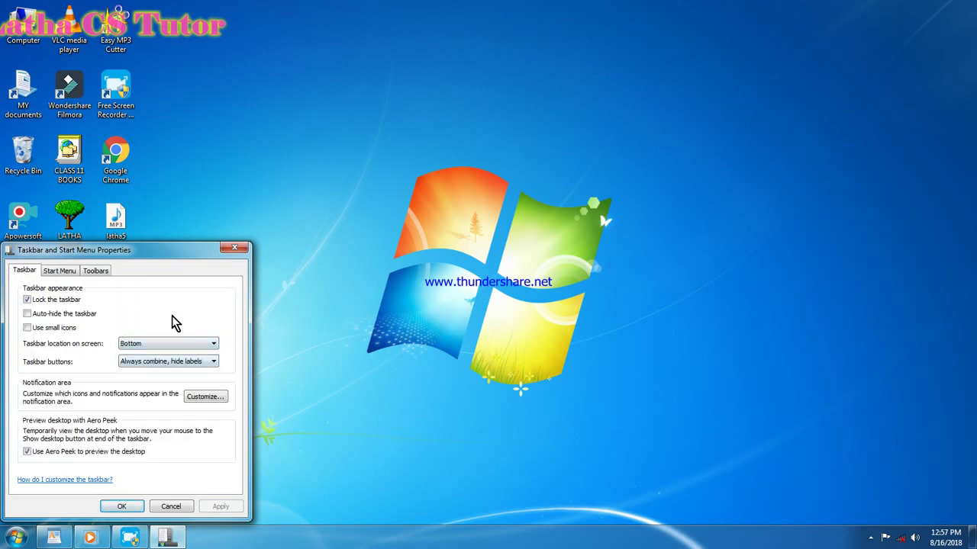
click(169, 344)
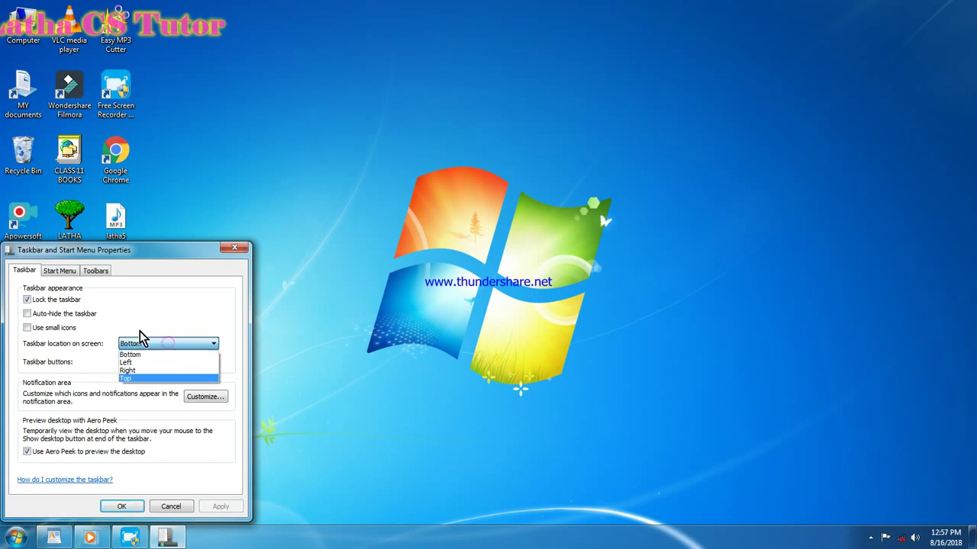
click(127, 379)
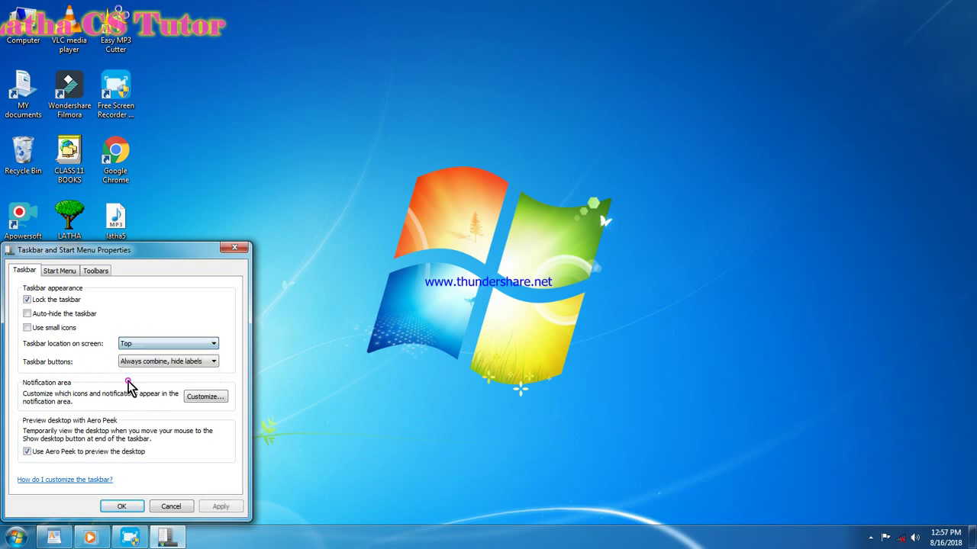
click(220, 506)
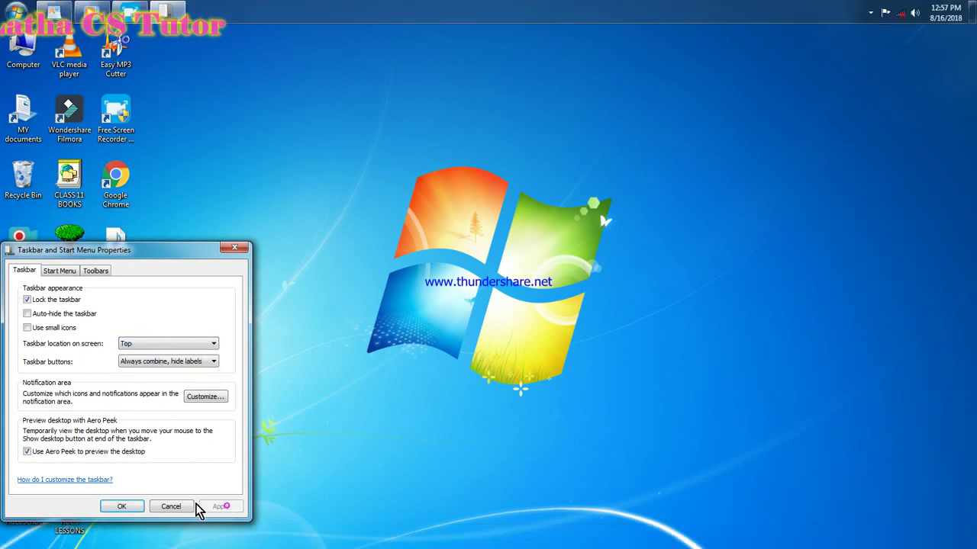
click(123, 508)
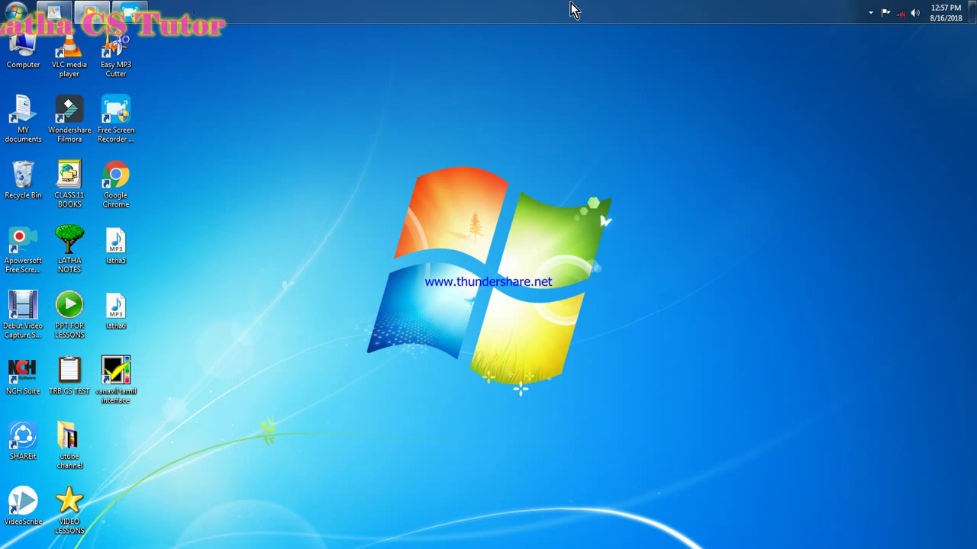
click(17, 13)
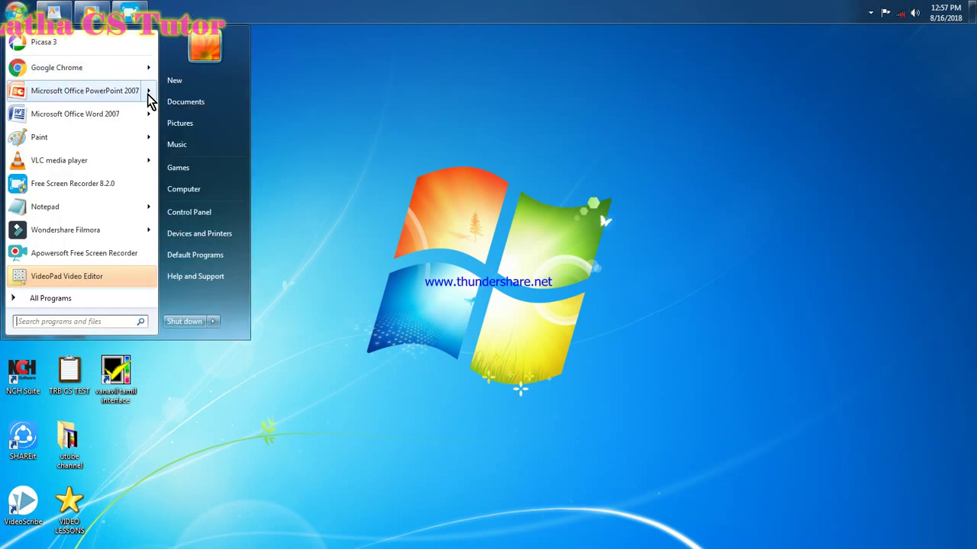
click(149, 138)
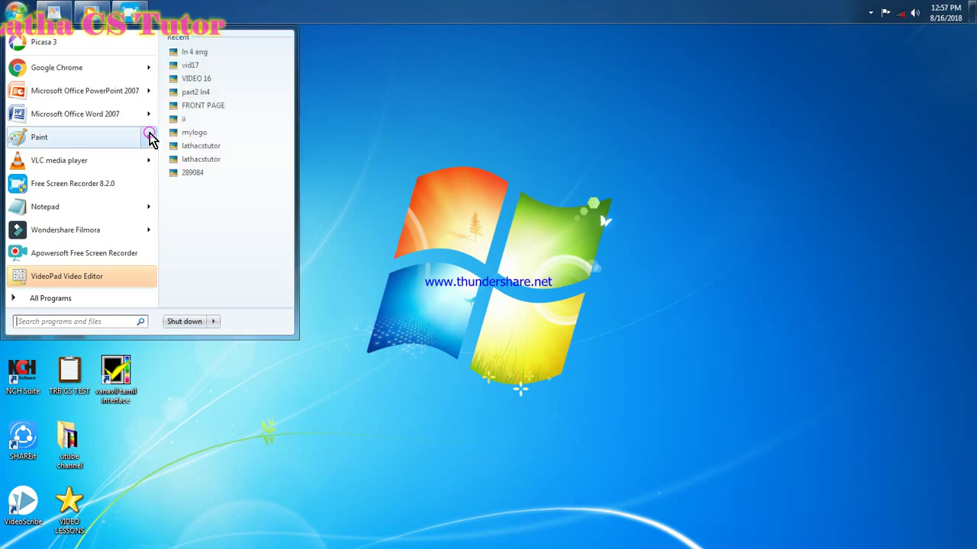
click(324, 146)
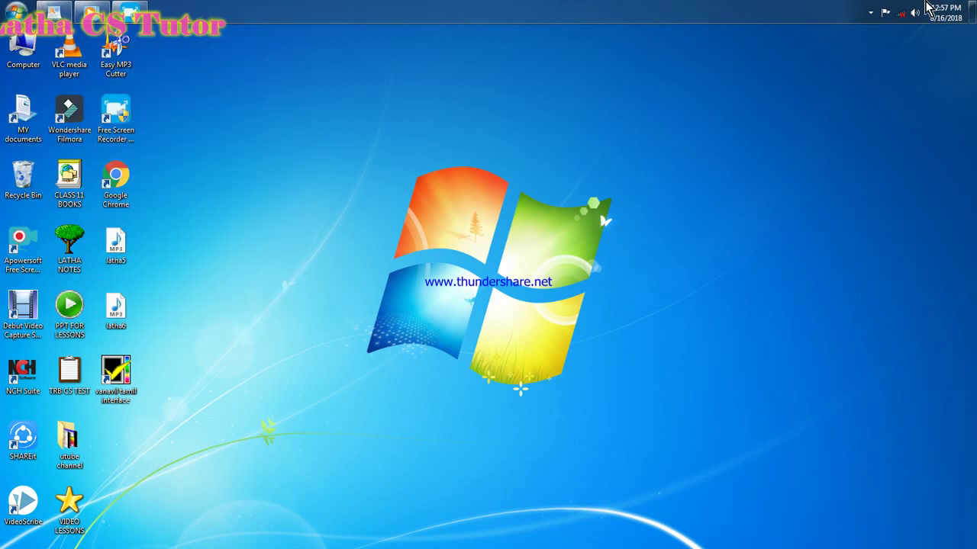
Set the taskbar's location on screen back to Bottom in its properties, apply the change and close the dialog
right_click(196, 8)
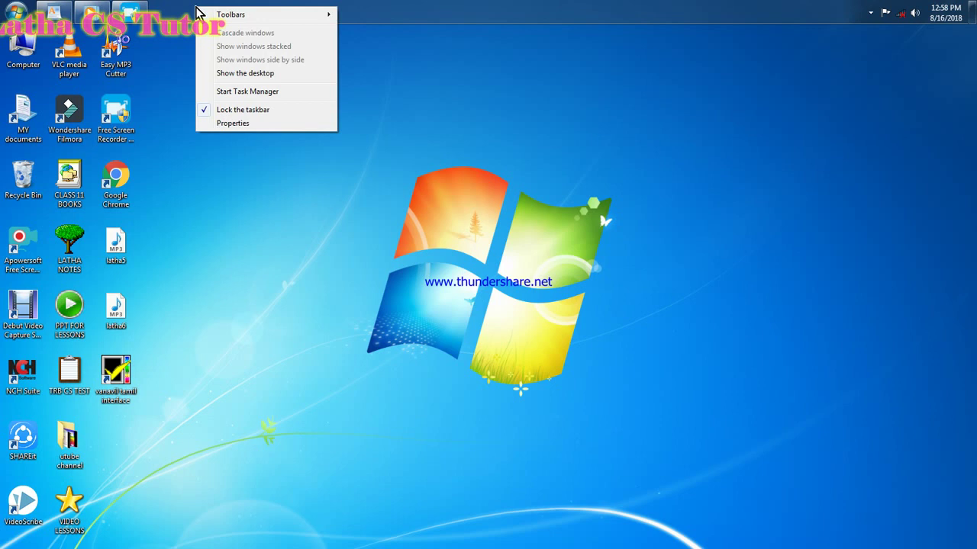
click(243, 126)
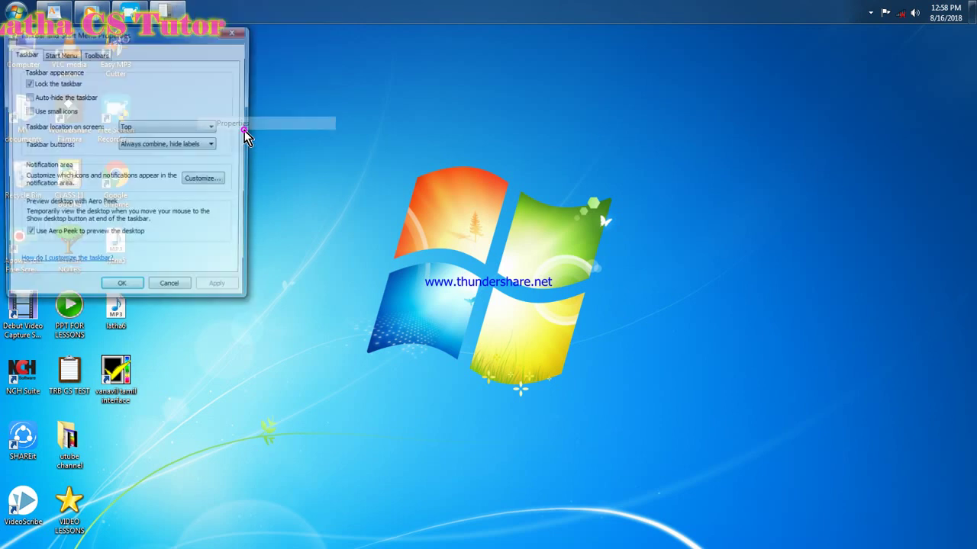
click(159, 127)
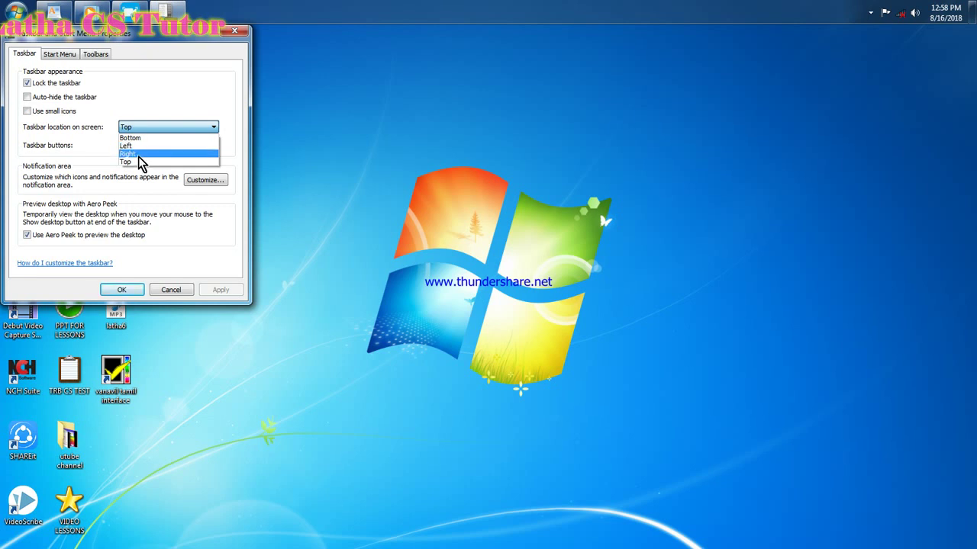
click(142, 138)
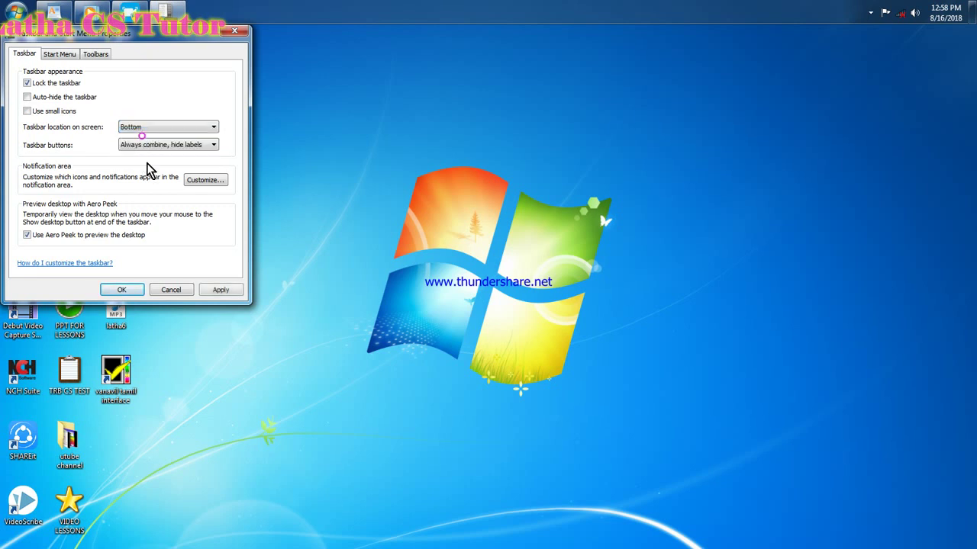
click(224, 289)
click(128, 291)
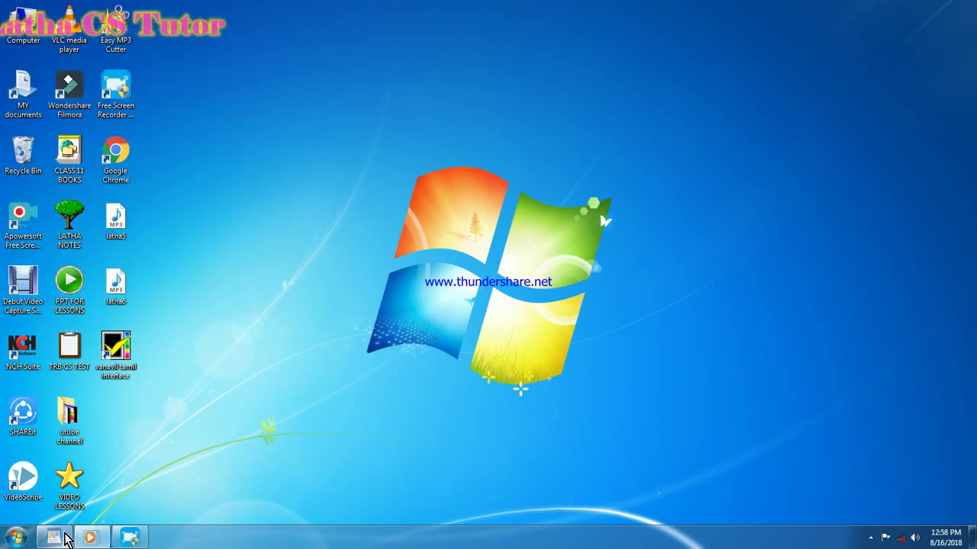
Open the Computer window from the desktop, select all drives in the Hard Disk Drives group and clear the selection
mouse_move(65, 537)
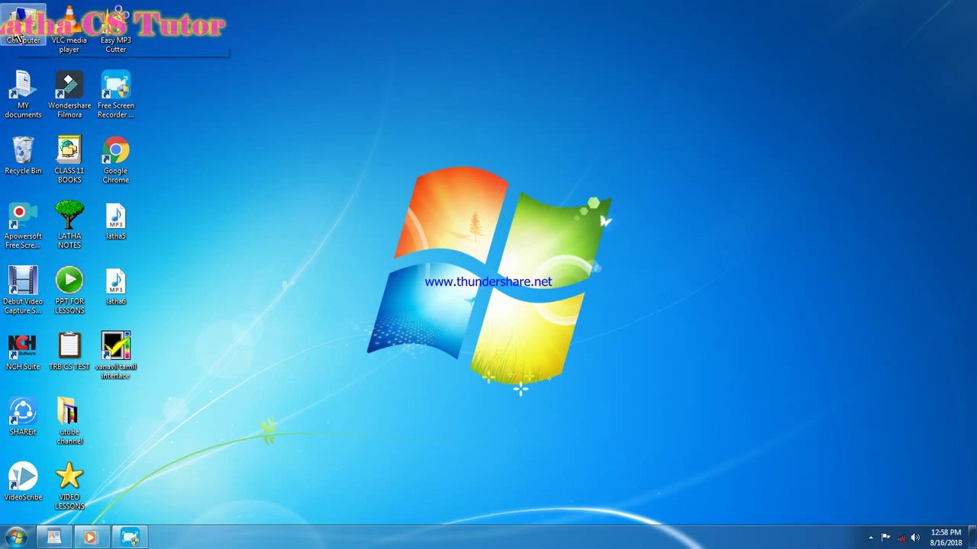
click(20, 35)
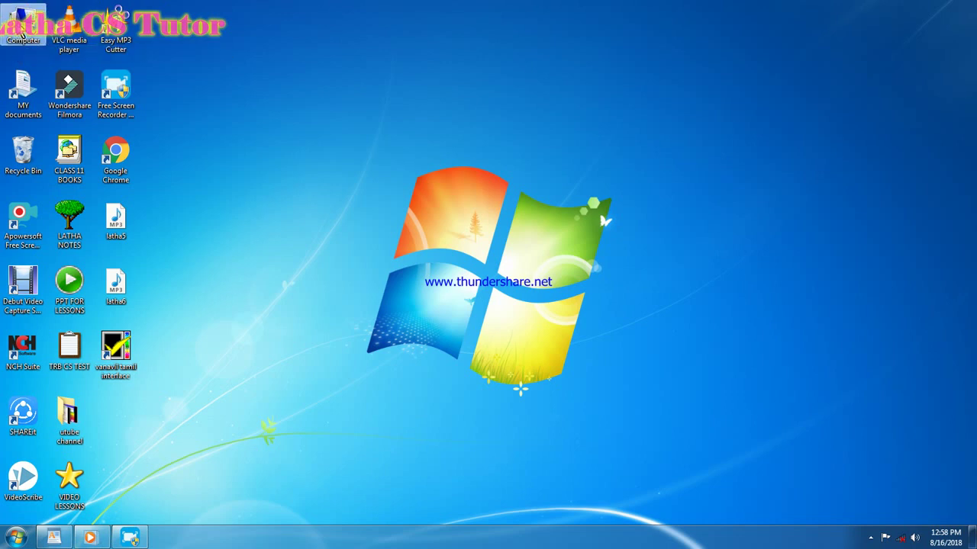
double_click(21, 35)
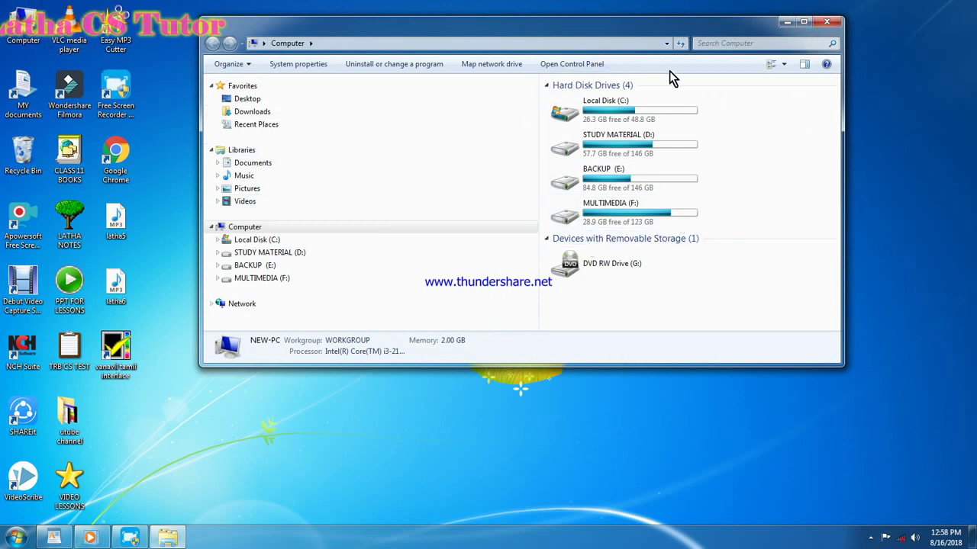
click(545, 91)
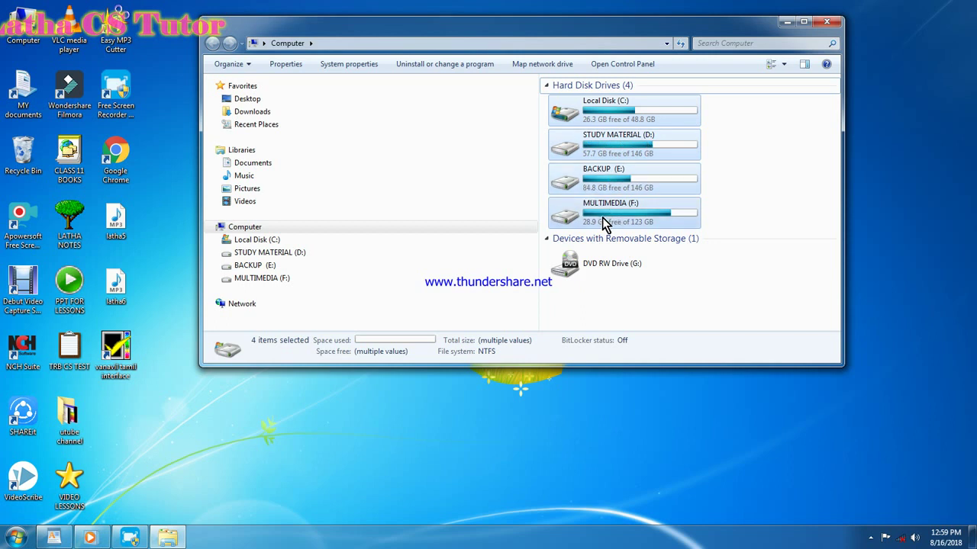
click(701, 281)
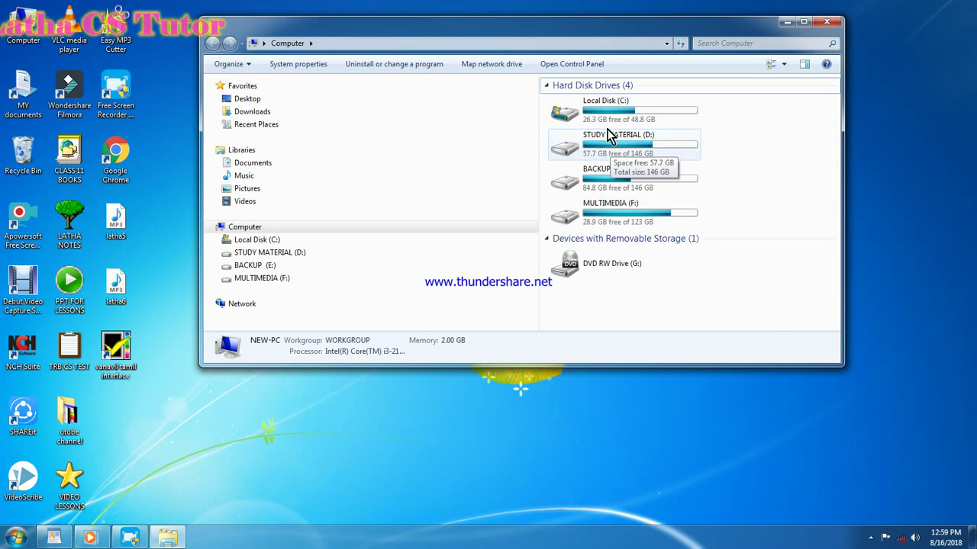
Rename the STUDY MATERIAL (D:) drive to STUDY, continuing with administrator permission, and close the Computer window
right_click(632, 143)
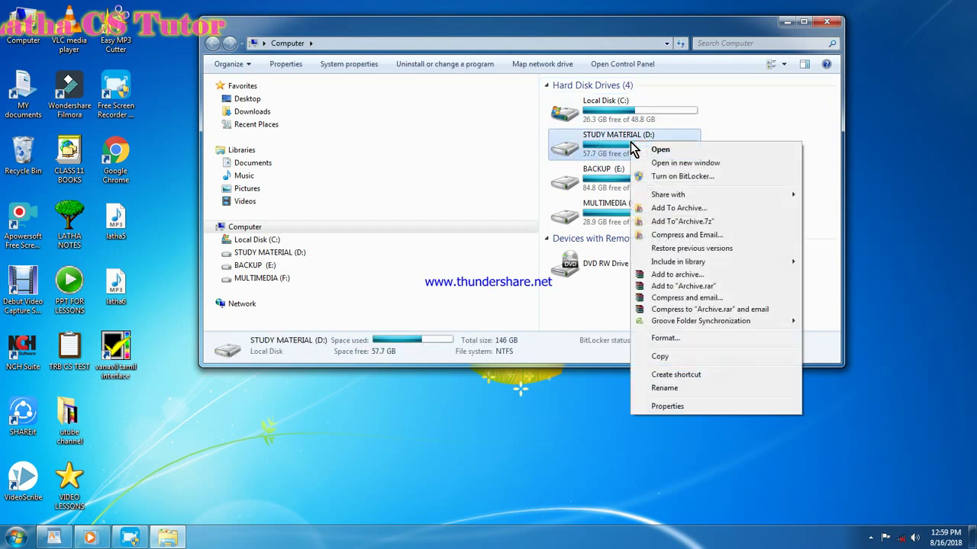
click(664, 387)
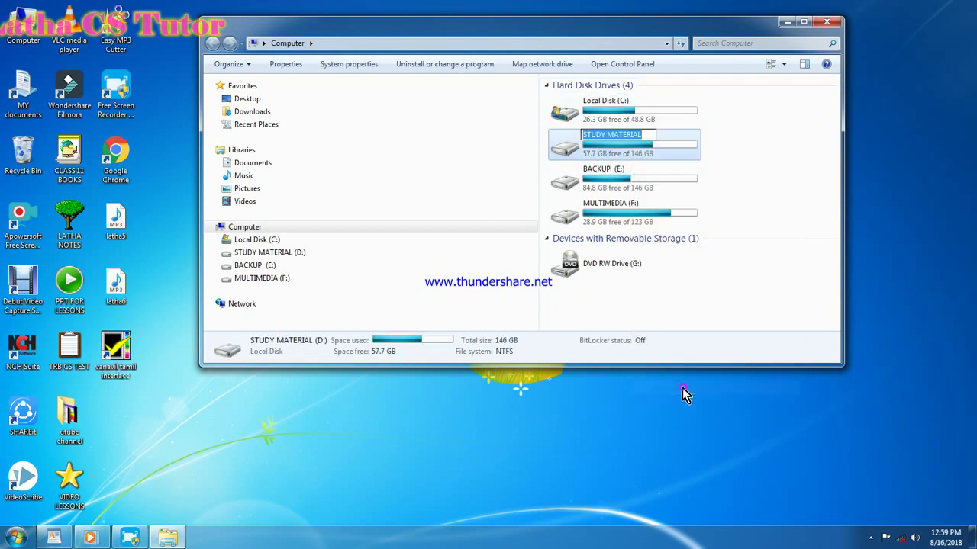
click(608, 134)
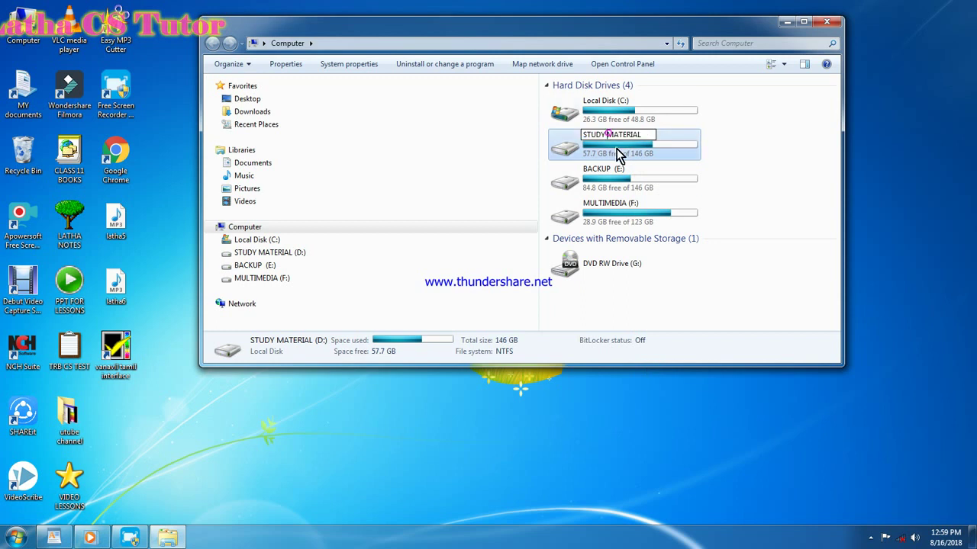
key(Delete)
key(Delete)
key(Delete)
key(Delete)
key(Delete)
key(Delete)
key(Delete)
key(Delete)
key(Return)
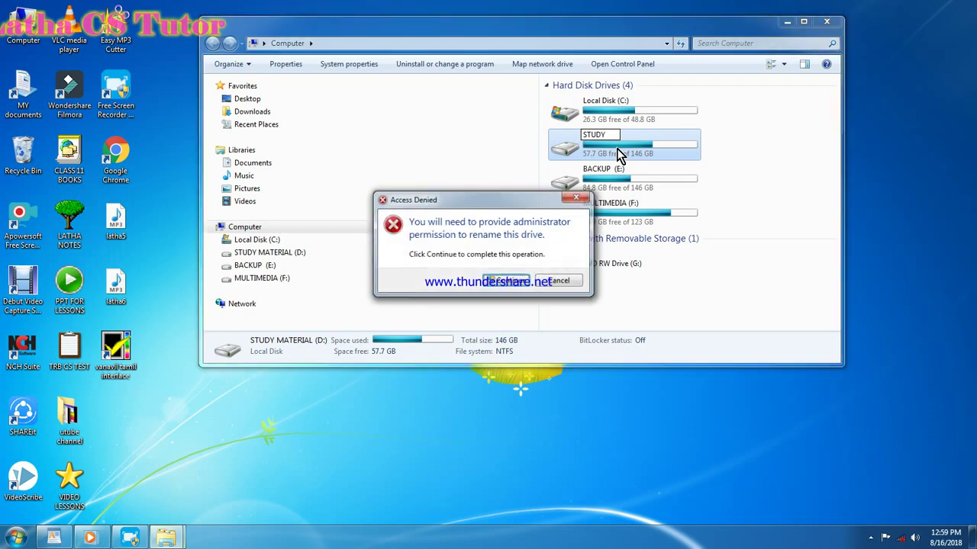
key(Return)
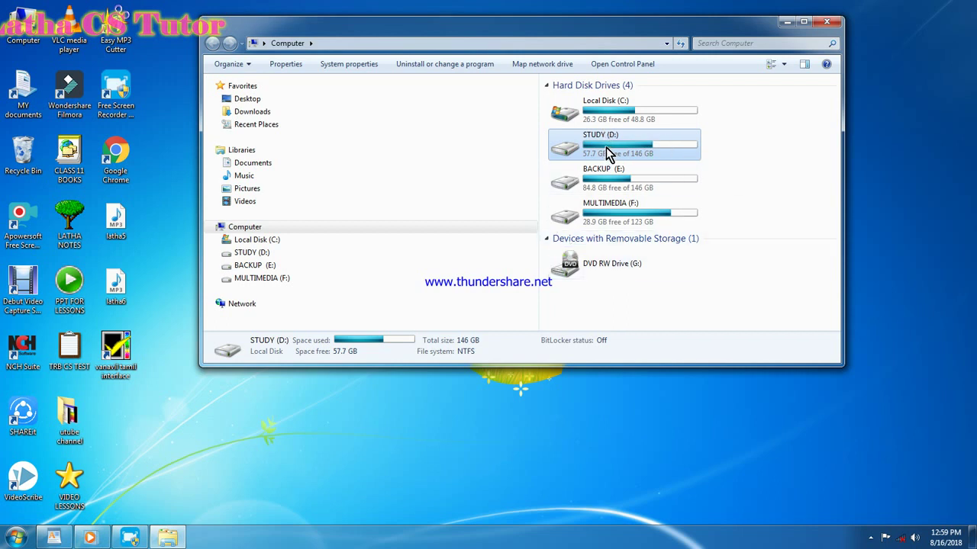
click(826, 22)
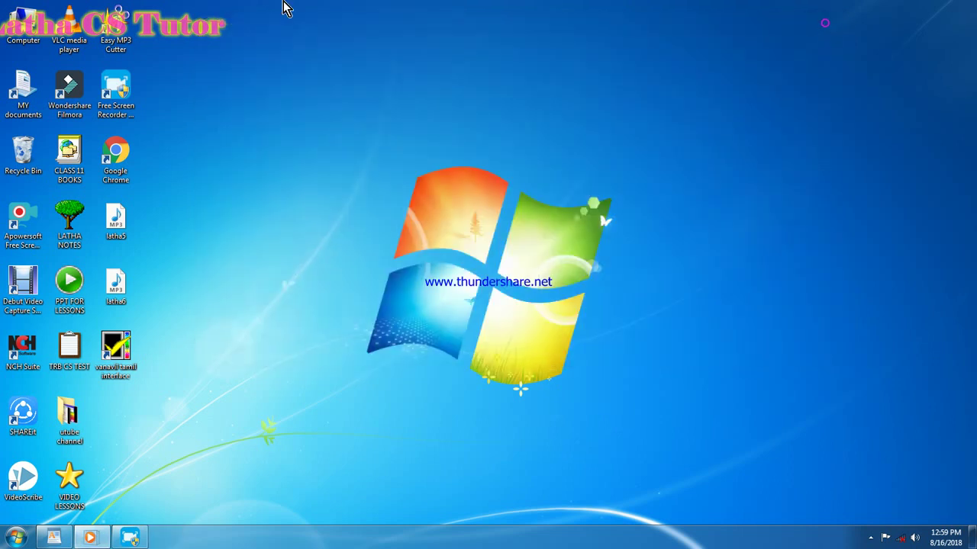
Reopen Computer from the desktop, open the STUDY (D:) drive and maximize its window
double_click(39, 31)
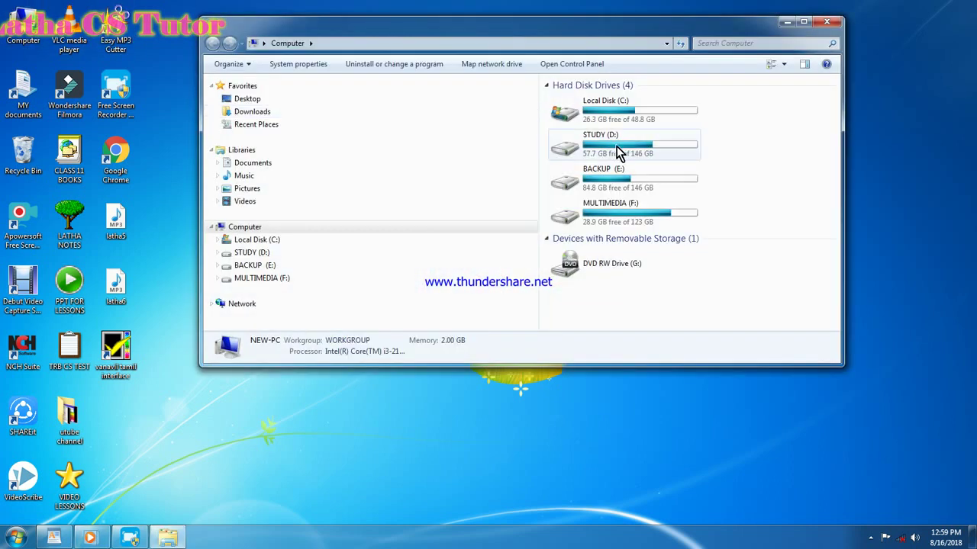
double_click(616, 149)
click(805, 23)
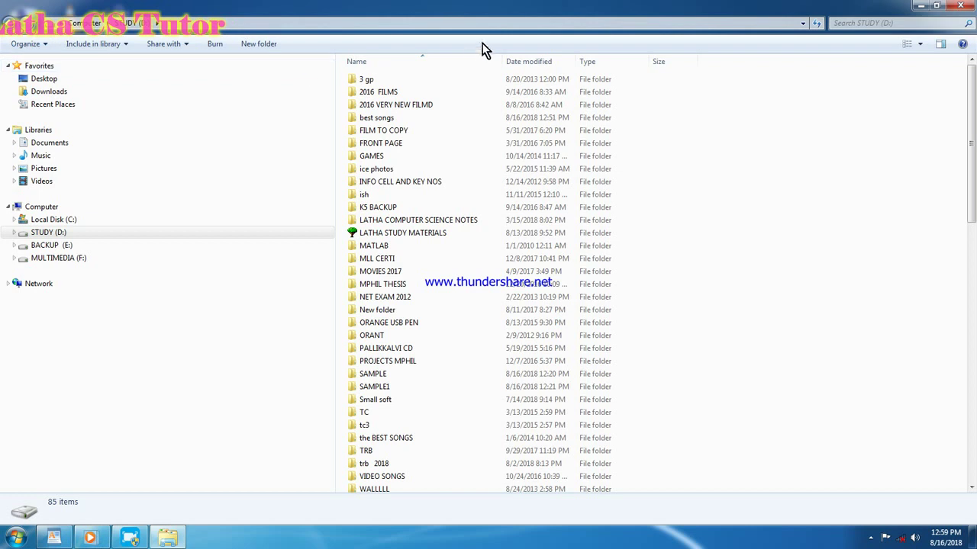
Create two new folders in the STUDY (D:) drive, keeping their default names
click(258, 45)
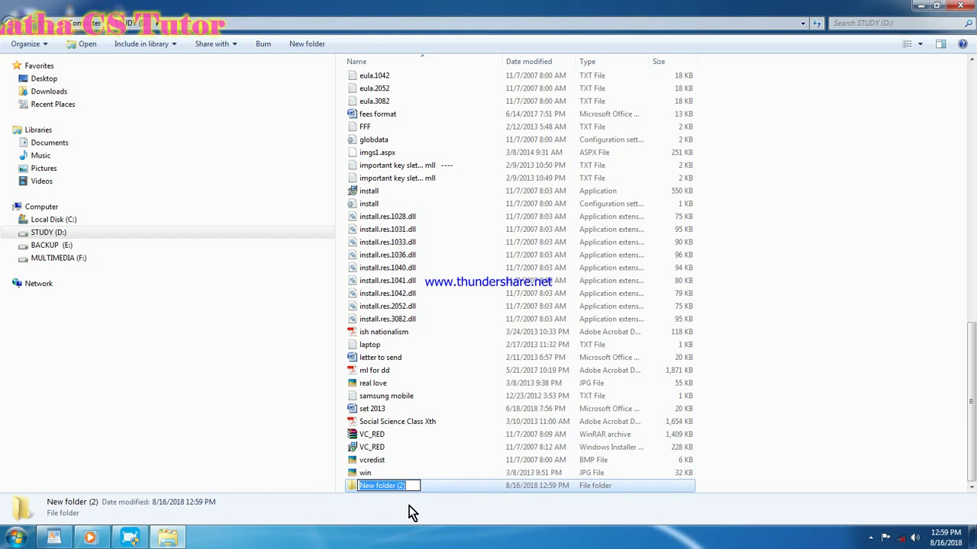
click(764, 320)
right_click(769, 255)
mouse_move(807, 412)
click(814, 201)
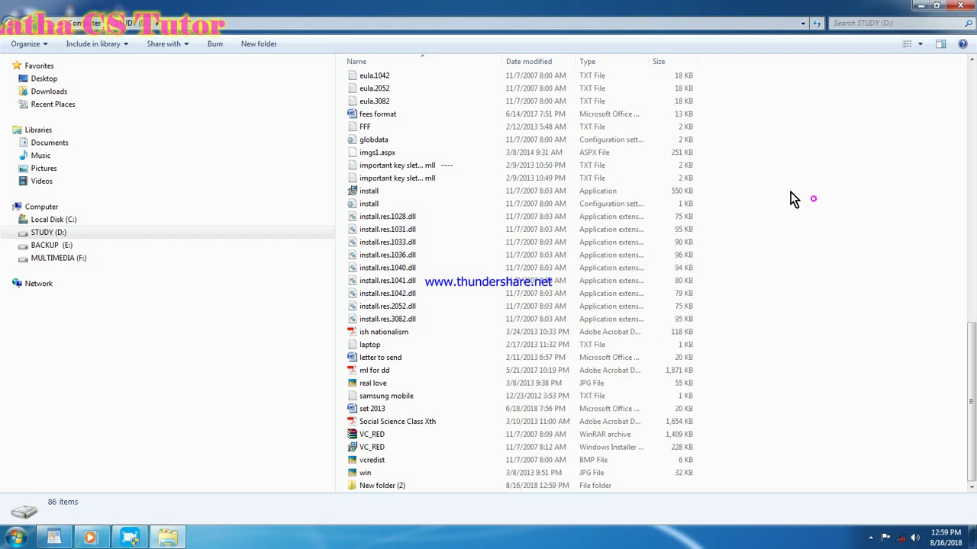
right_click(791, 193)
mouse_move(833, 359)
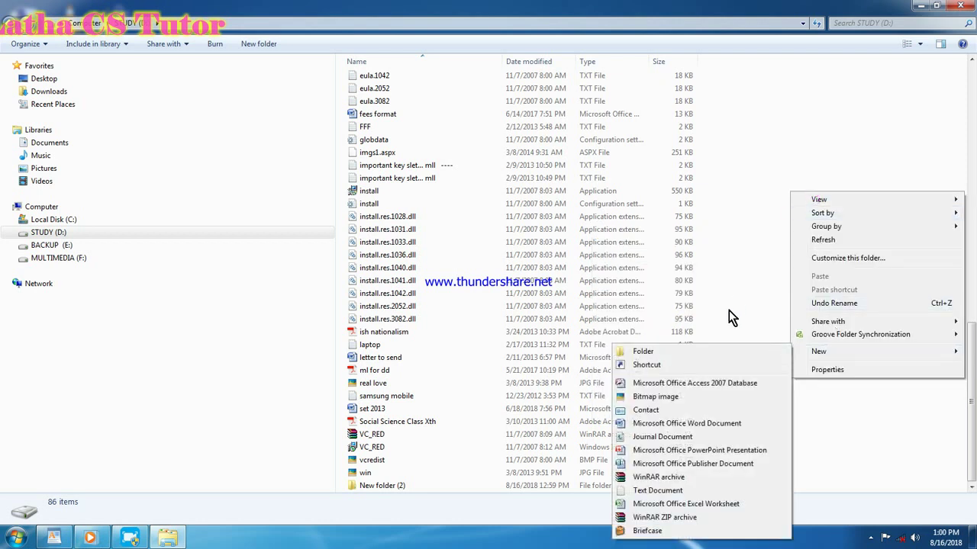
click(646, 348)
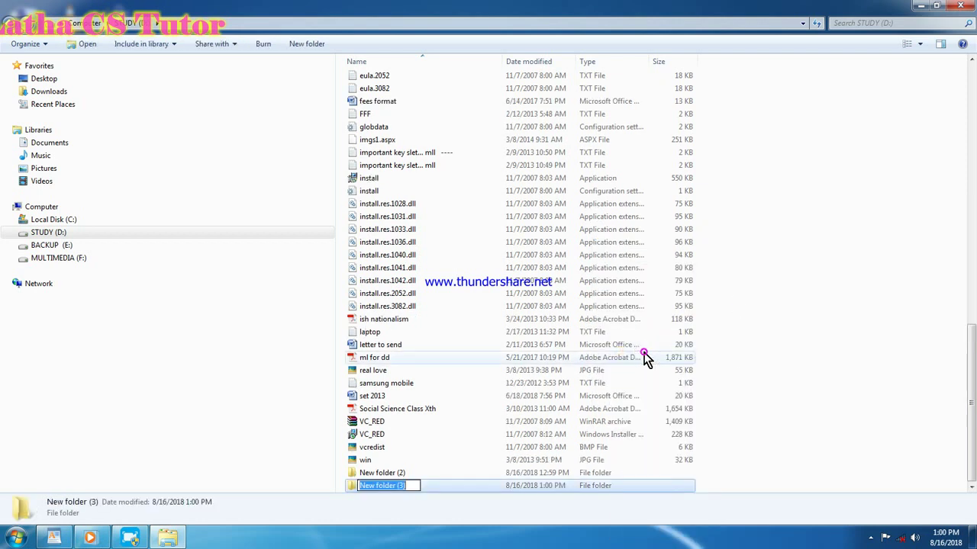
click(393, 488)
Rename New folder (2) as SAMPLE and accept merging it with the existing folder of that name
click(396, 473)
right_click(396, 473)
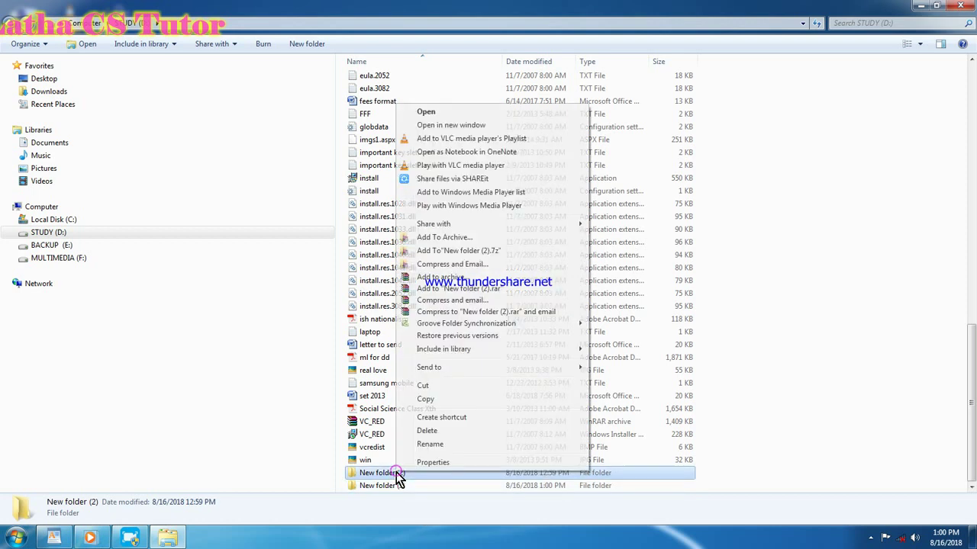
click(436, 446)
text(SA)
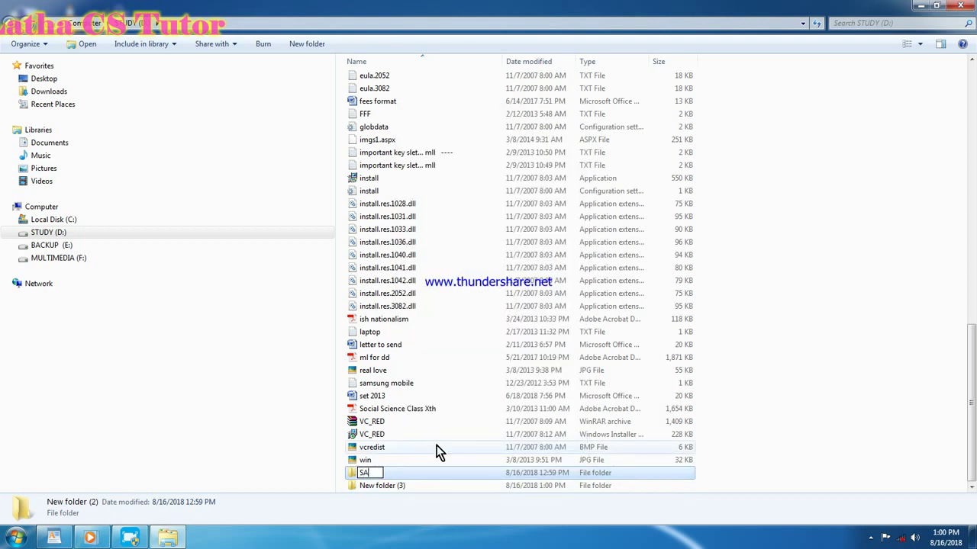
text(MPLE)
key(Return)
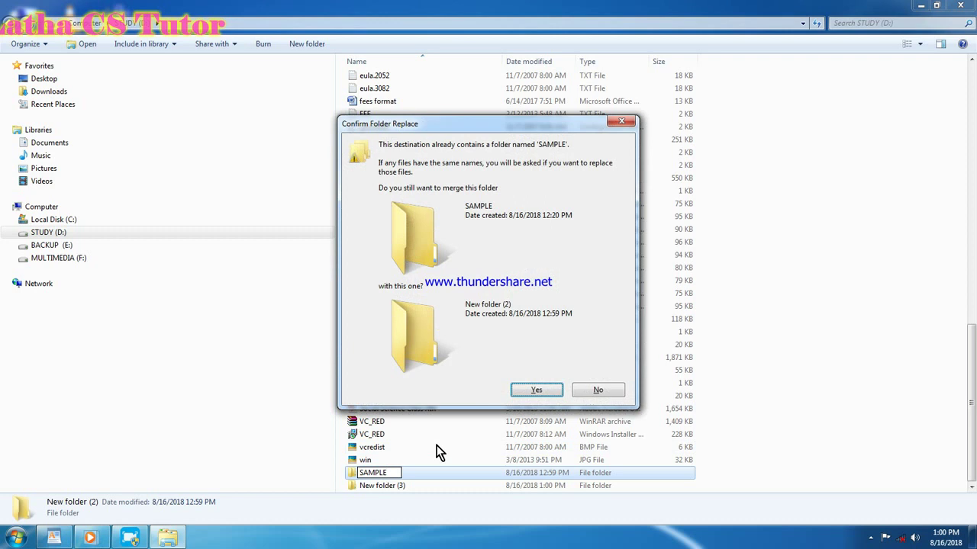
click(536, 387)
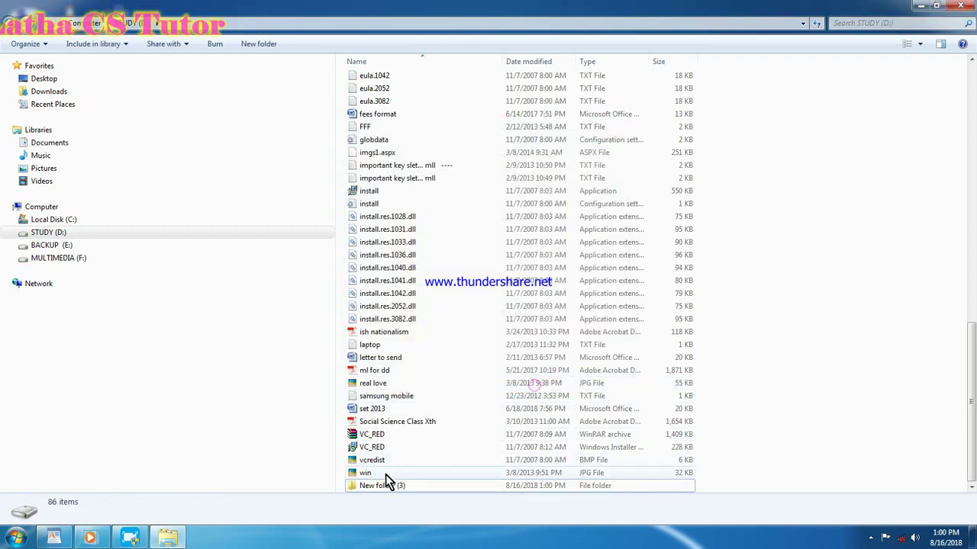
Rename New folder (3) as SAMPLE1, accept merging it with the existing folder, and close the drive window
right_click(406, 490)
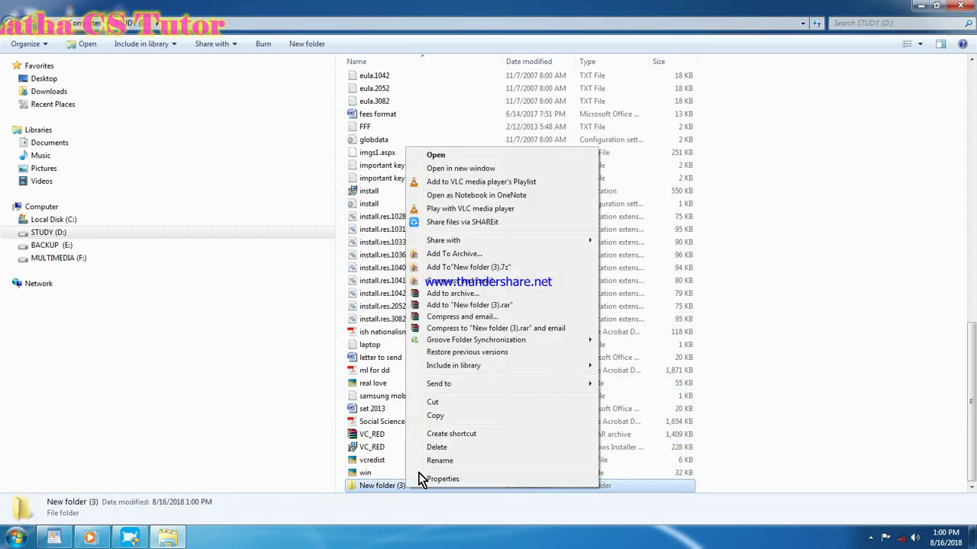
click(439, 458)
text(SAMPLE1)
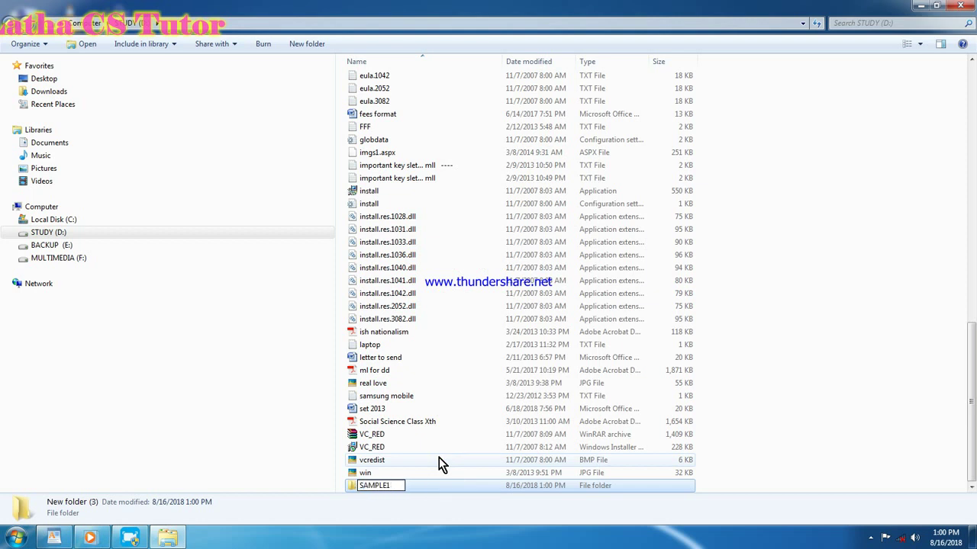
key(Return)
key(Return)
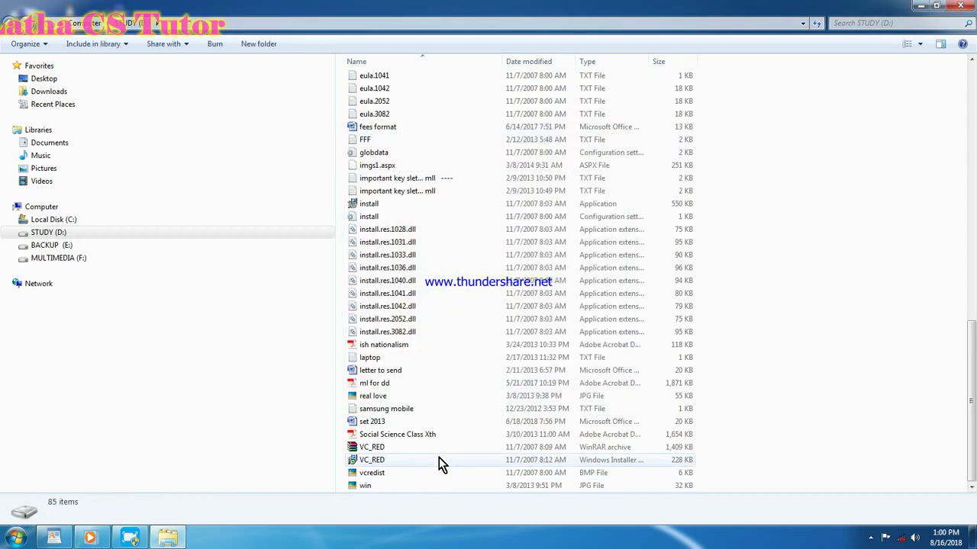
scroll(974, 320, up, 15)
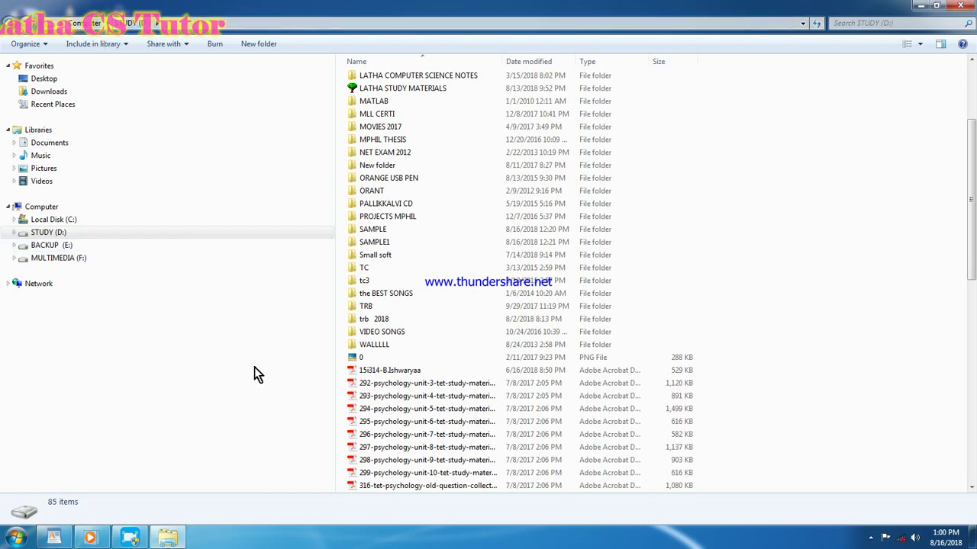
click(963, 9)
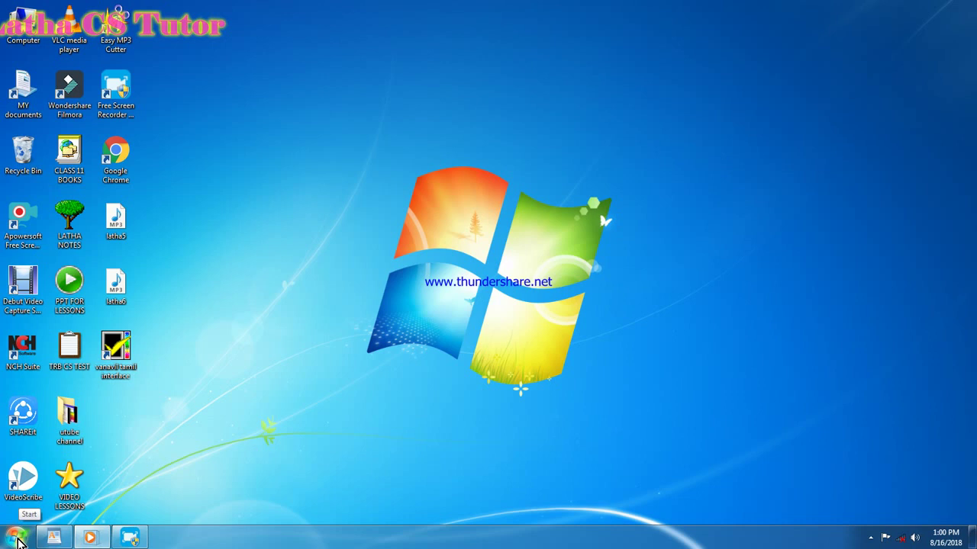
Browse the full list of installed programs in the Start menu, expand the Microsoft Office folder, and return to the main list
click(17, 539)
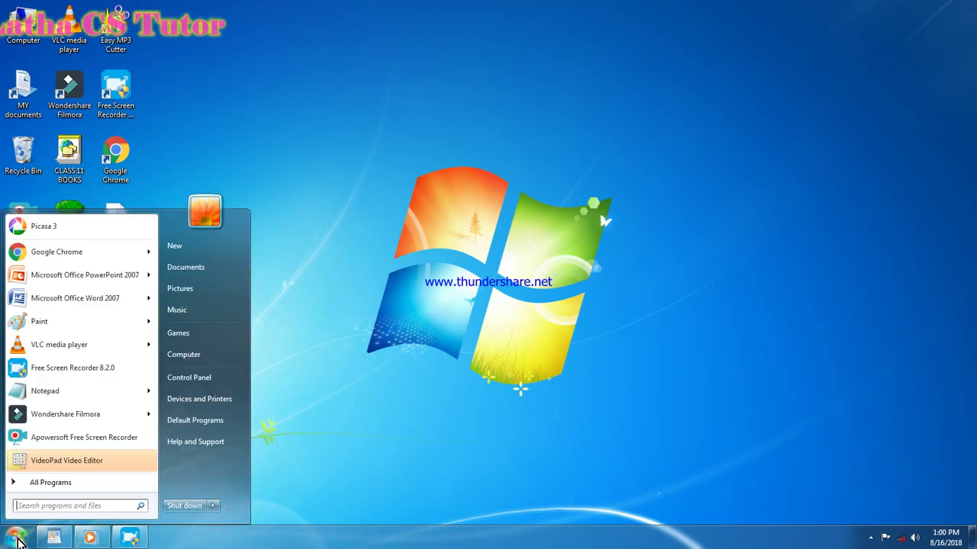
click(43, 484)
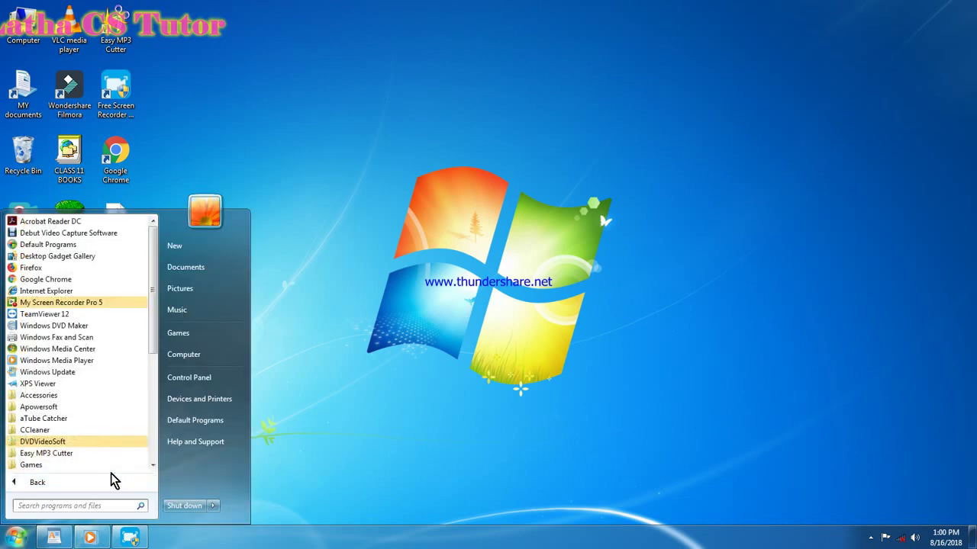
click(152, 465)
click(152, 465)
click(152, 464)
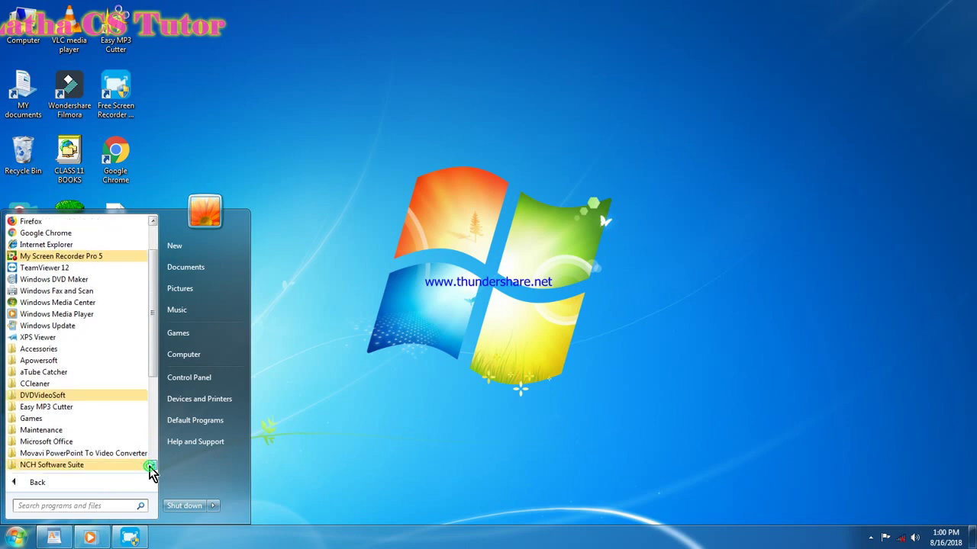
click(54, 436)
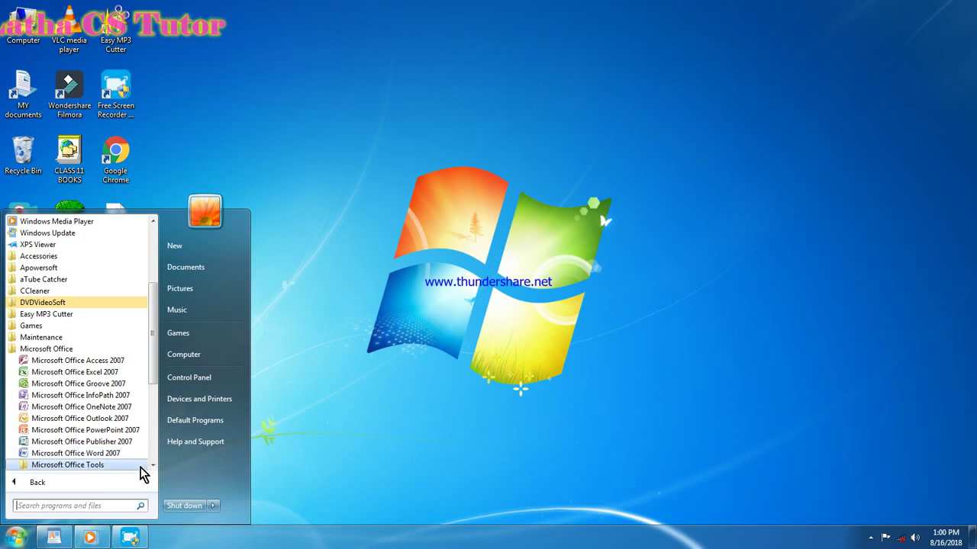
click(56, 486)
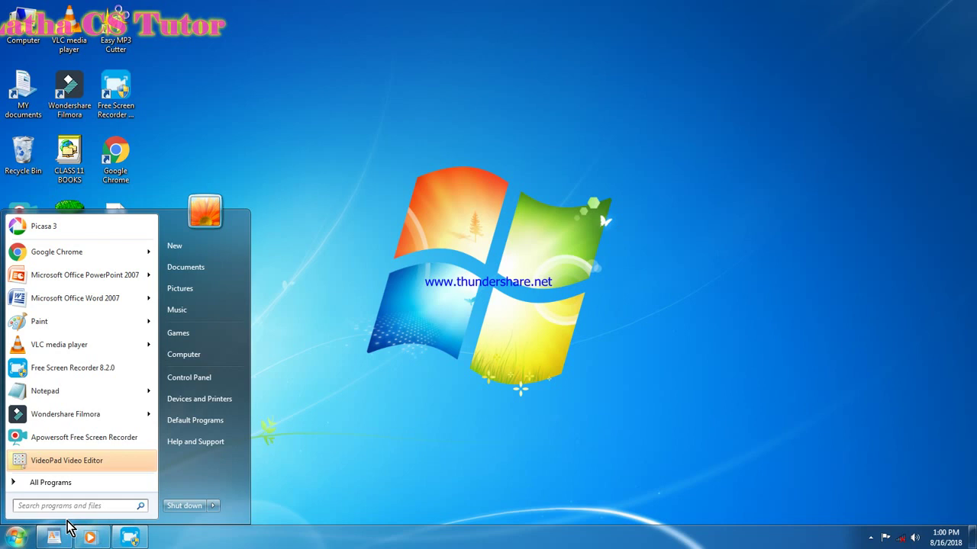
Launch Microsoft Word by searching for WINWORD in the Start menu
click(65, 508)
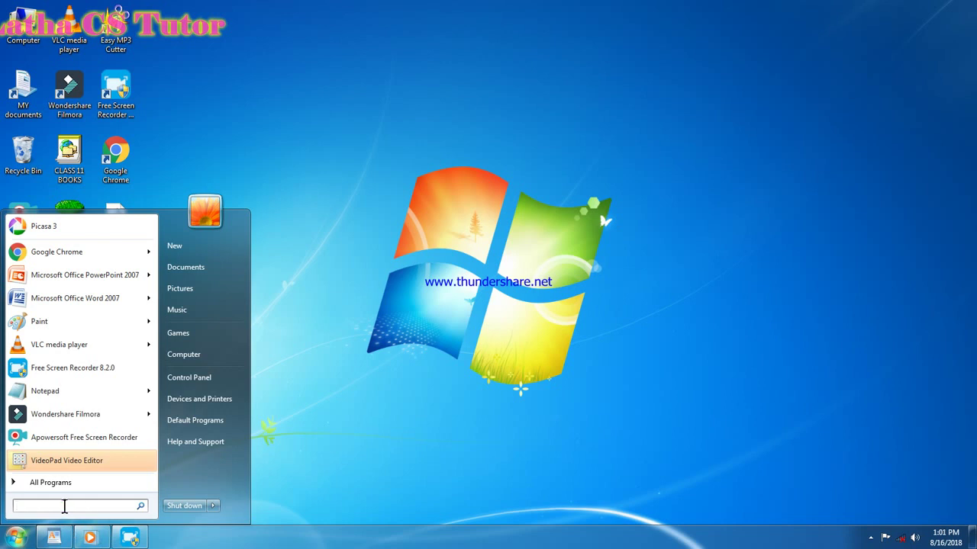
text(WINWORD)
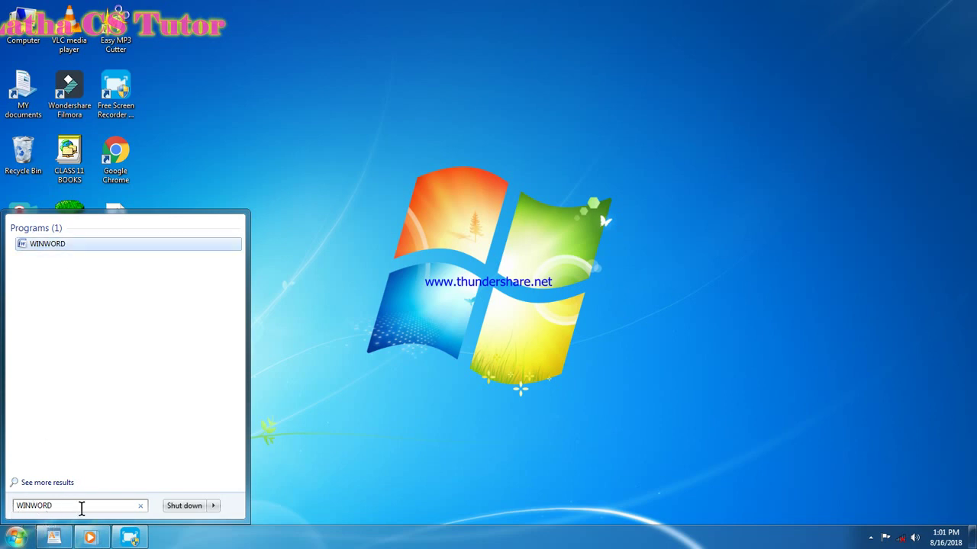
key(Return)
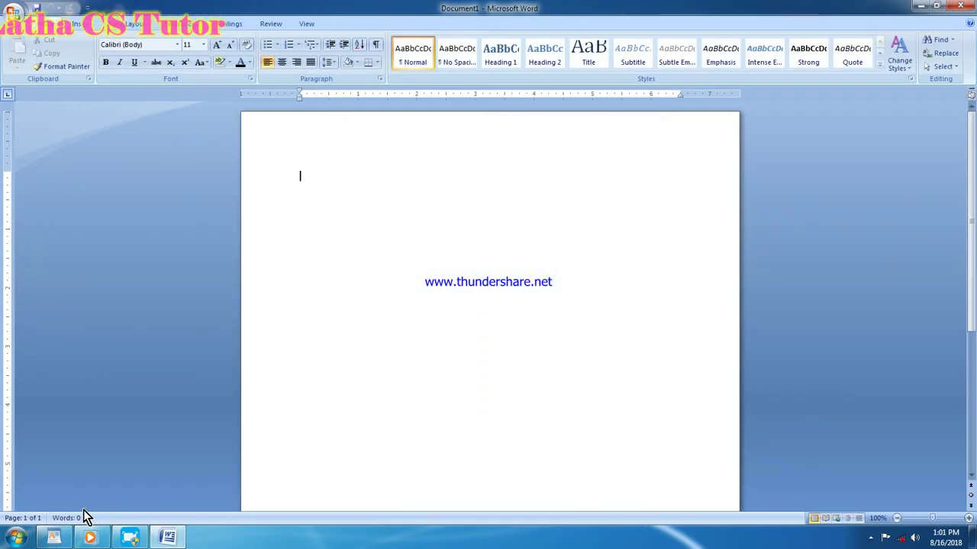
Restore the maximized Word window to a smaller size and enter the text DOCUMENT WINDOW in the blank document
click(937, 6)
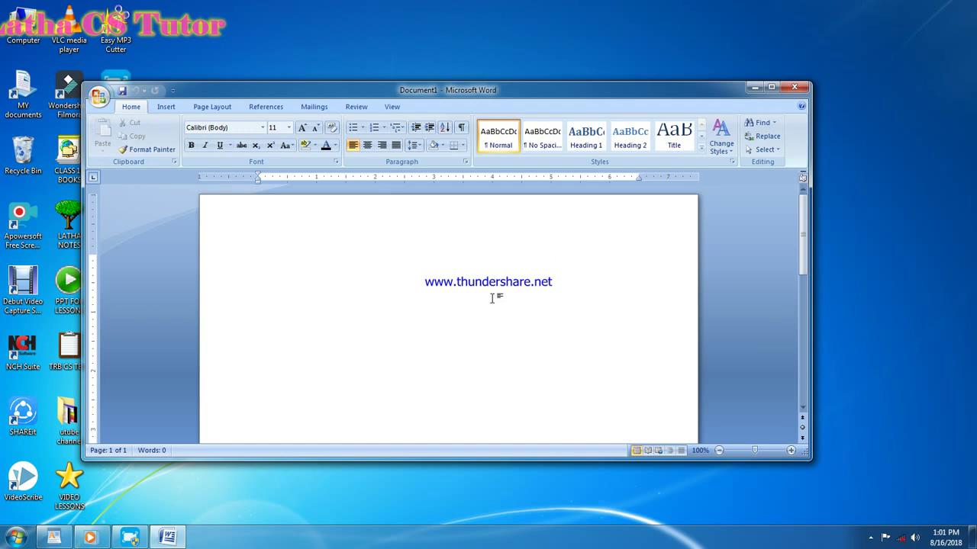
text(DOCUMENT WINDOW)
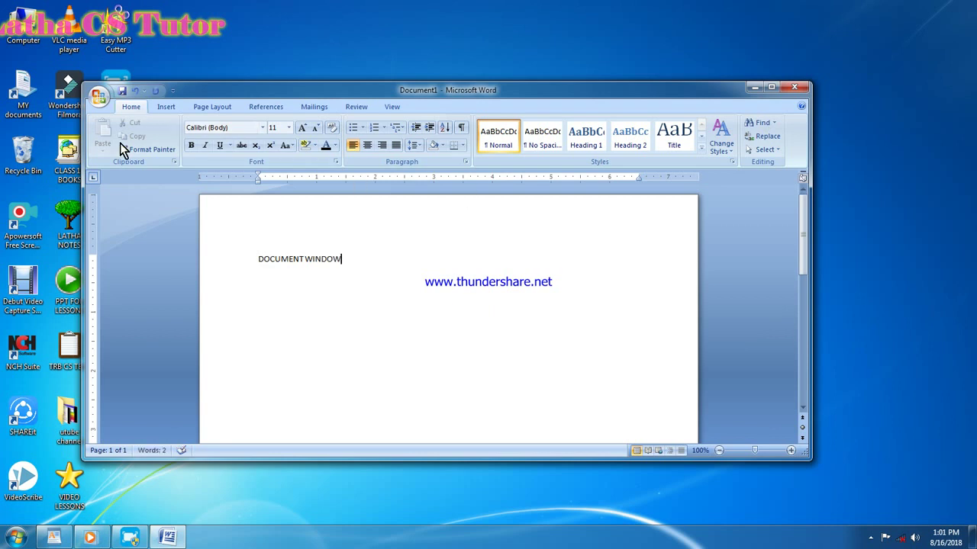
Look through all programs in the Start menu, search for W, and dismiss the menu to return to the document
click(17, 538)
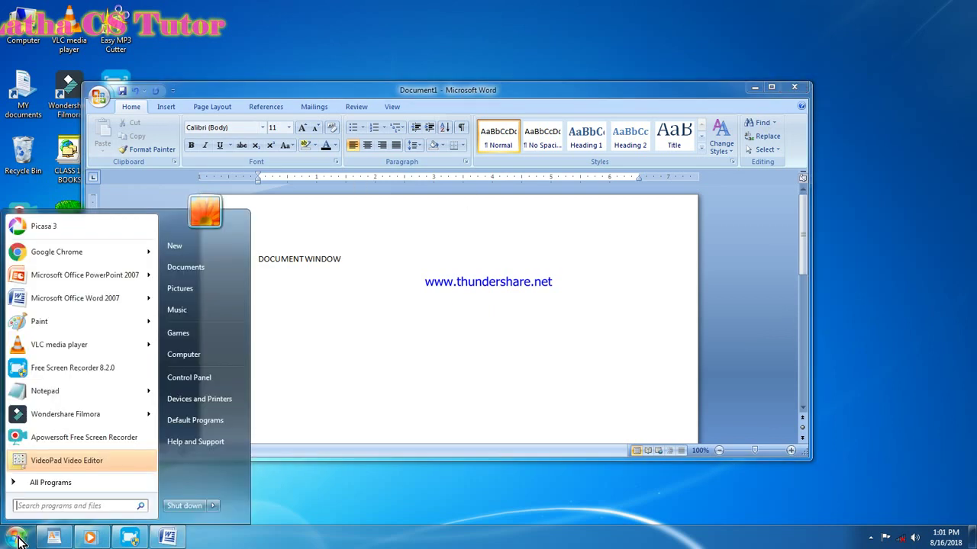
click(58, 489)
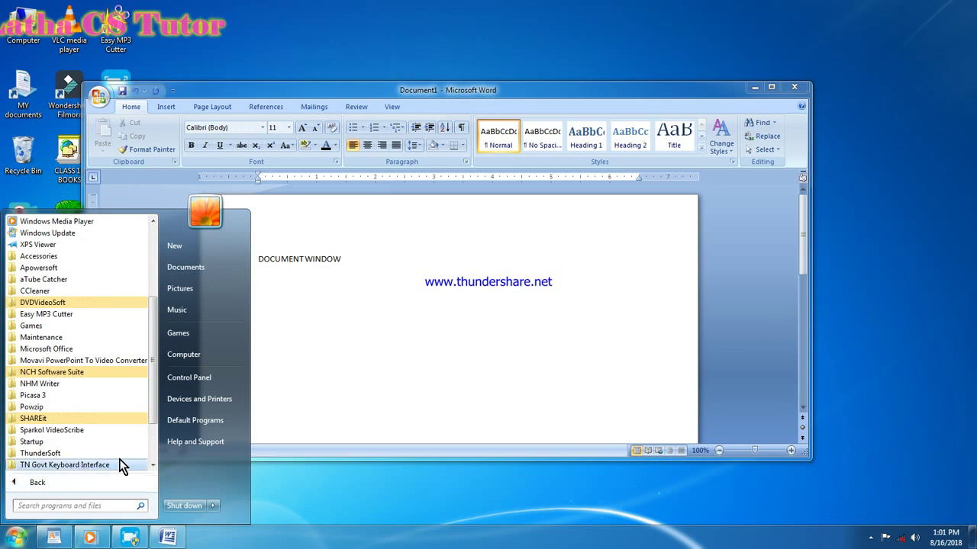
click(48, 503)
text(W)
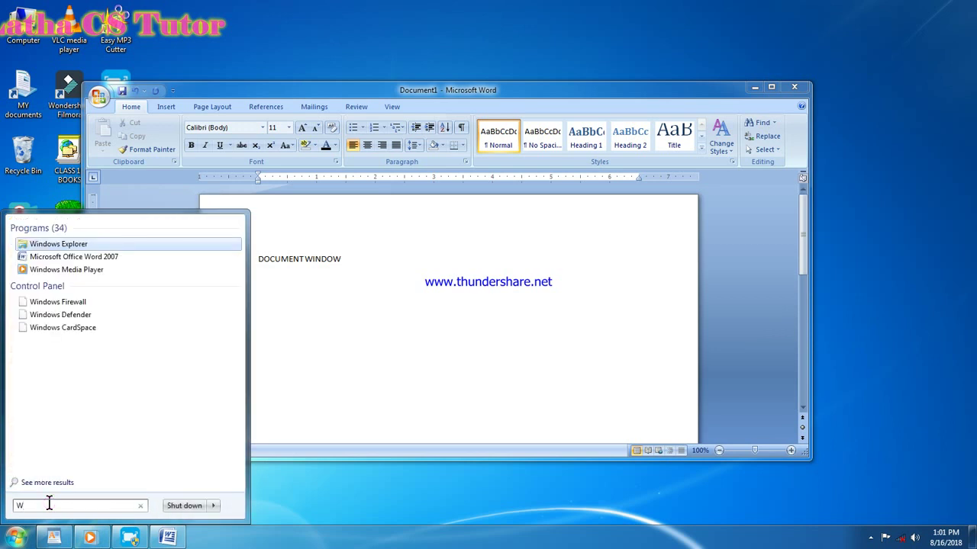
click(386, 355)
click(382, 346)
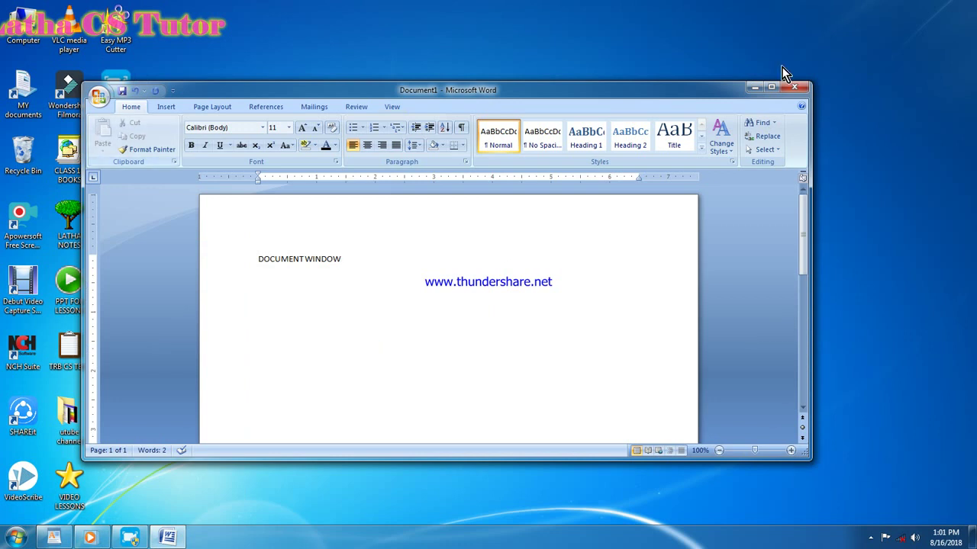
View the document commands under the Office button, dismiss them, and close Word without saving the changes
click(99, 97)
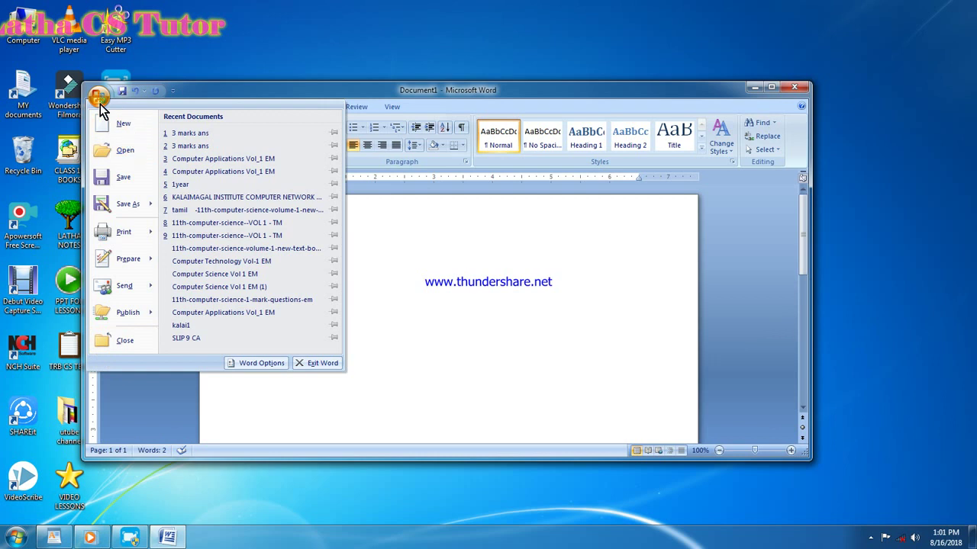
click(540, 263)
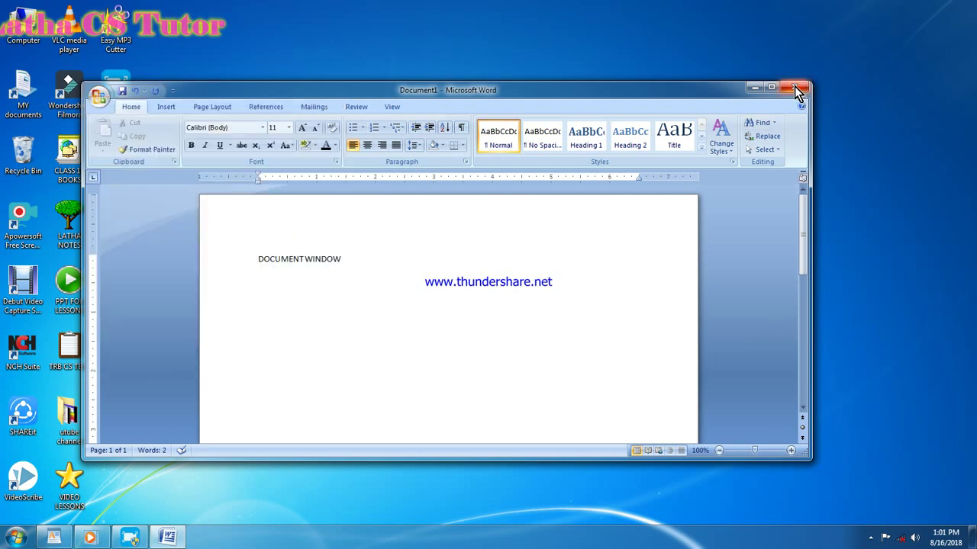
click(795, 90)
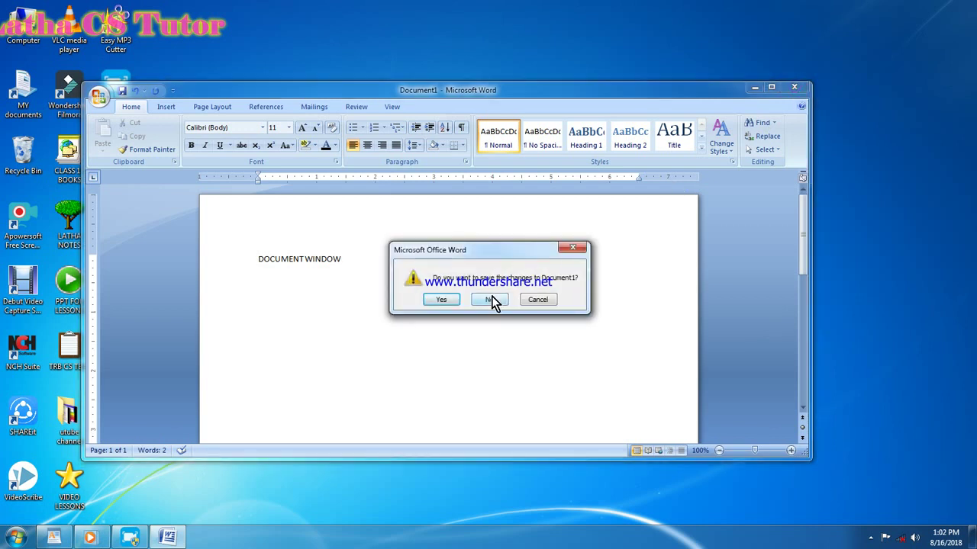
click(491, 300)
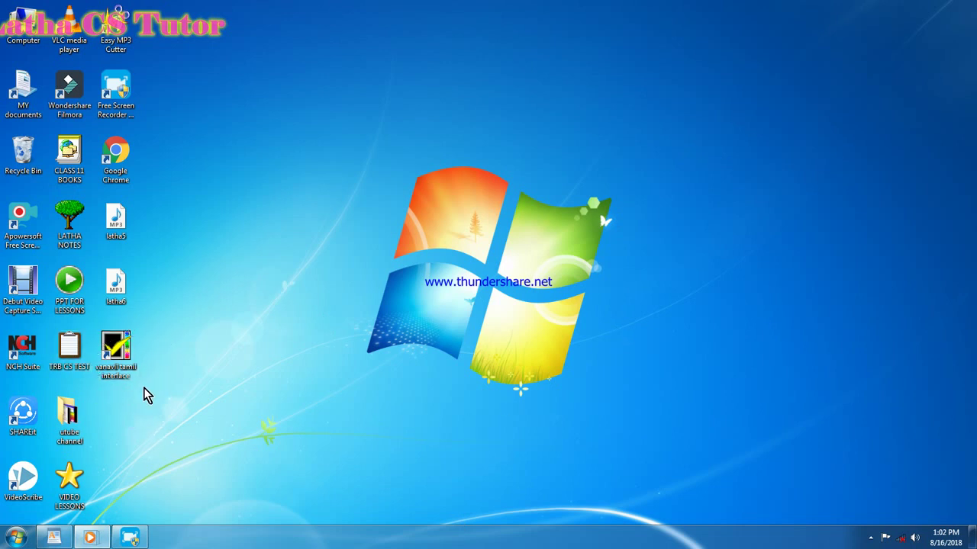
Move the vanavil tamil interface shortcut to an empty area of the desktop and rename it VANAVIL
drag(123, 349, 234, 247)
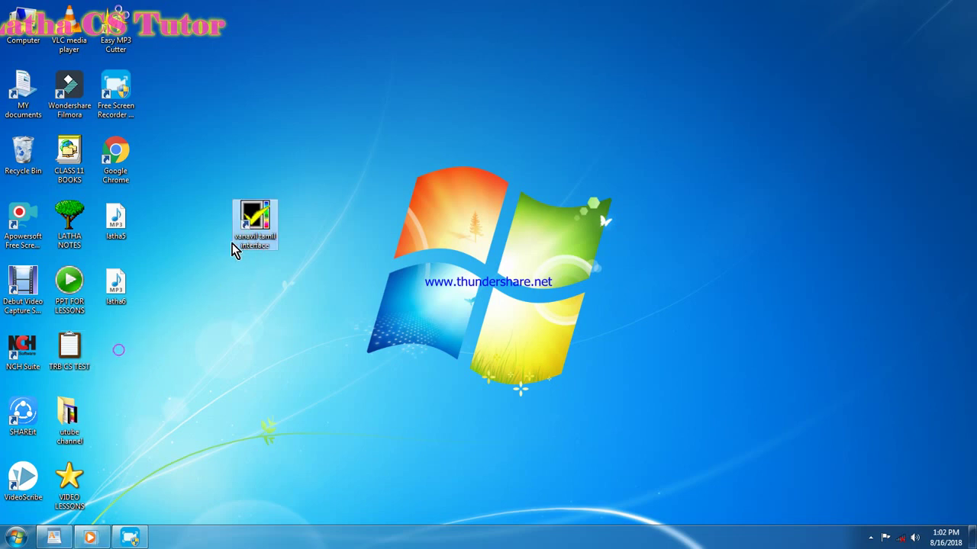
right_click(254, 210)
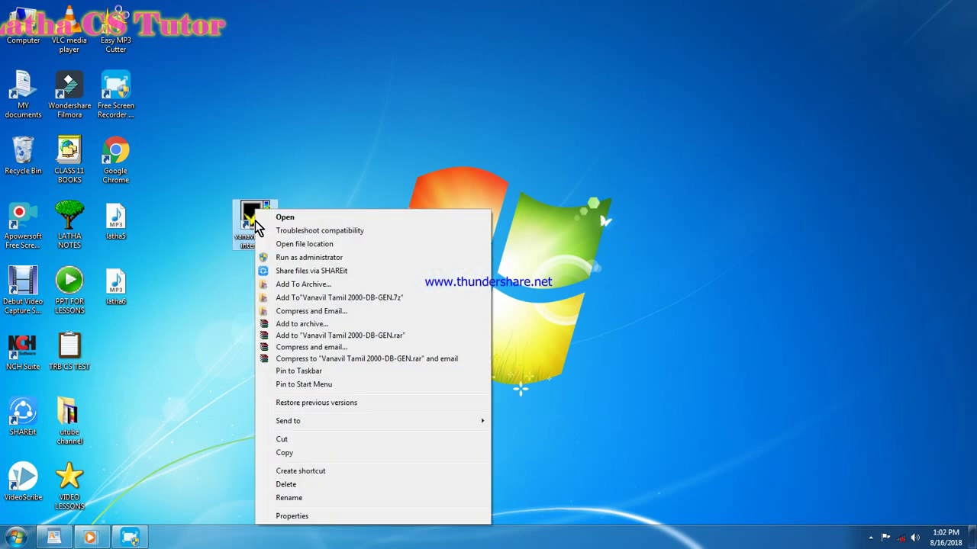
click(290, 500)
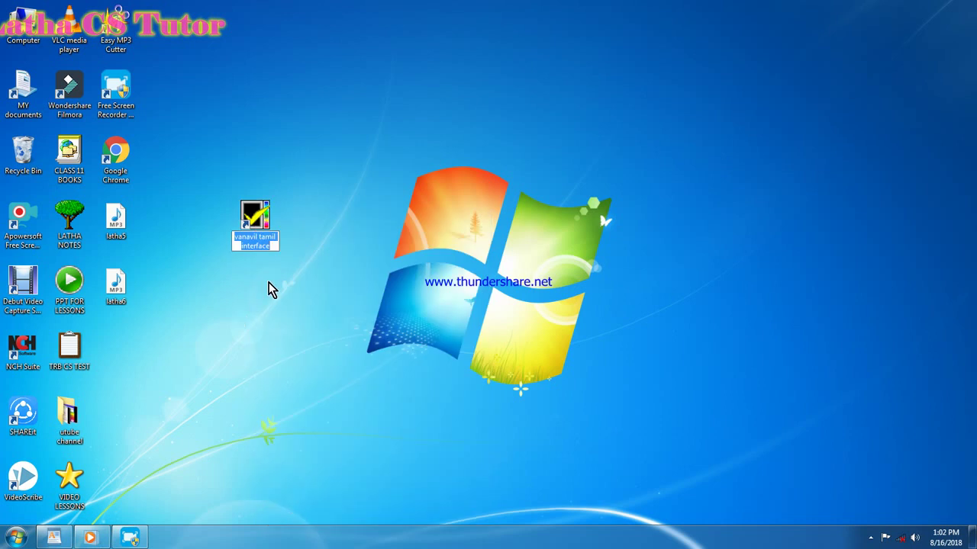
text(VANAVIL)
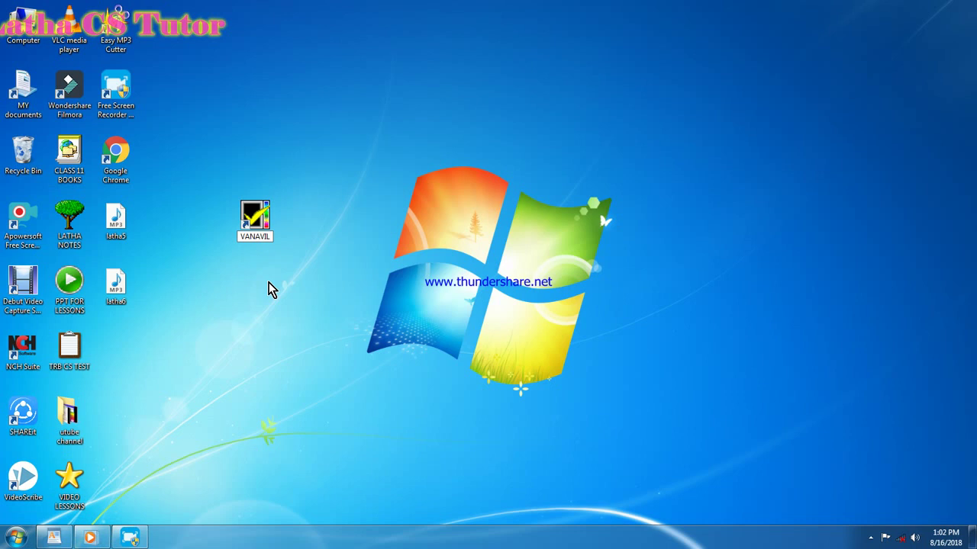
key(Return)
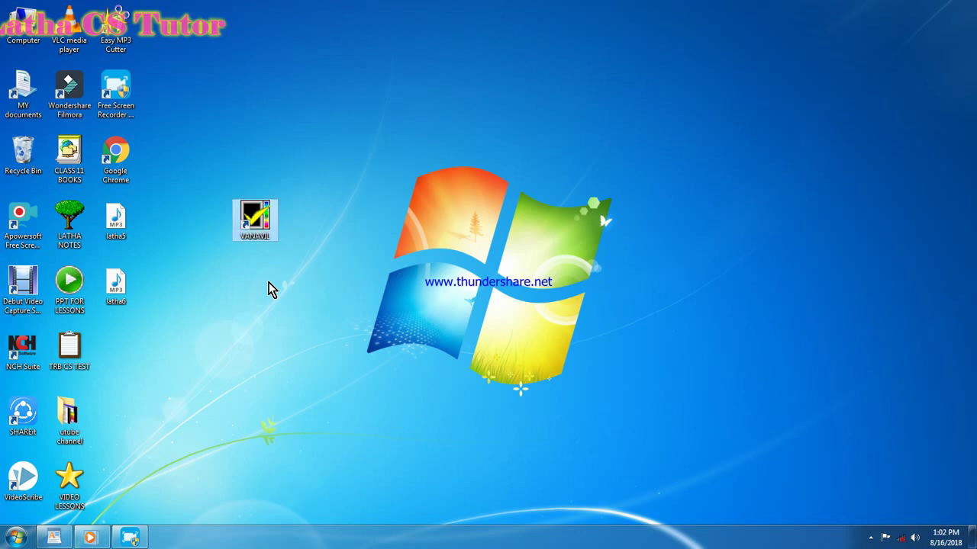
click(263, 287)
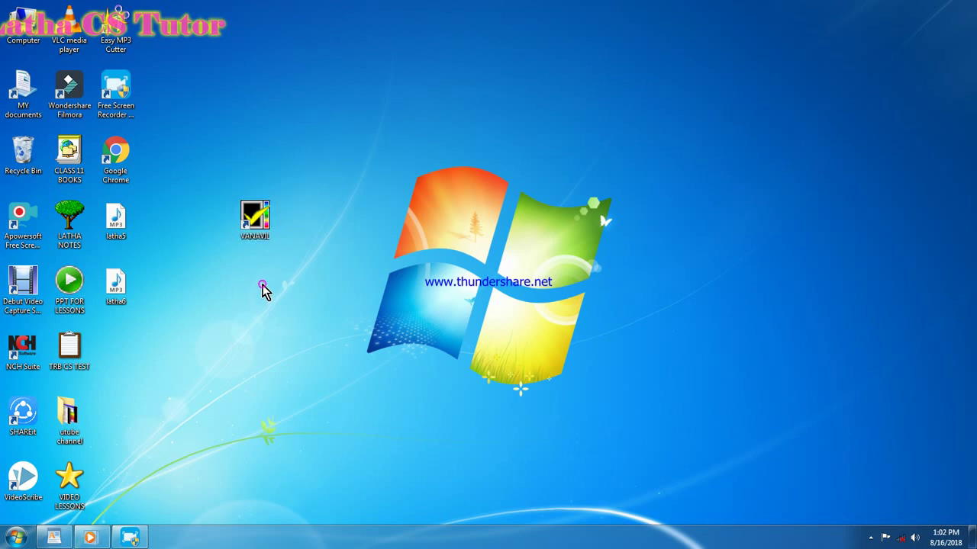
Move the VANAVIL shortcut back below latha6 on the desktop and show the hidden notification area icons
click(256, 214)
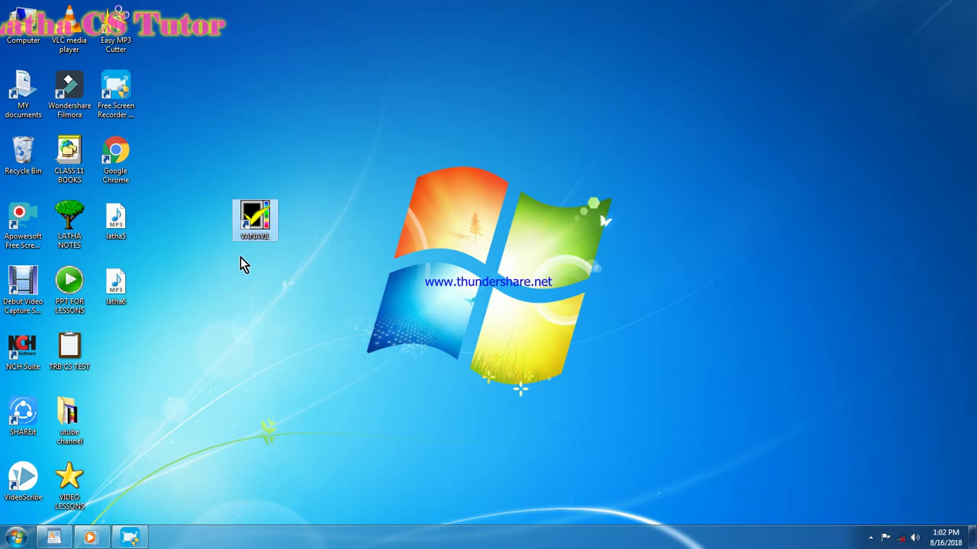
drag(263, 214, 118, 345)
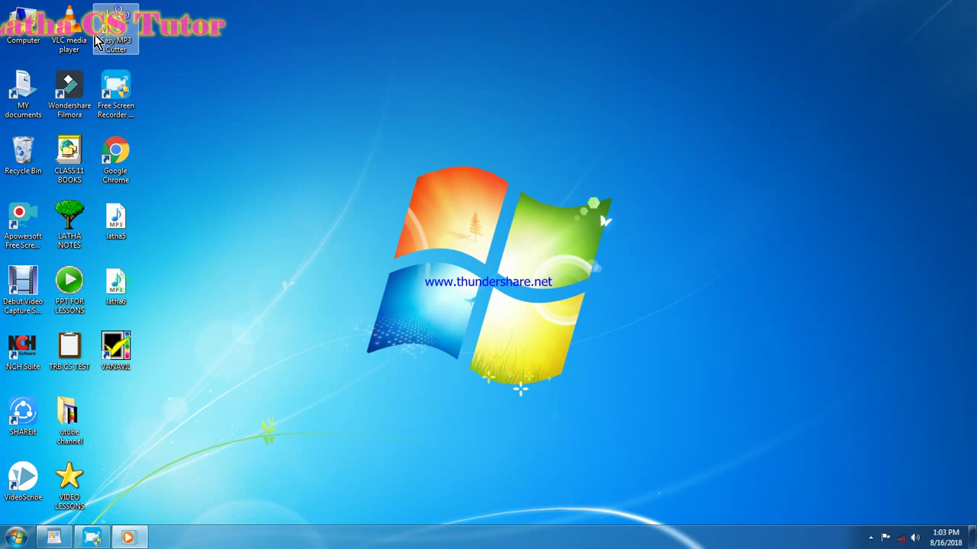
click(871, 538)
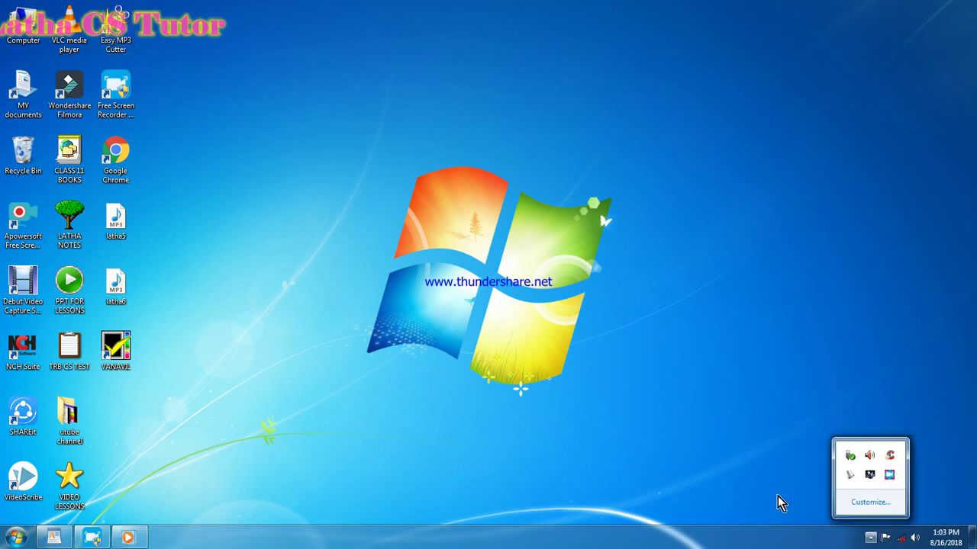
Search the computer for TEST from the Start menu, look through the full results, and close the results window
click(15, 537)
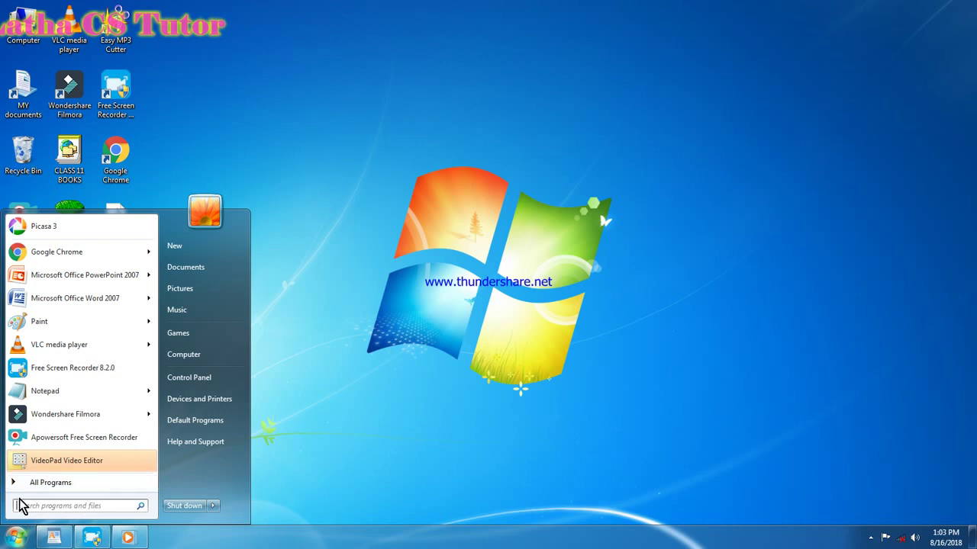
text(TEST)
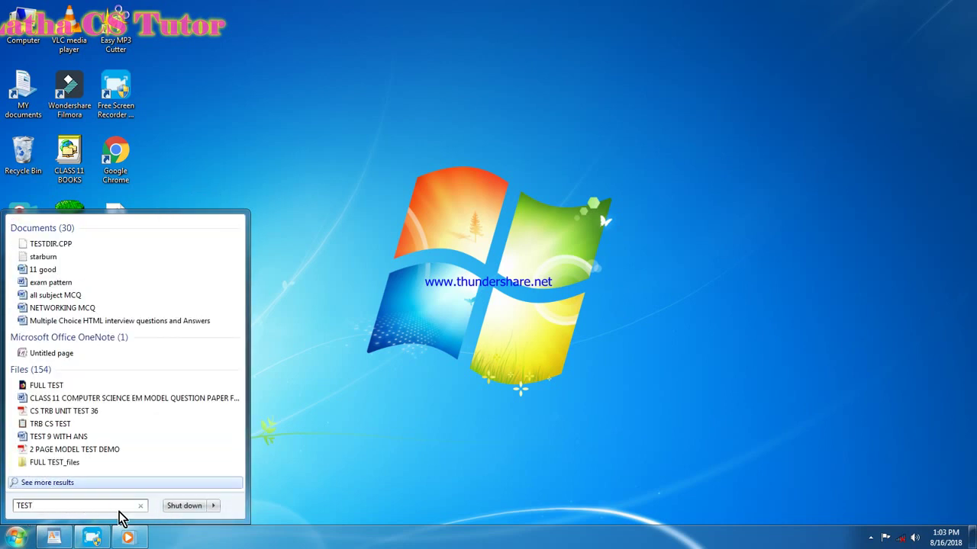
key(Return)
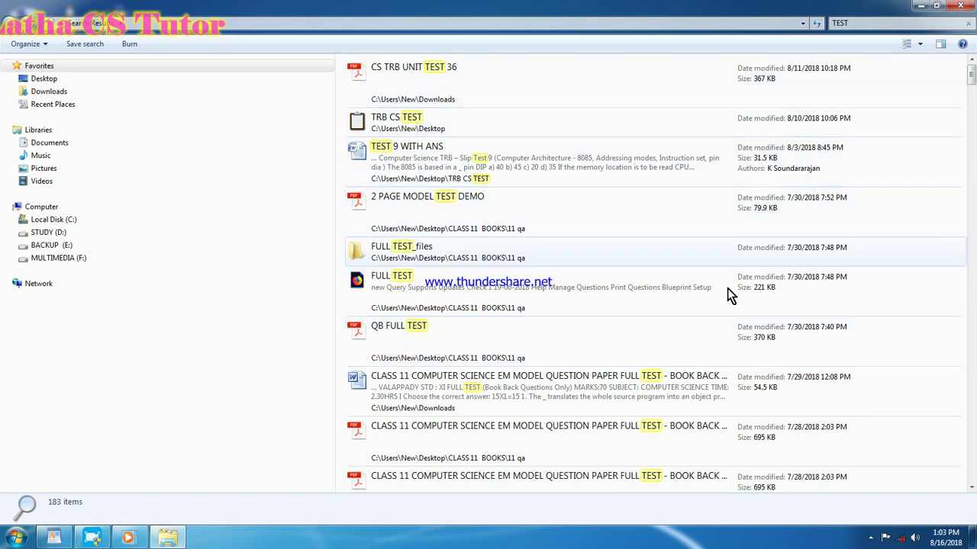
click(971, 91)
drag(971, 92, 973, 65)
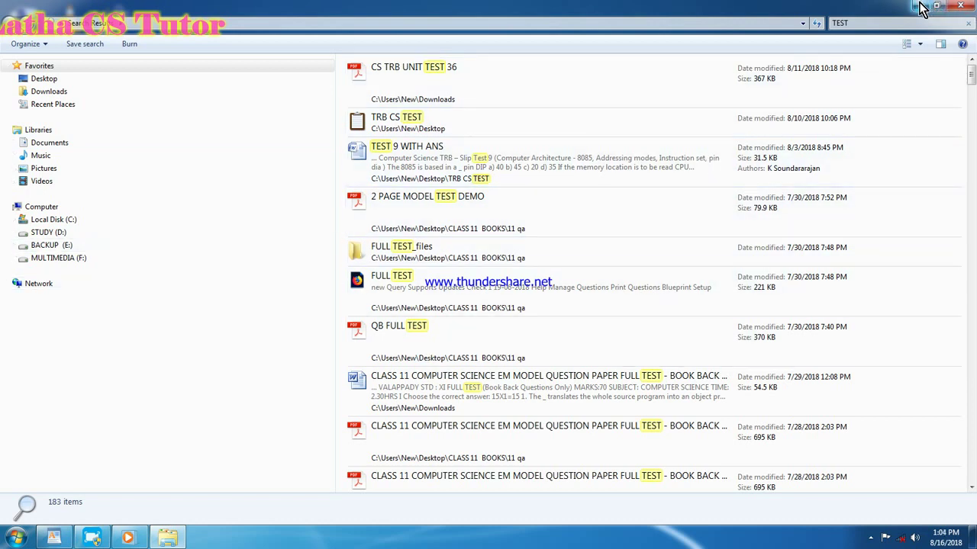
click(960, 11)
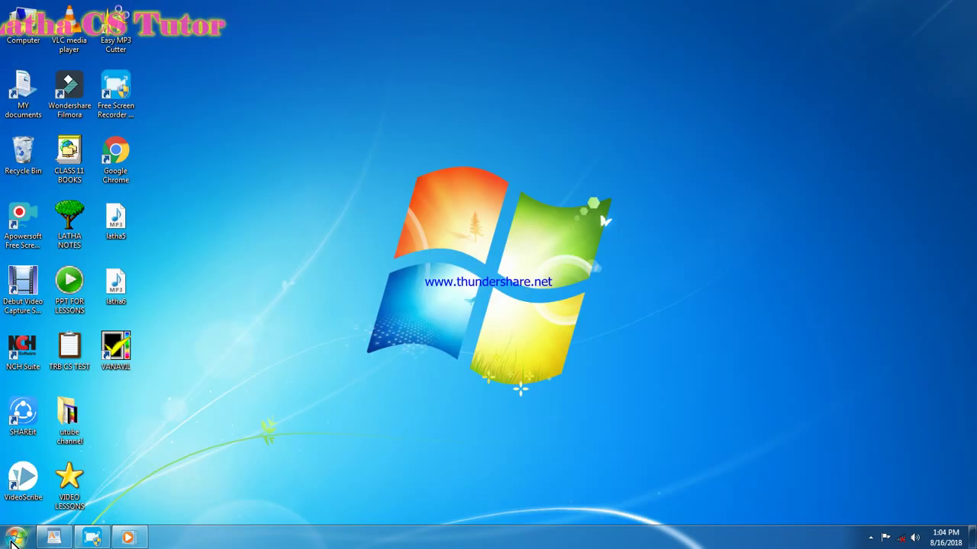
Search the installed programs for wordpad from the Start menu and launch WordPad
click(15, 537)
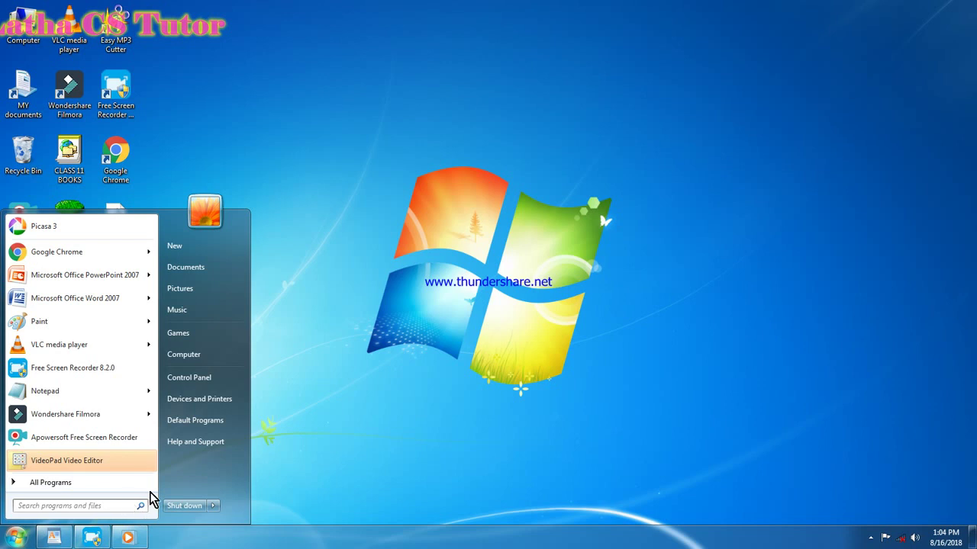
click(321, 304)
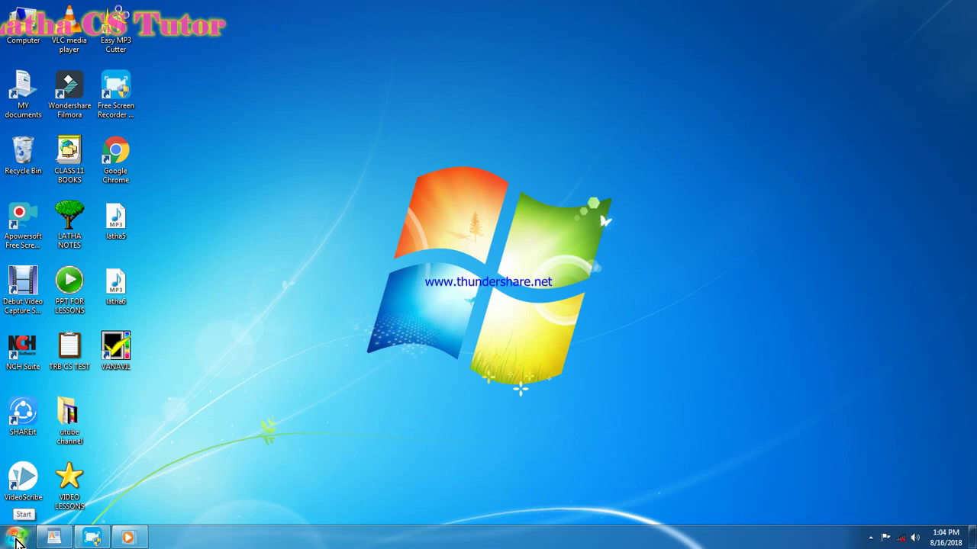
click(17, 538)
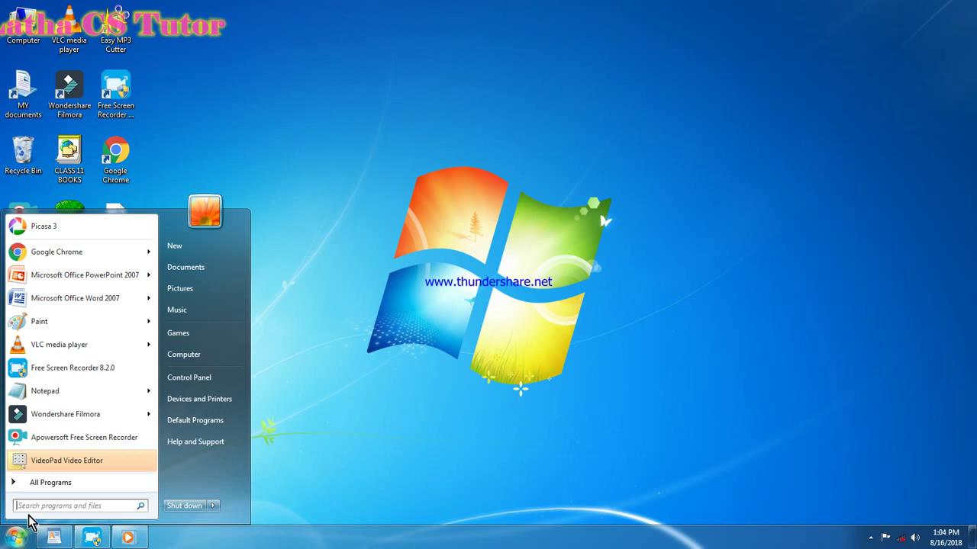
text(wordpad)
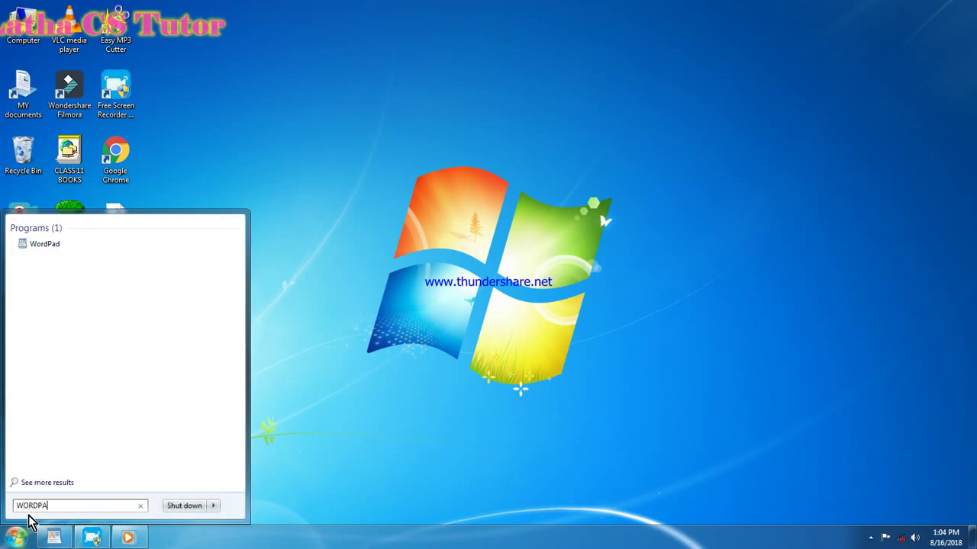
key(Return)
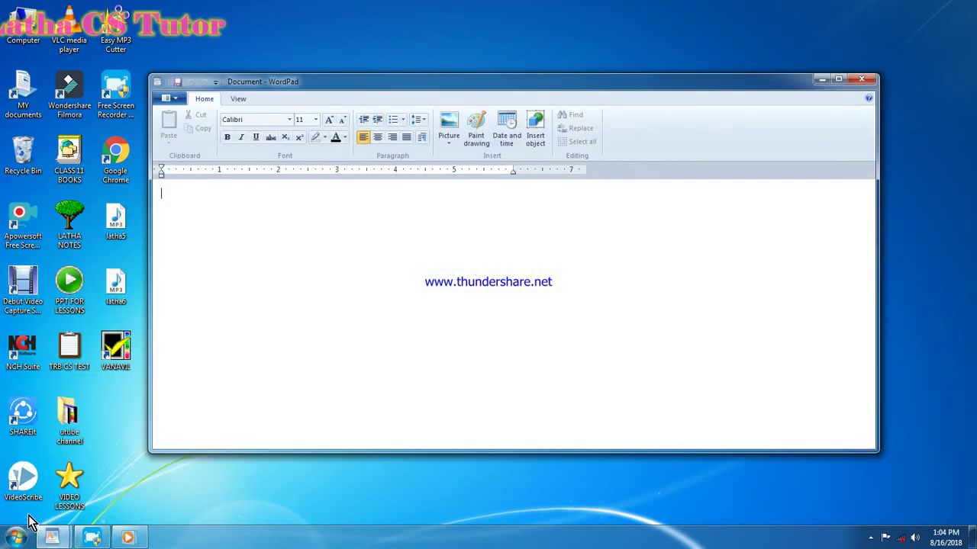
click(169, 98)
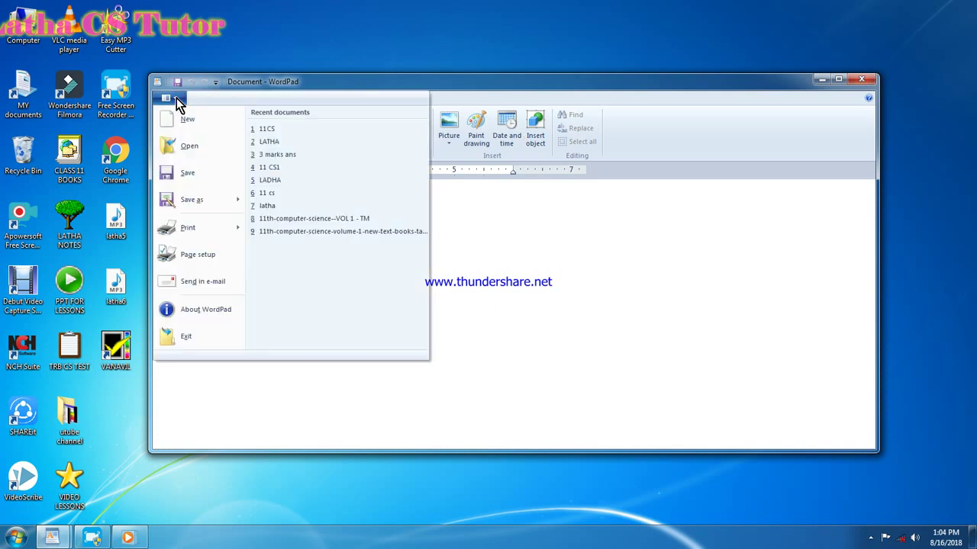
click(190, 145)
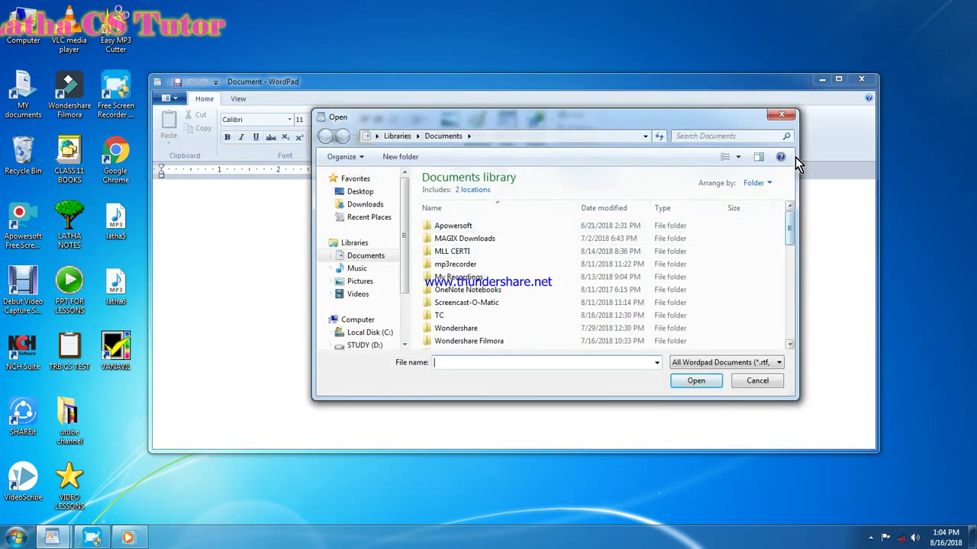
click(781, 116)
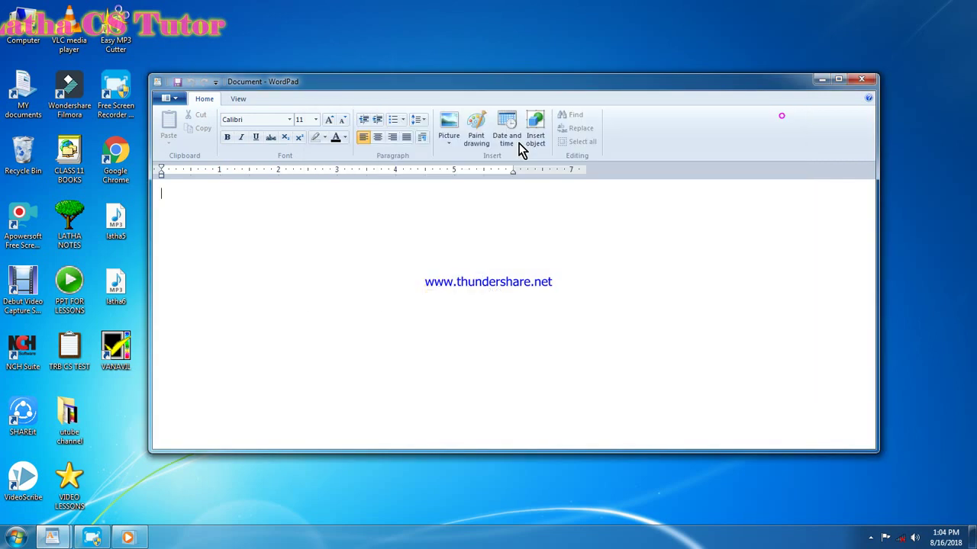
Open the Rich Text document 3 marks ans from the Documents library
click(174, 98)
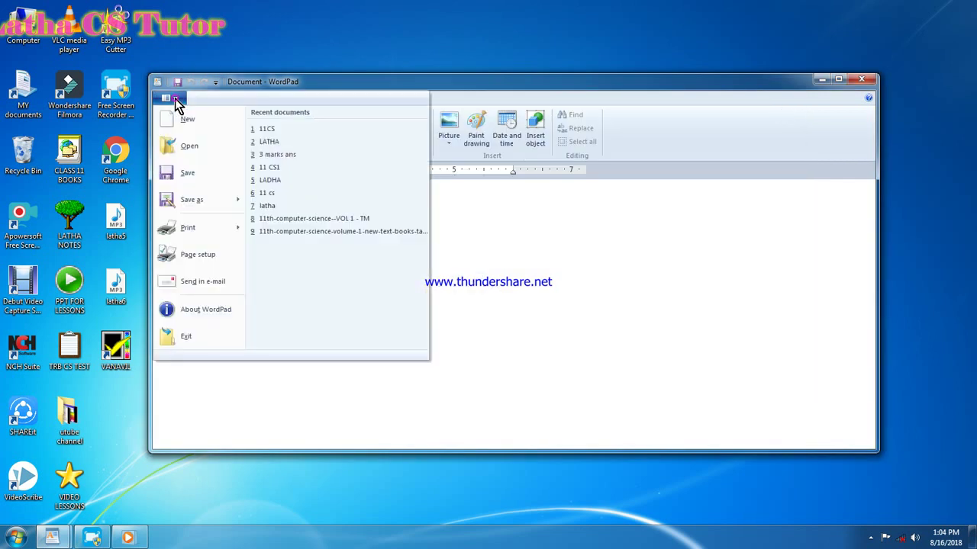
click(185, 147)
click(386, 262)
drag(791, 227, 794, 254)
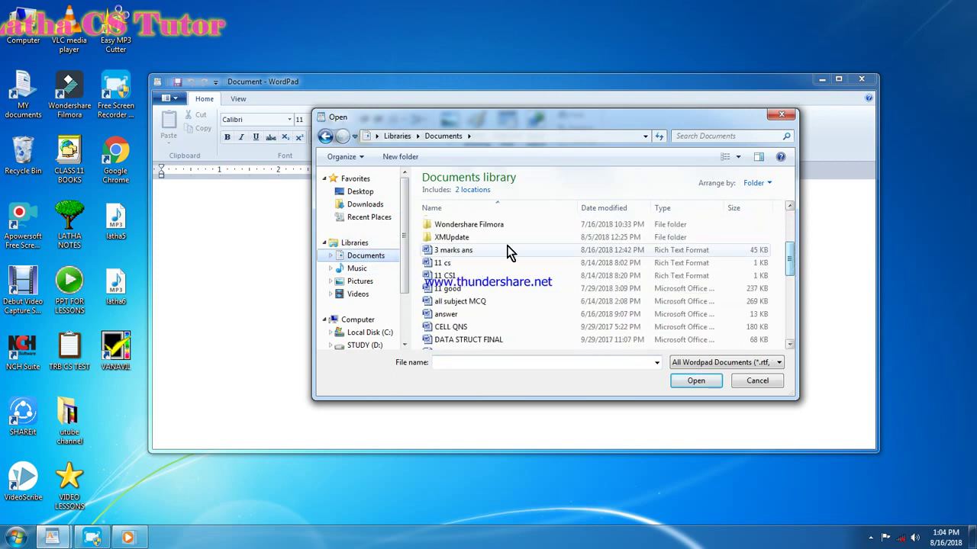
double_click(467, 256)
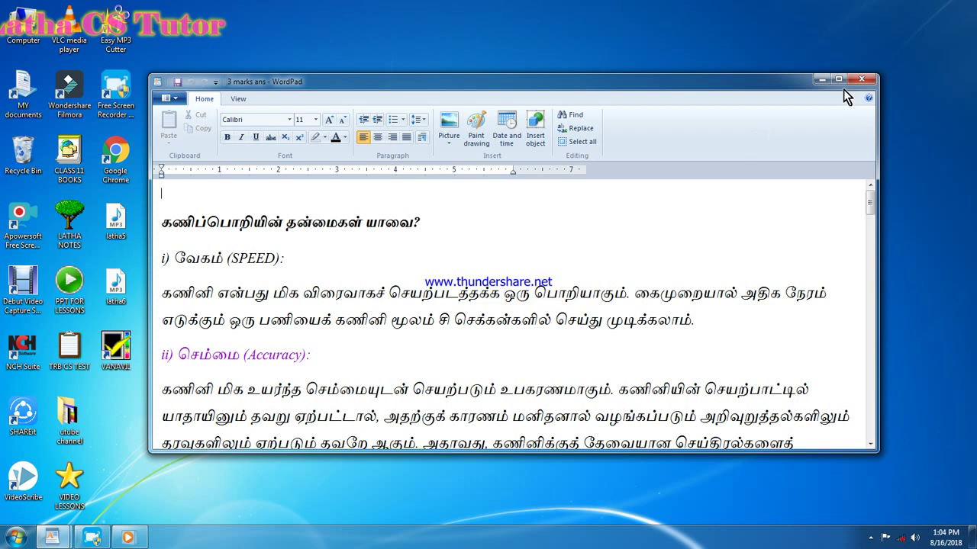
Change the font color of the "i) வேகம் (SPEED):" heading to purple
triple_click(180, 254)
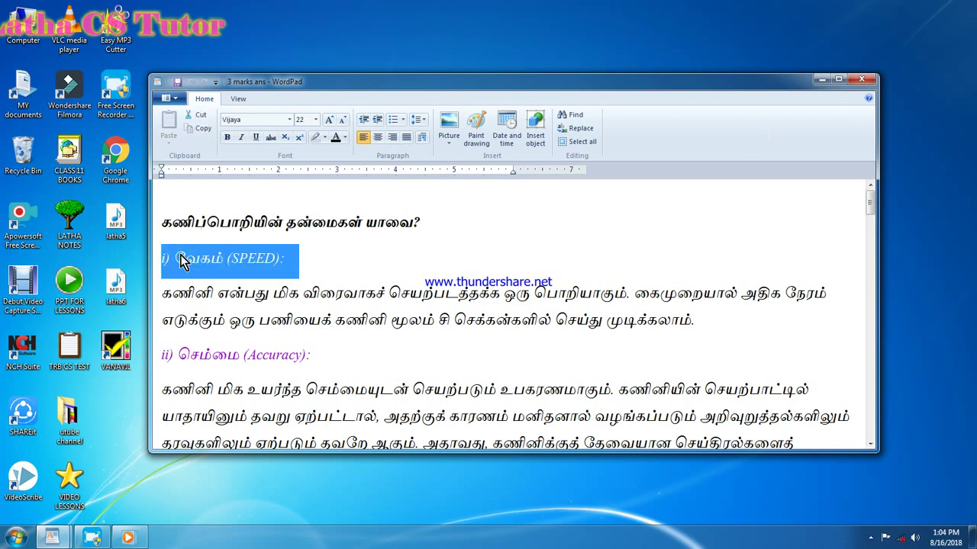
click(346, 137)
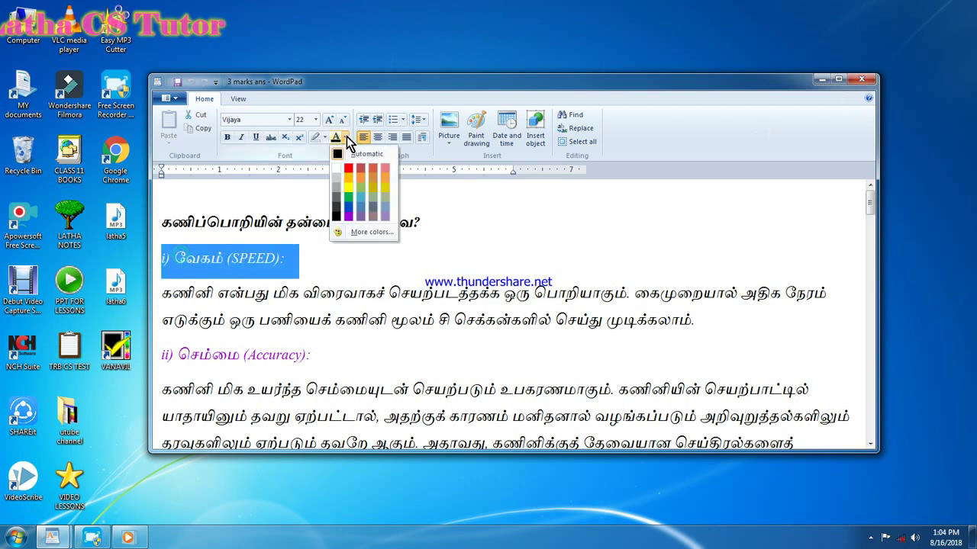
click(348, 215)
click(369, 319)
Change the font color of the (Efficiency) and (Versatility) headings to purple
click(871, 445)
scroll(871, 448, down, 3)
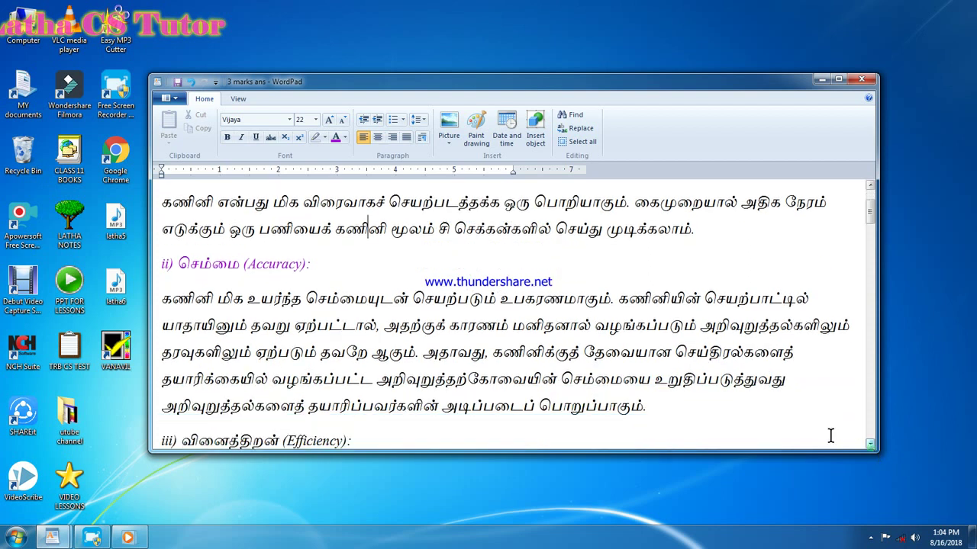
scroll(870, 442, down, 2)
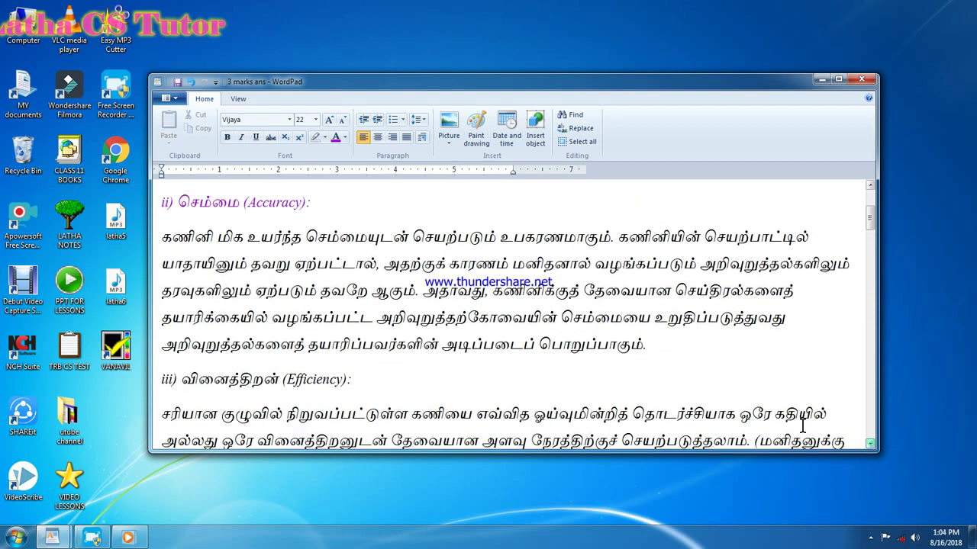
triple_click(282, 380)
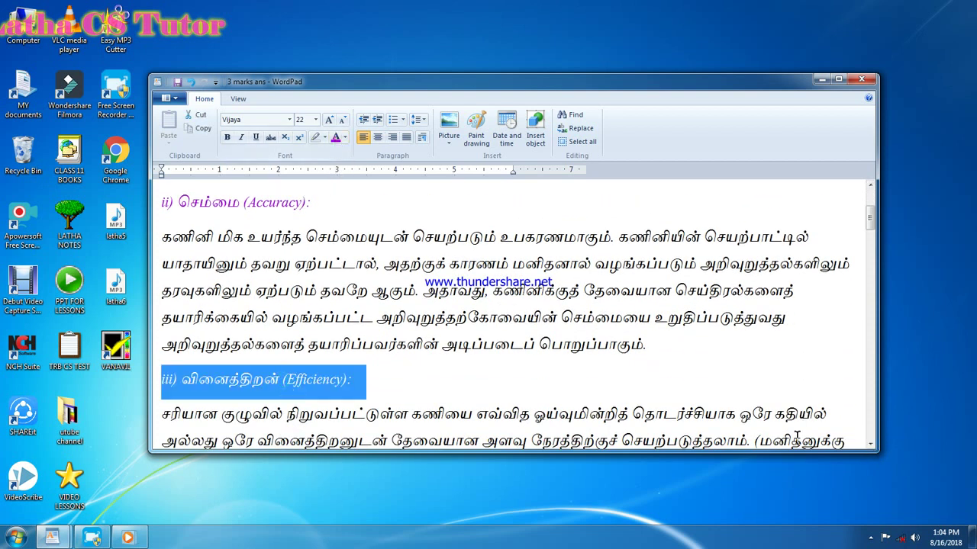
scroll(873, 447, down, 3)
scroll(873, 445, down, 2)
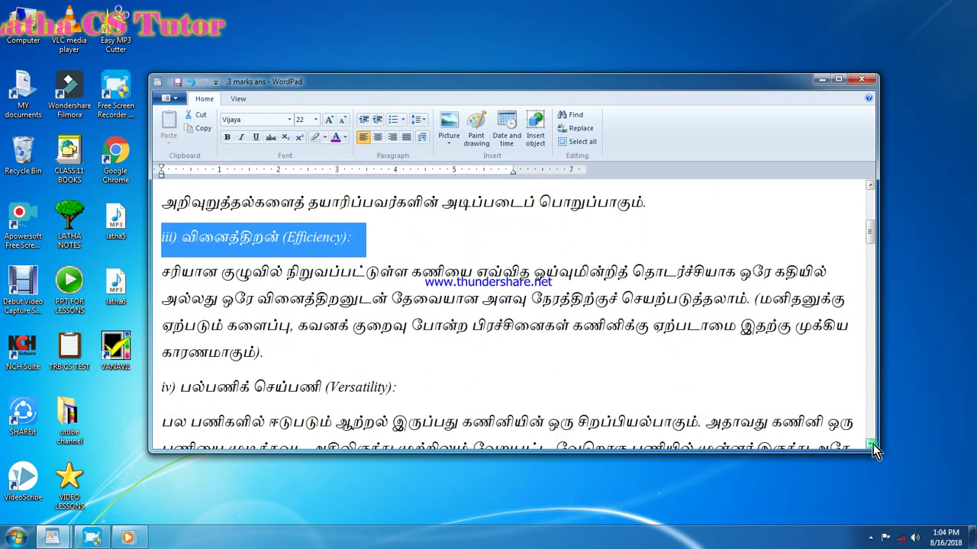
triple_click(275, 387)
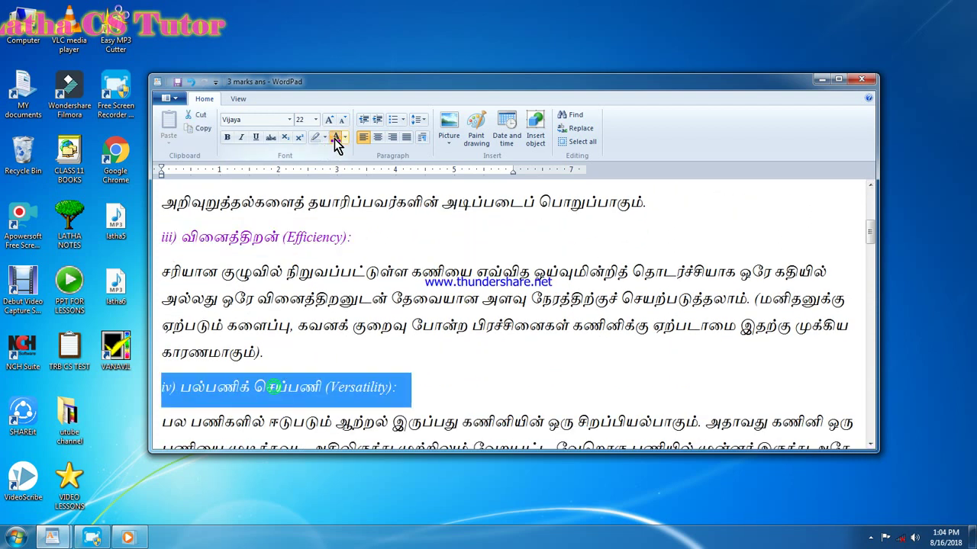
click(399, 345)
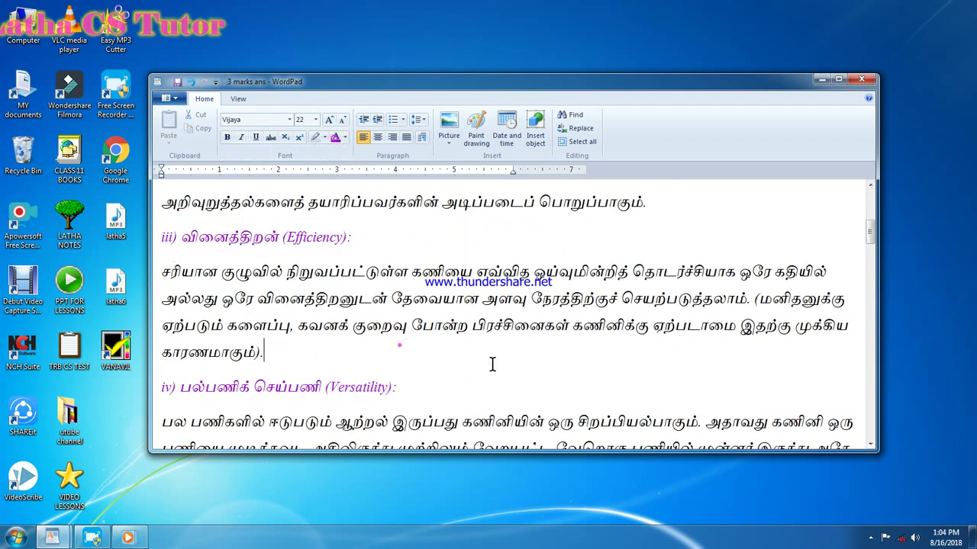
Maximize the 3 marks ans document window, return to the beginning of the text, and exit WordPad
click(842, 84)
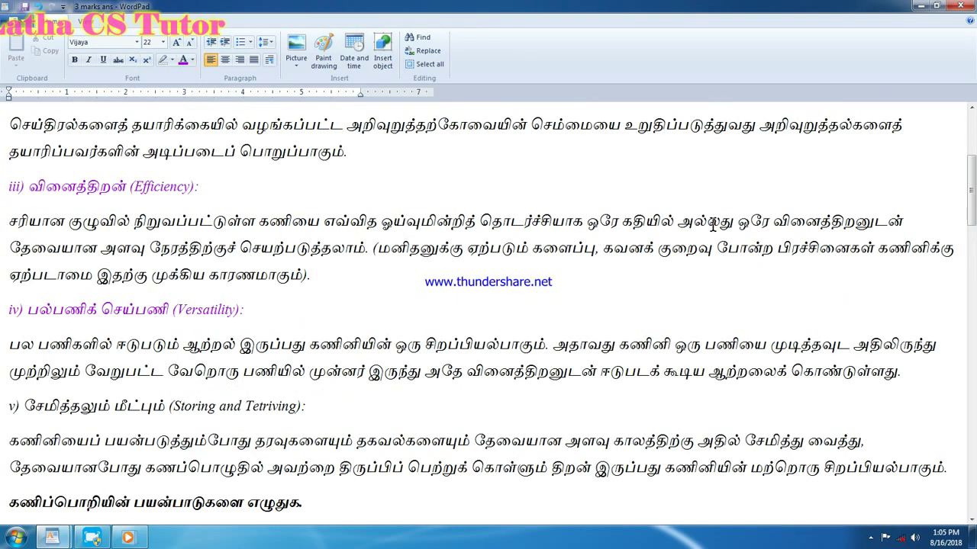
drag(973, 229, 973, 149)
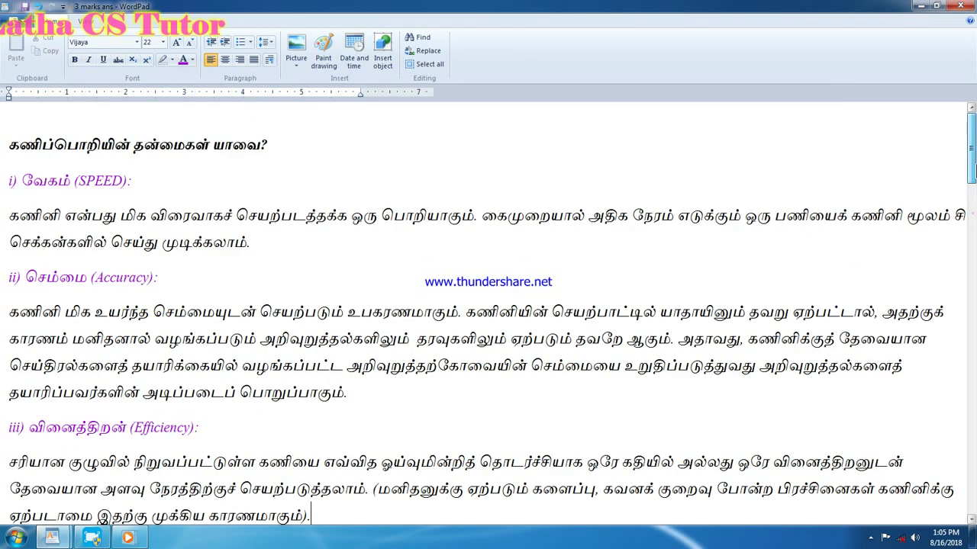
click(16, 21)
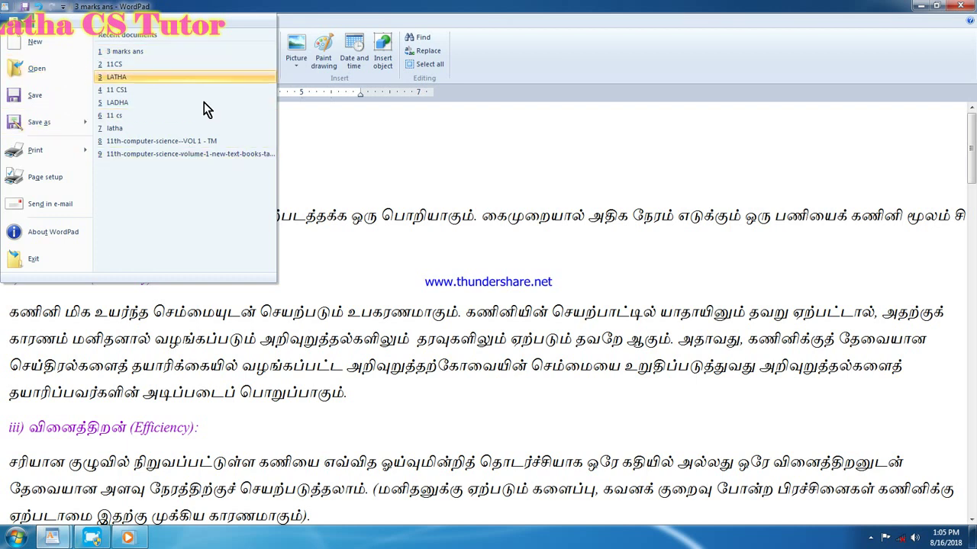
click(31, 260)
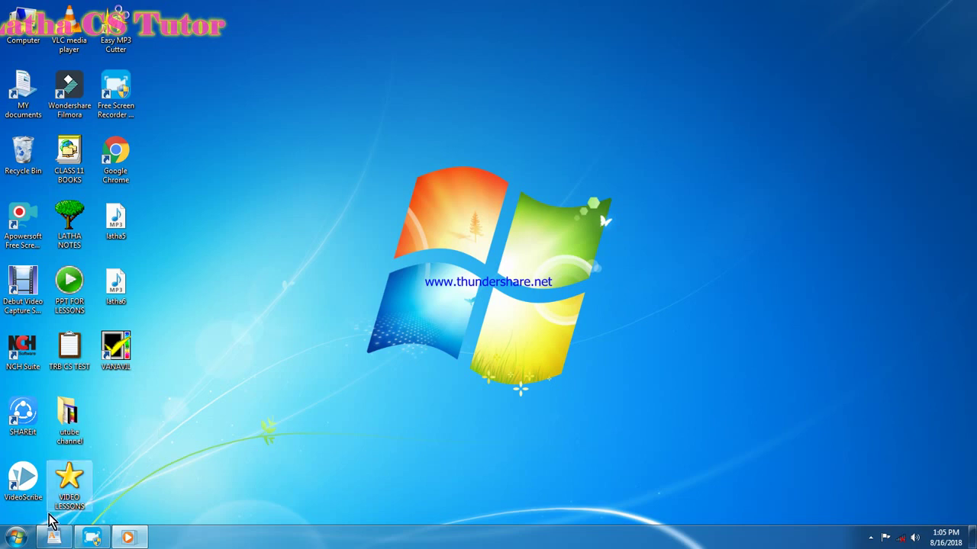
Open the BACKUP (E:) drive from Computer and cut SCAN FOLDER
double_click(21, 39)
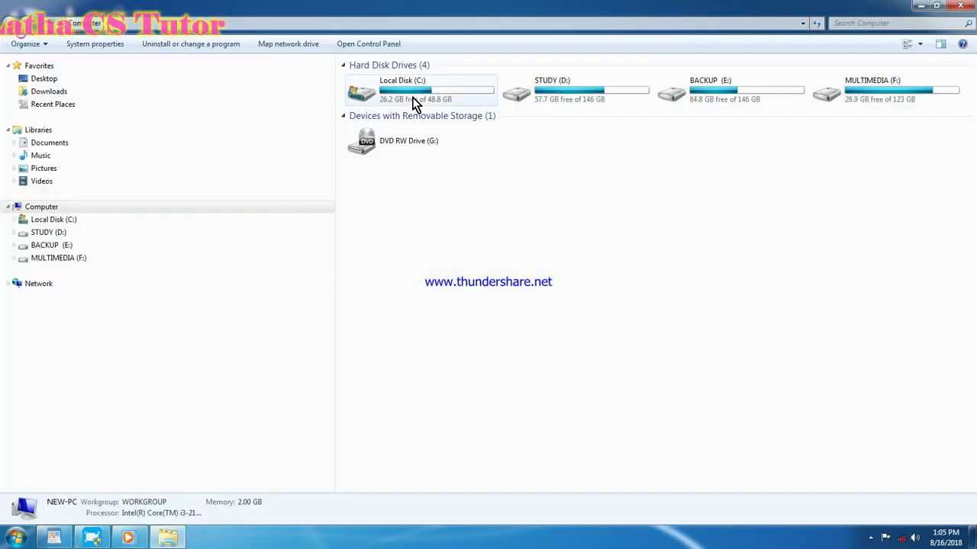
click(728, 96)
double_click(728, 95)
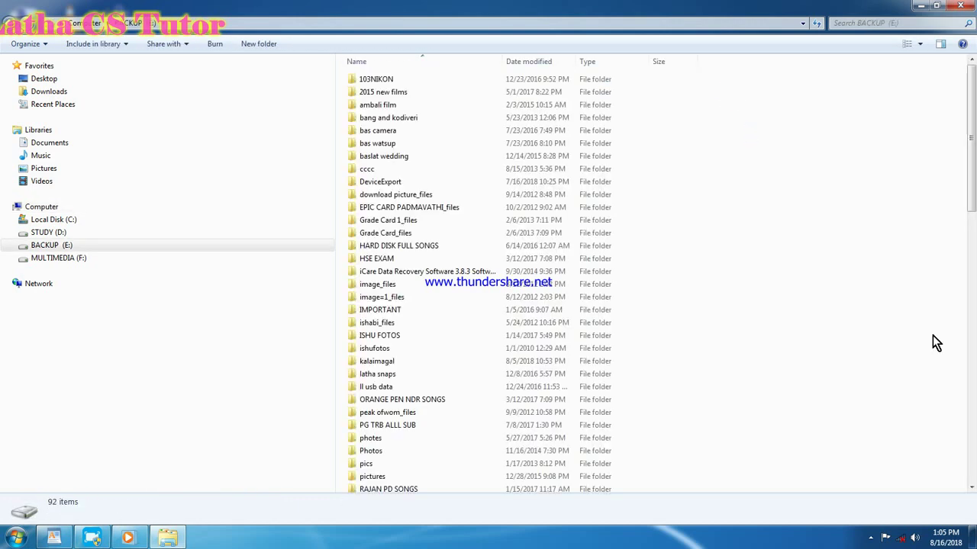
click(971, 490)
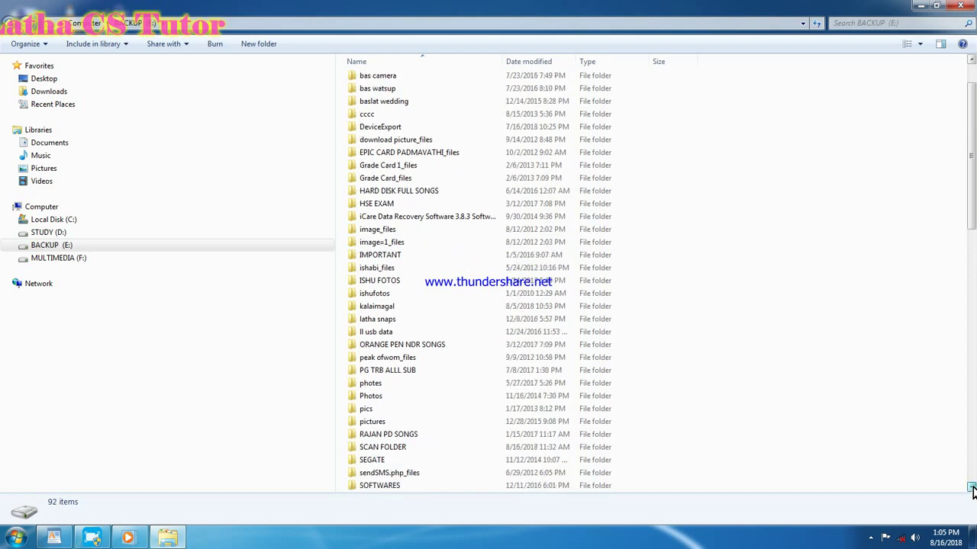
mouse_move(380, 425)
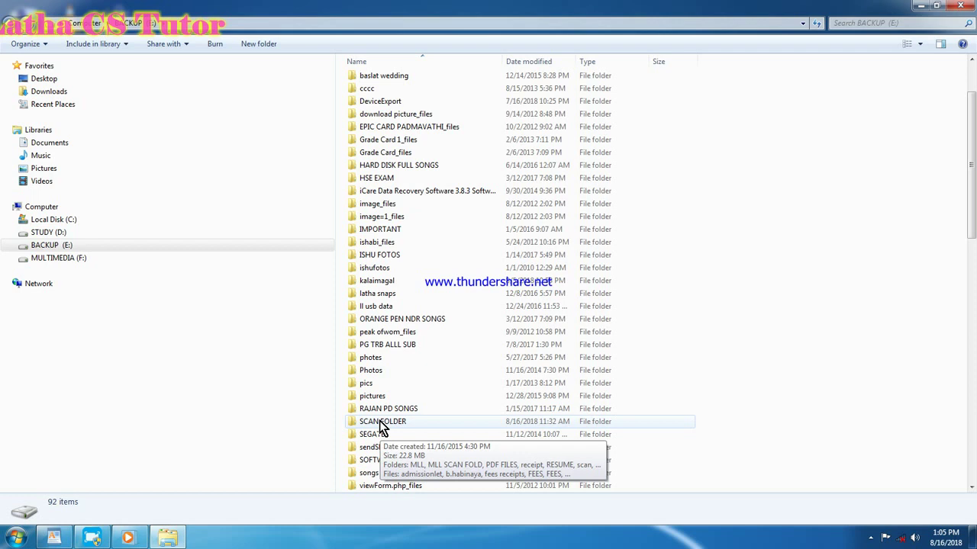
right_click(382, 427)
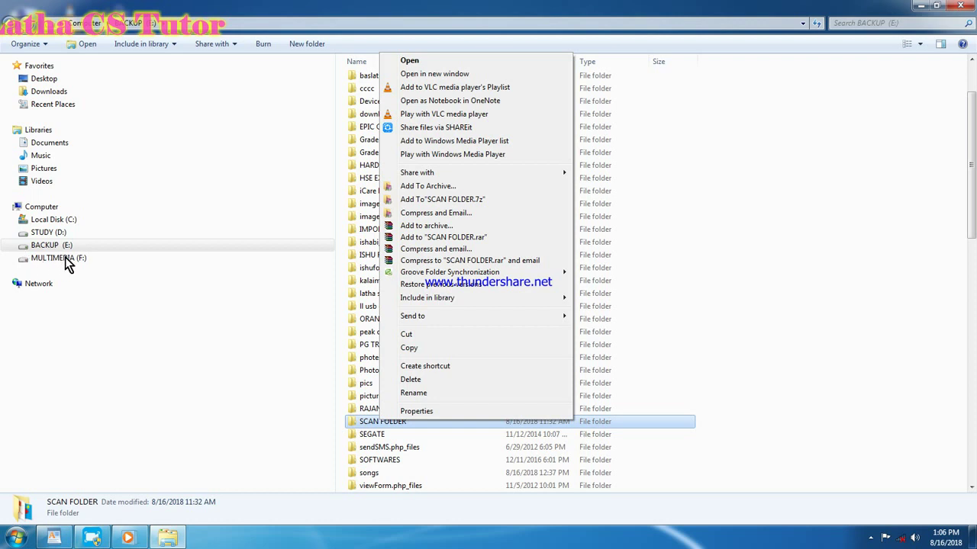
click(416, 336)
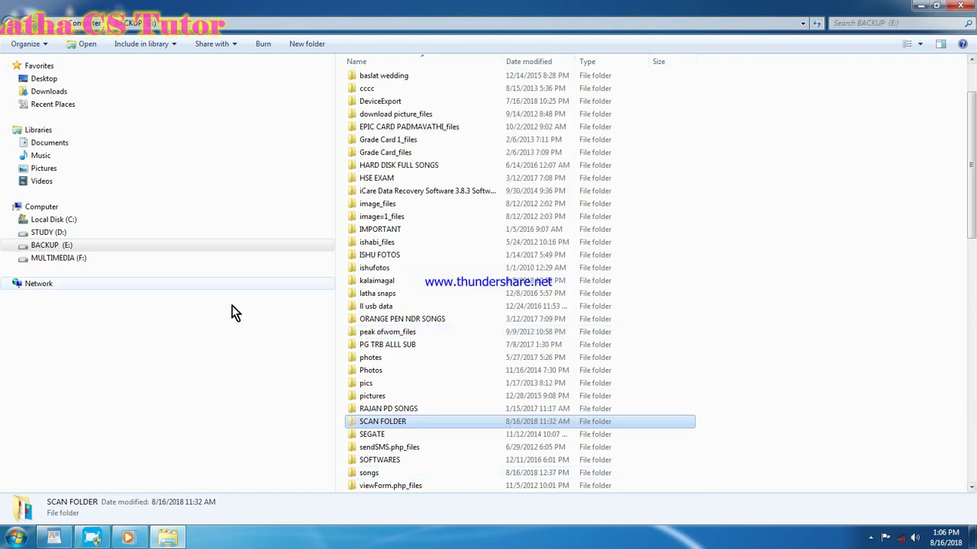
Open the MULTIMEDIA (F:) drive, view the commands available for it, including Paste, and dismiss them
click(63, 260)
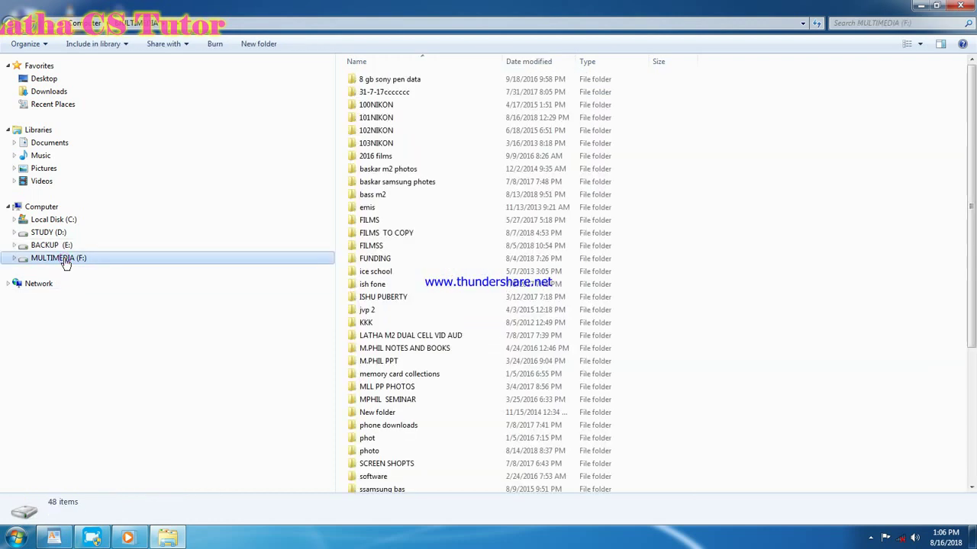
right_click(66, 261)
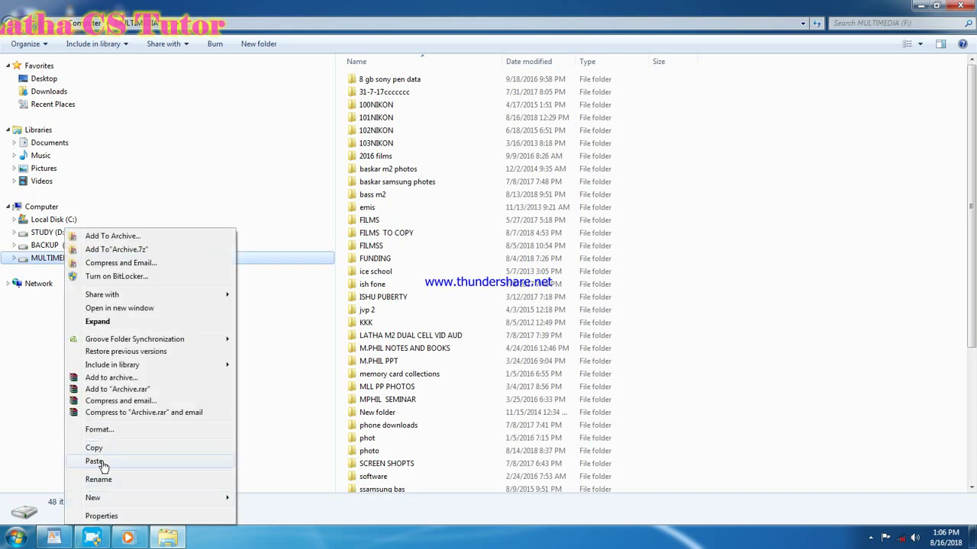
click(306, 390)
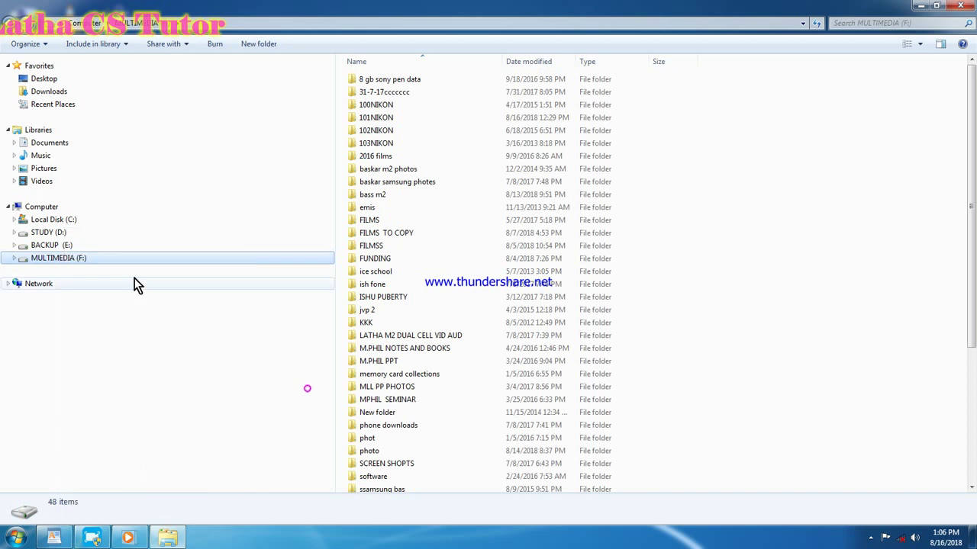
Return to the BACKUP (E:) drive and cut SCAN FOLDER again
click(77, 246)
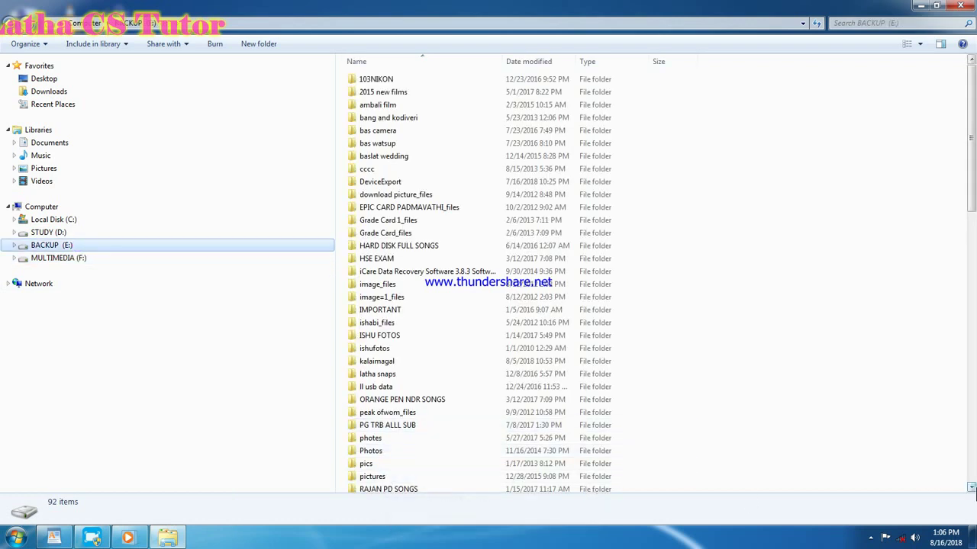
click(971, 487)
scroll(971, 492, down, 1)
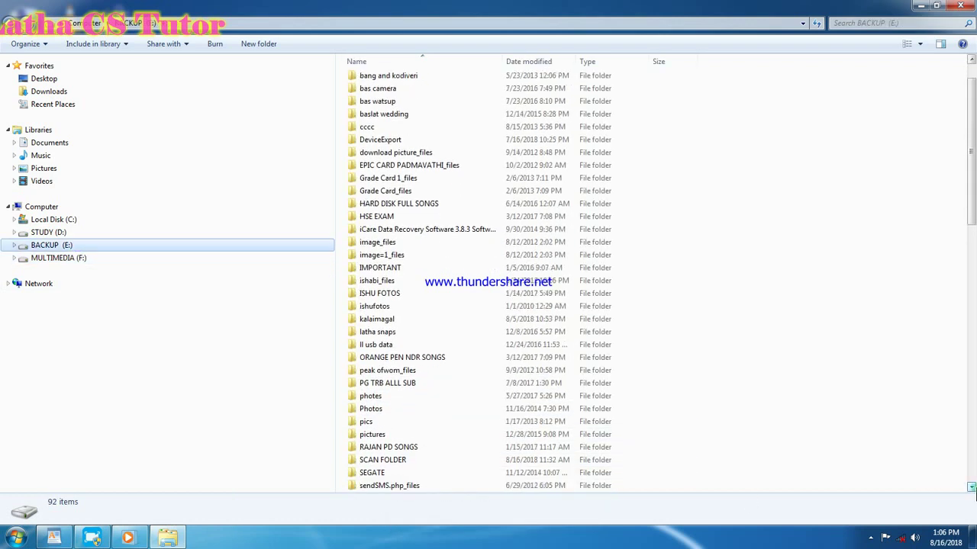
right_click(396, 467)
click(425, 374)
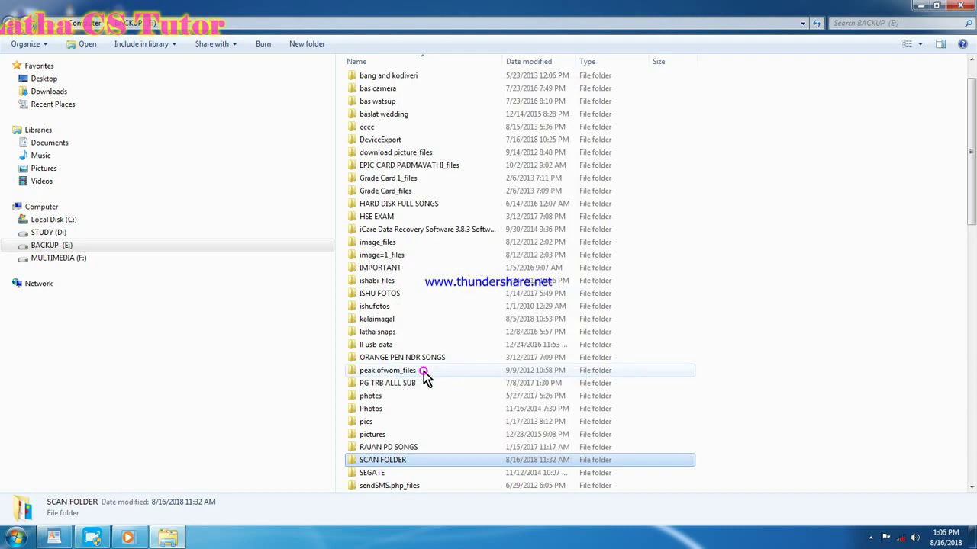
Open the MULTIMEDIA (F:) drive and view the commands available in its empty area, including Paste, without running any
click(81, 260)
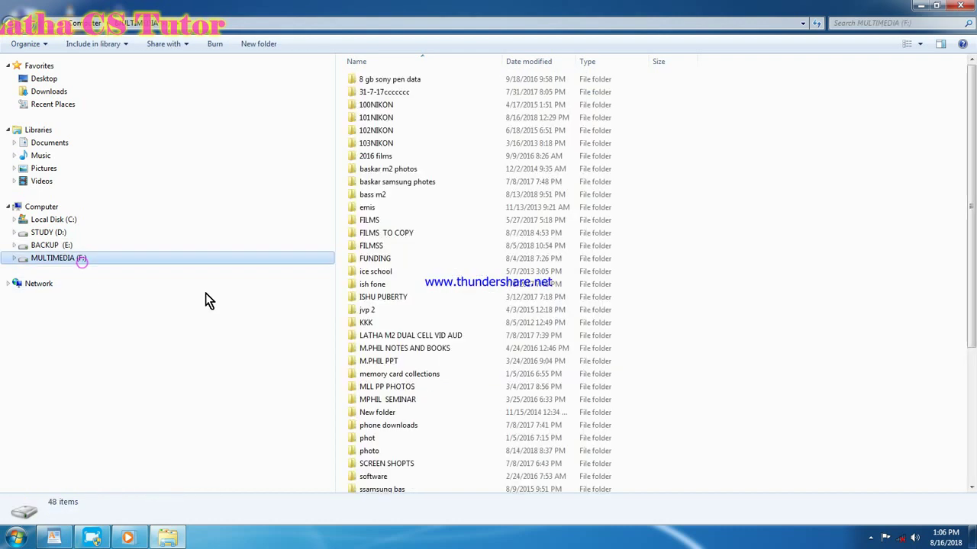
right_click(775, 314)
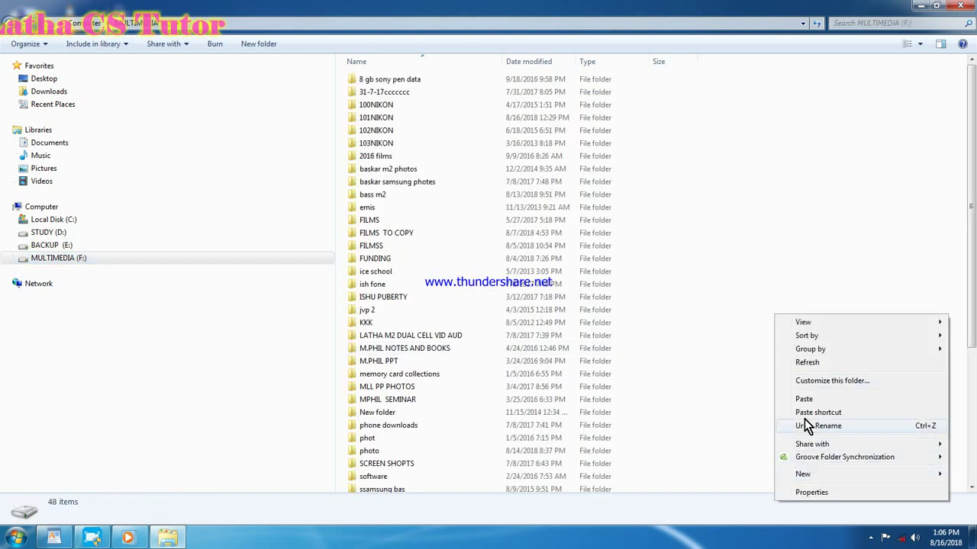
click(180, 328)
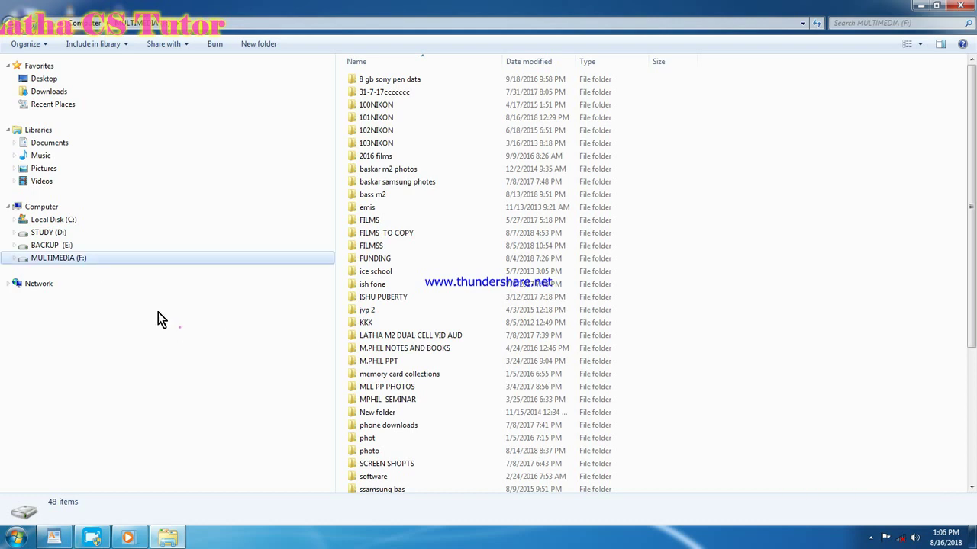
Return to the BACKUP (E:) drive and view the commands available for SCAN FOLDER and for the MULTIMEDIA (F:) drive
click(49, 247)
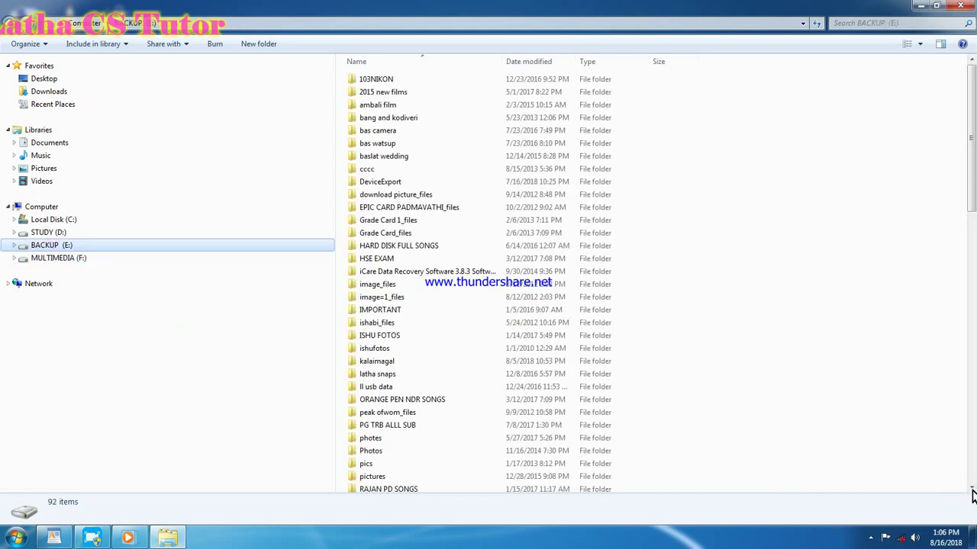
scroll(973, 496, down, 4)
click(396, 451)
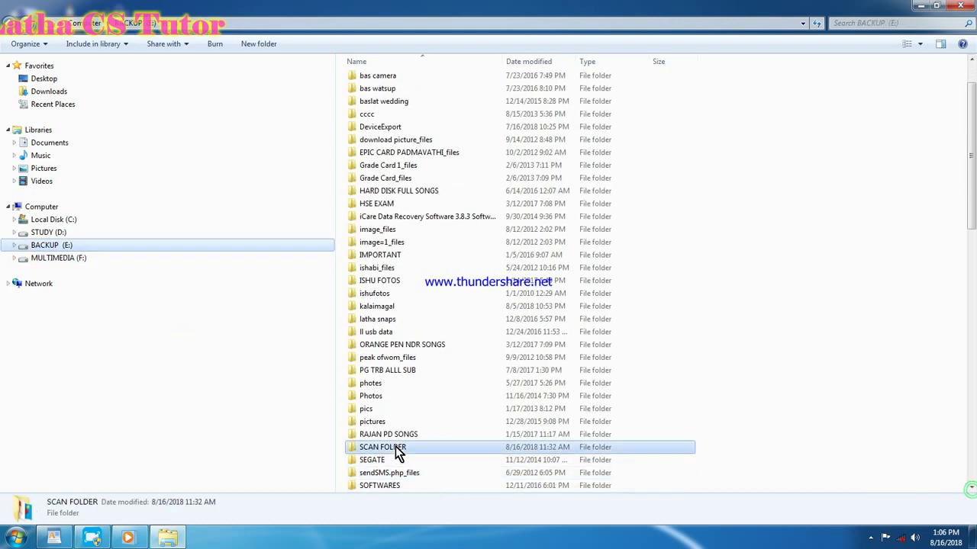
right_click(395, 447)
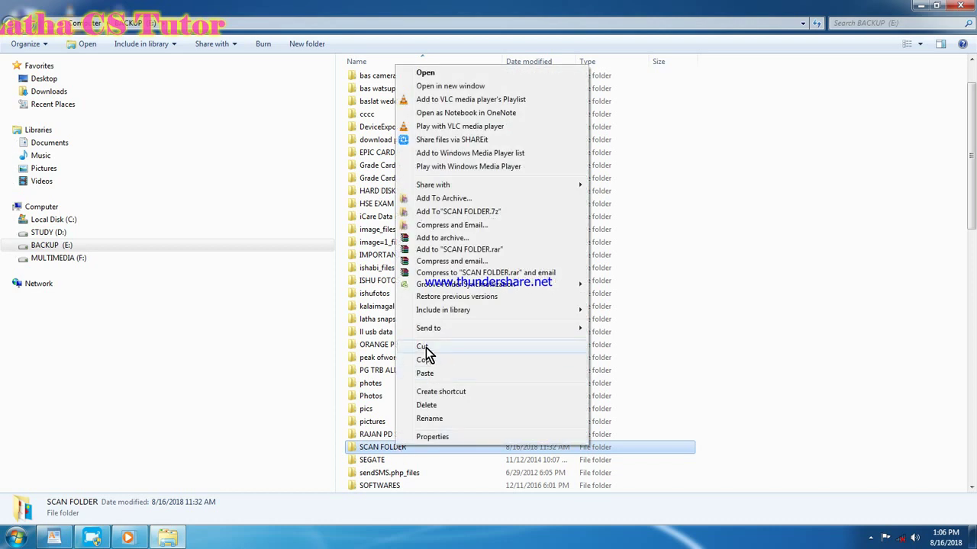
right_click(42, 258)
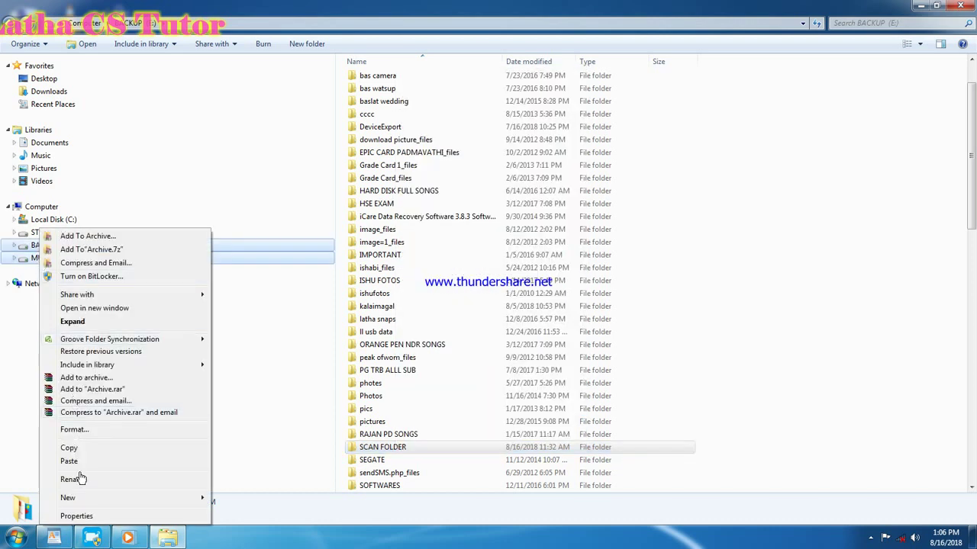
click(236, 381)
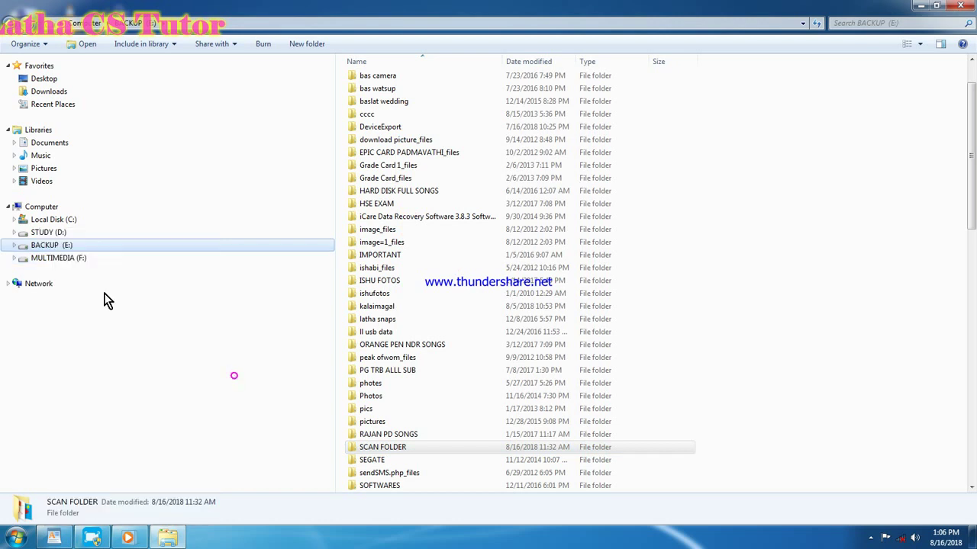
Copy SCAN FOLDER from the BACKUP (E:) drive directly onto the MULTIMEDIA (F:) drive in the folder tree
right_click(406, 447)
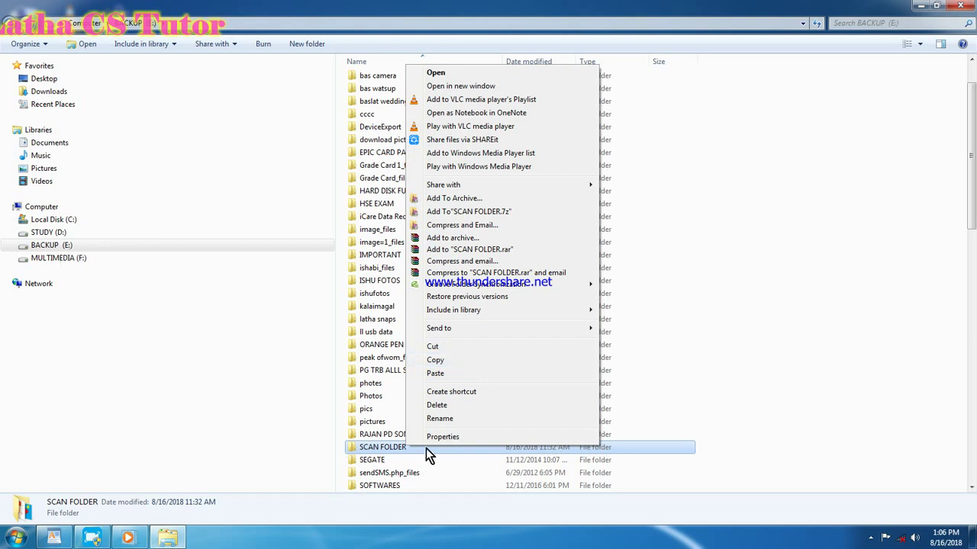
click(381, 448)
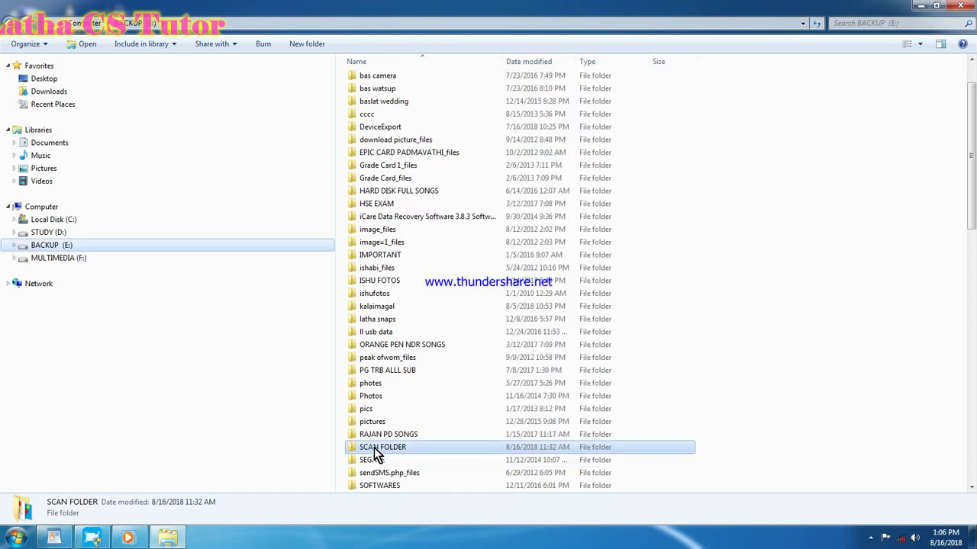
drag(374, 448, 111, 90)
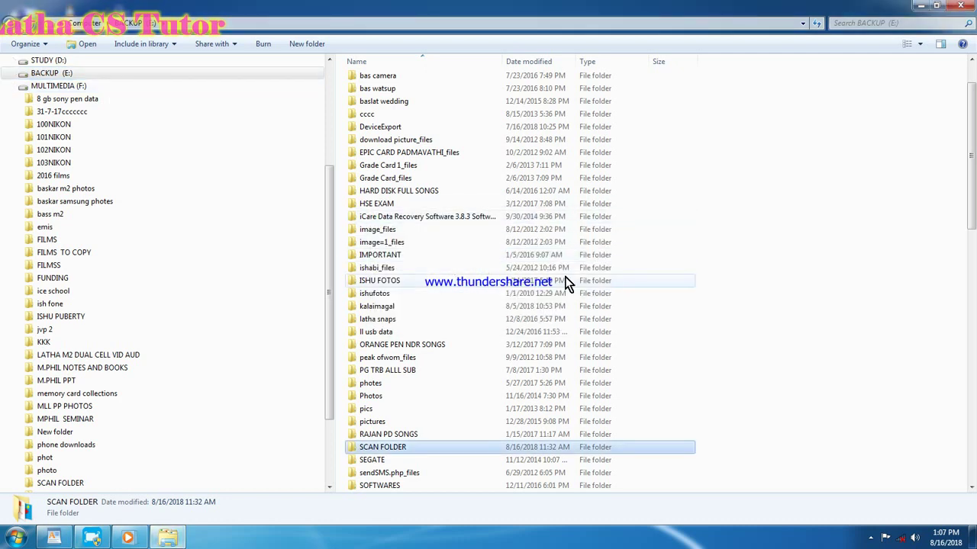
Compare the contents of the copied SCAN FOLDER on MULTIMEDIA (F:) with those of the original on BACKUP (E:)
click(70, 486)
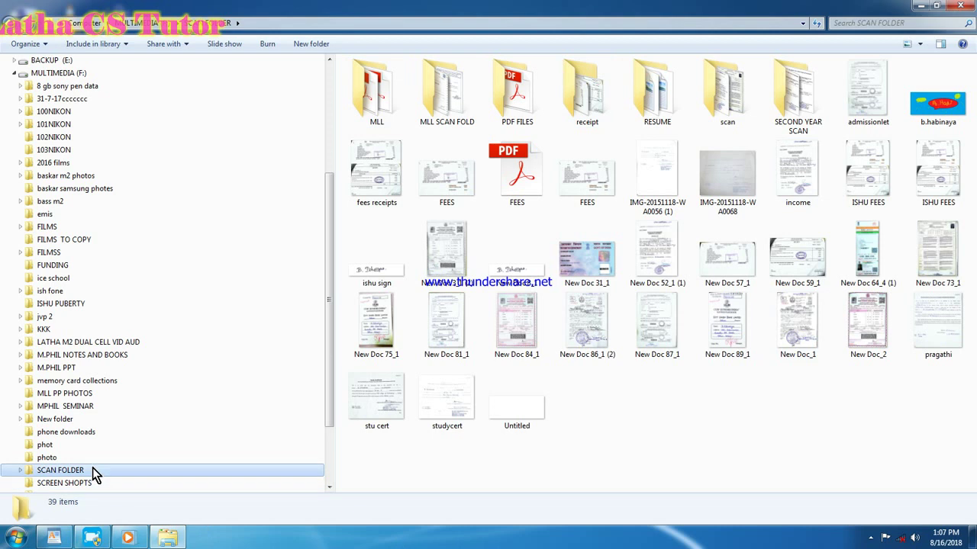
click(73, 61)
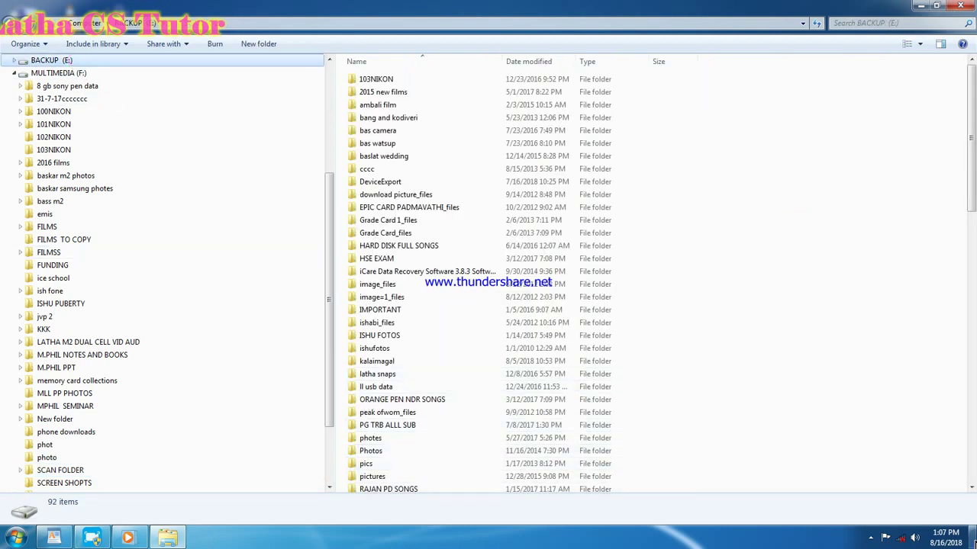
click(971, 491)
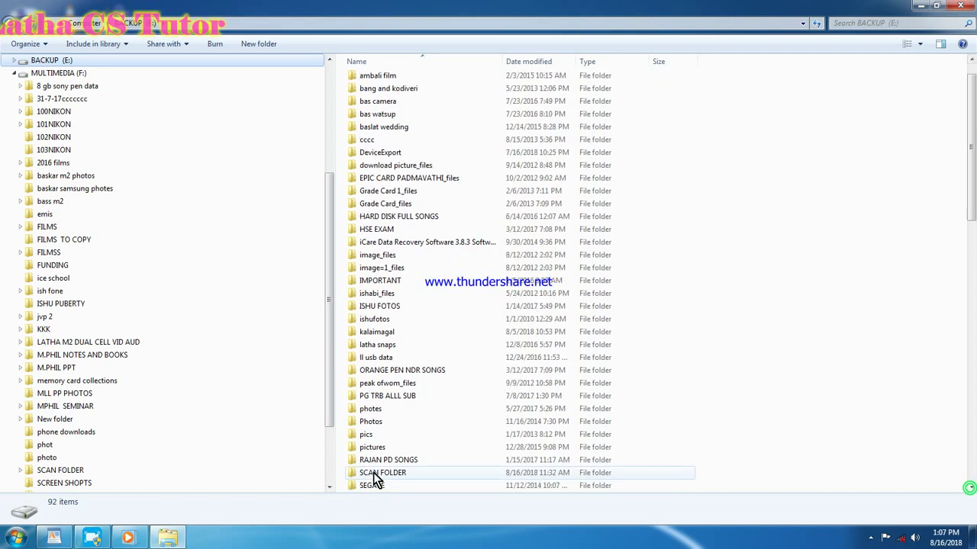
double_click(373, 472)
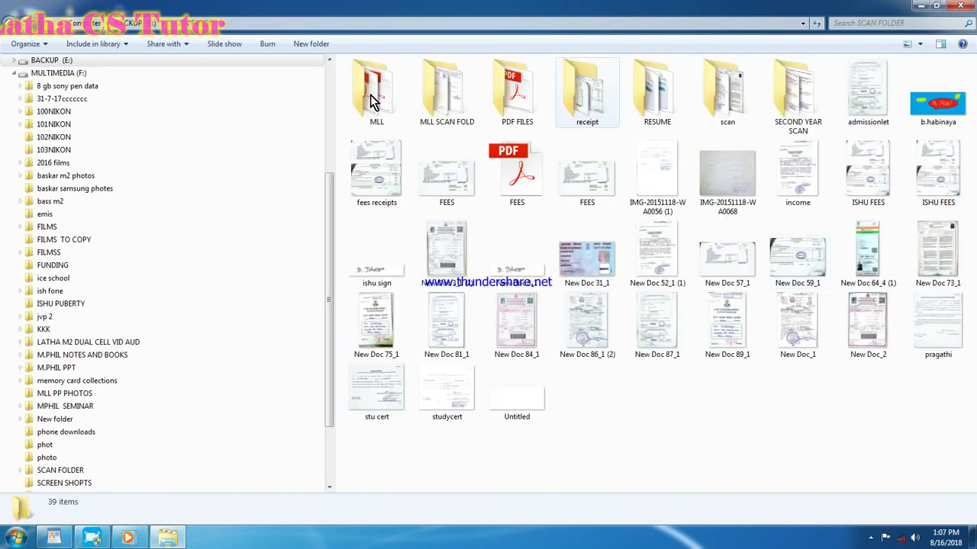
Return to the BACKUP (E:) drive listing and cancel the unintended copy from MULTIMEDIA (F:) to BACKUP (E:)
click(11, 23)
click(29, 23)
click(11, 23)
drag(294, 243, 347, 141)
scroll(122, 183, up, 5)
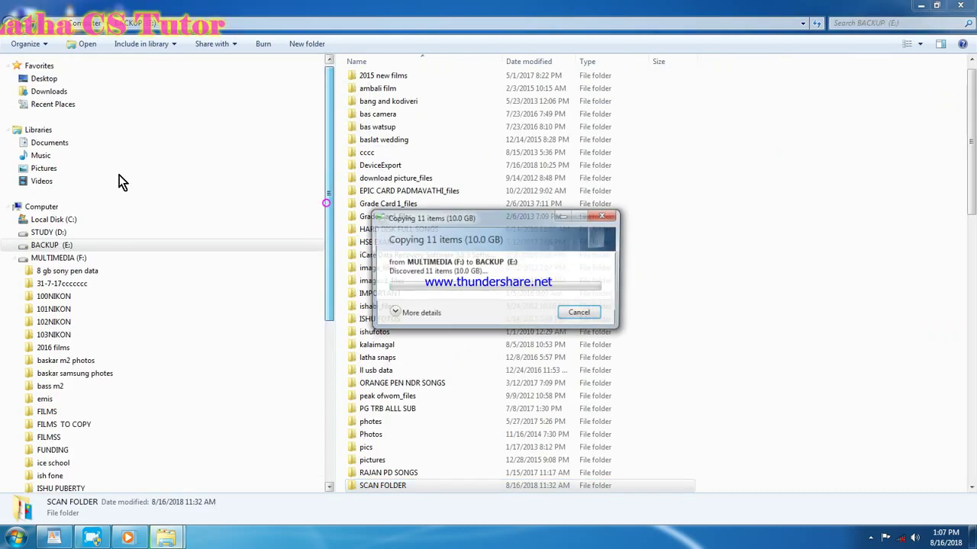
click(580, 313)
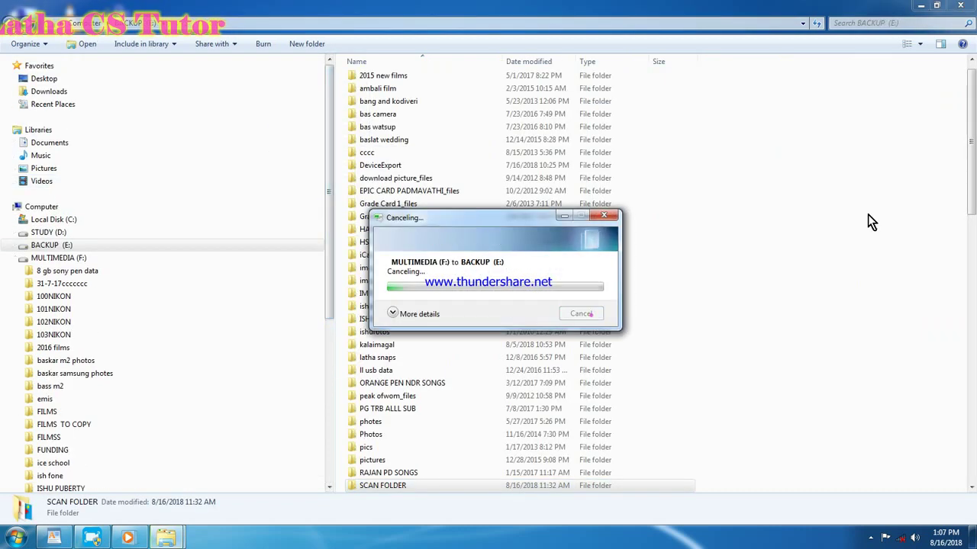
Open the STUDY (D:) drive and cut the best songs folder
click(58, 232)
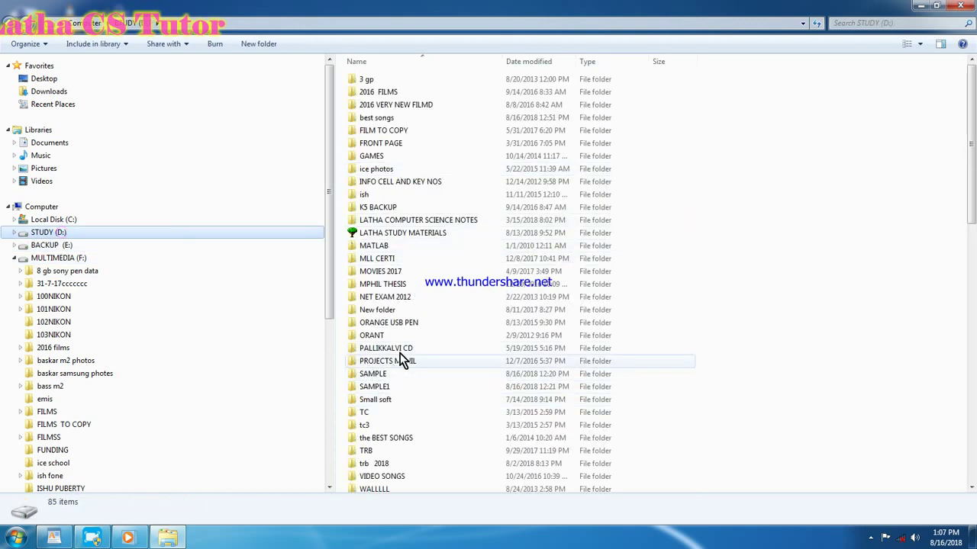
right_click(396, 116)
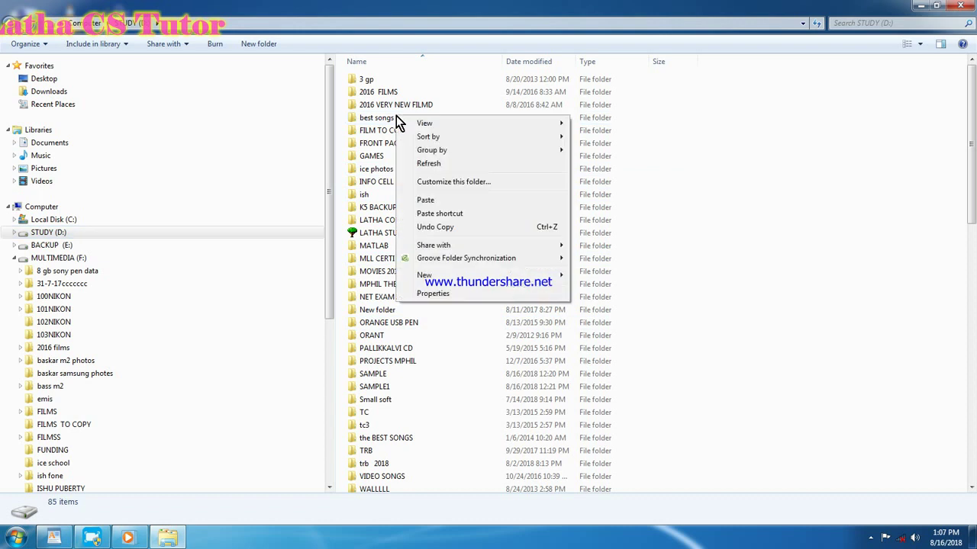
key(Escape)
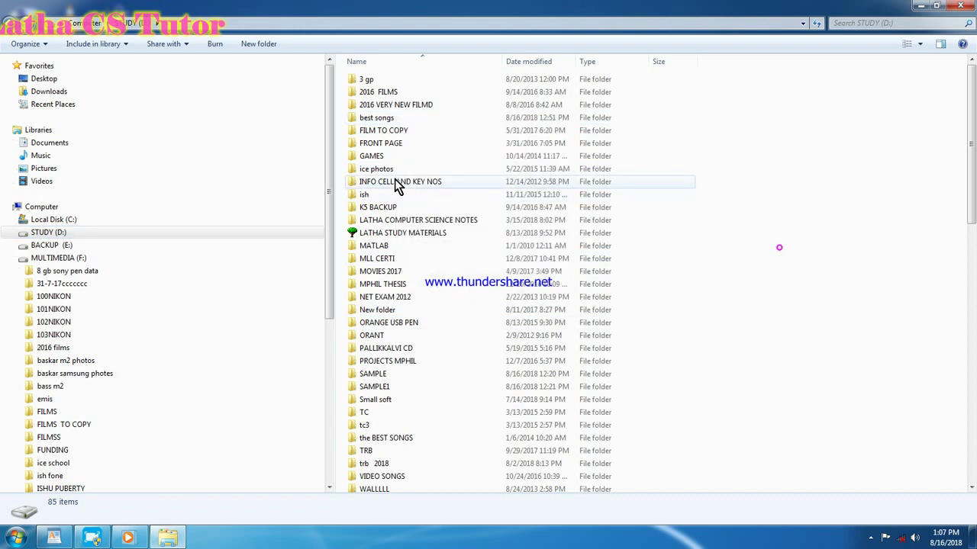
click(378, 119)
right_click(378, 119)
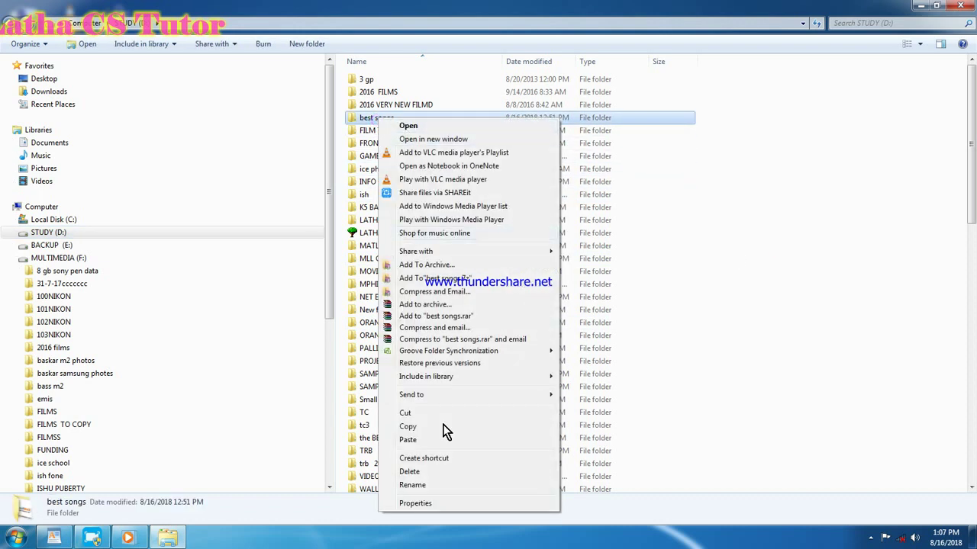
click(420, 413)
Paste the best songs folder into the MULTIMEDIA (F:) drive and cancel the move while it is in progress
click(48, 258)
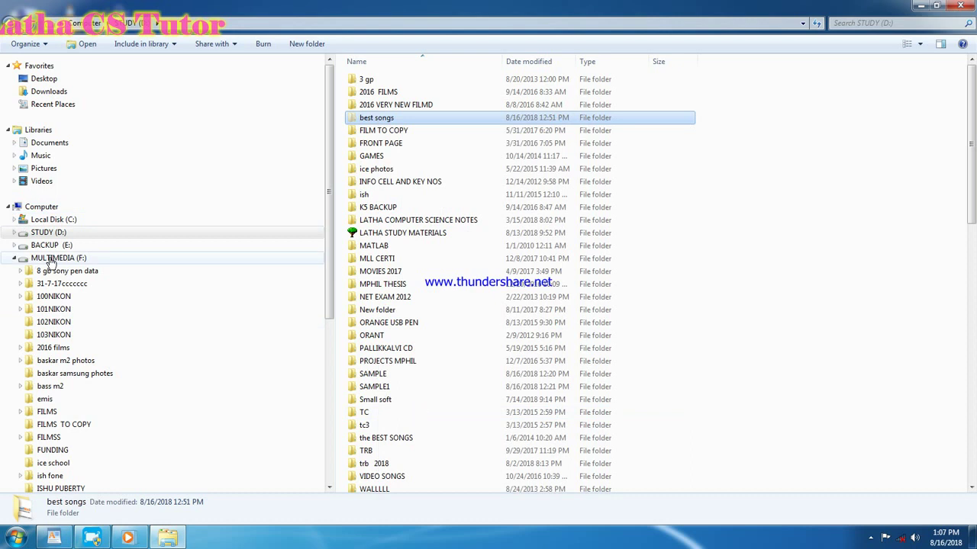
right_click(793, 177)
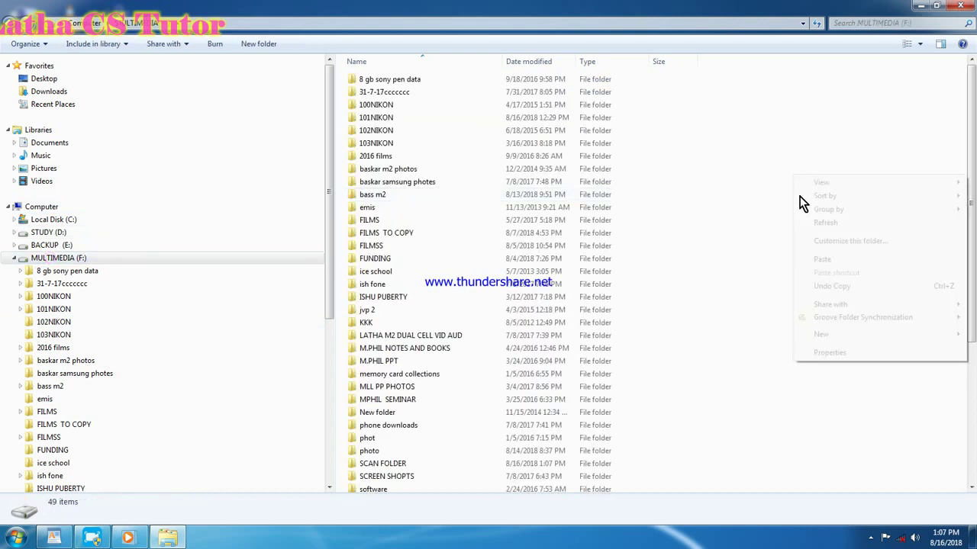
click(824, 259)
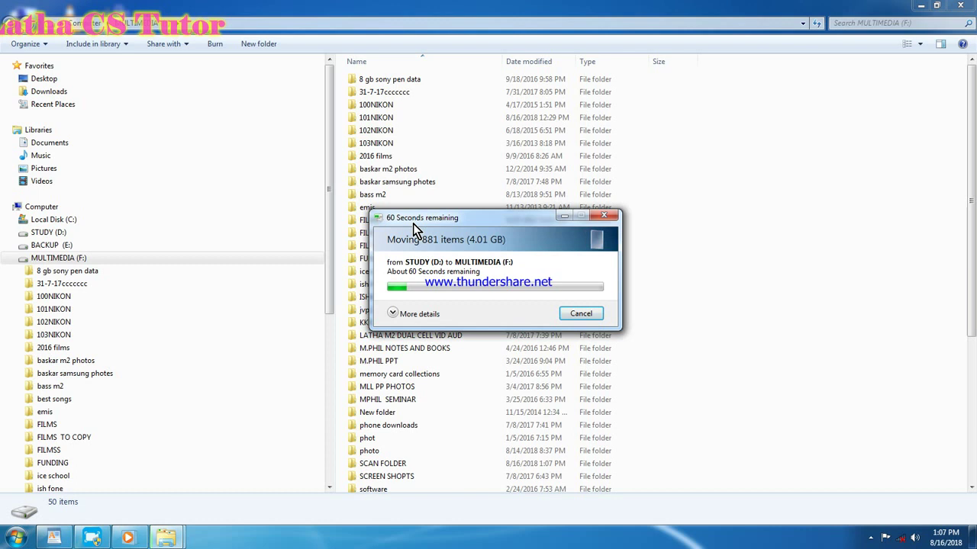
click(582, 313)
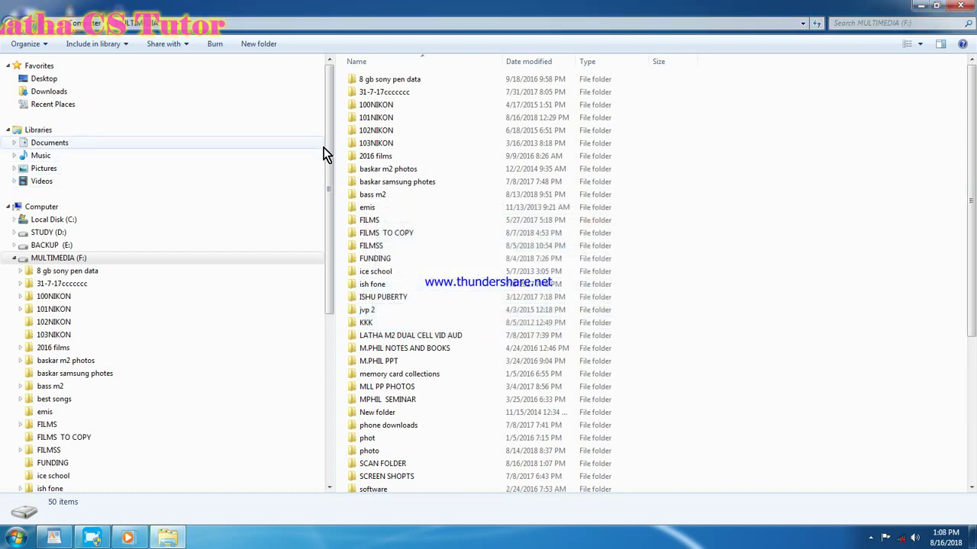
Minimize the MULTIMEDIA (F:) window and refresh the desktop
click(918, 8)
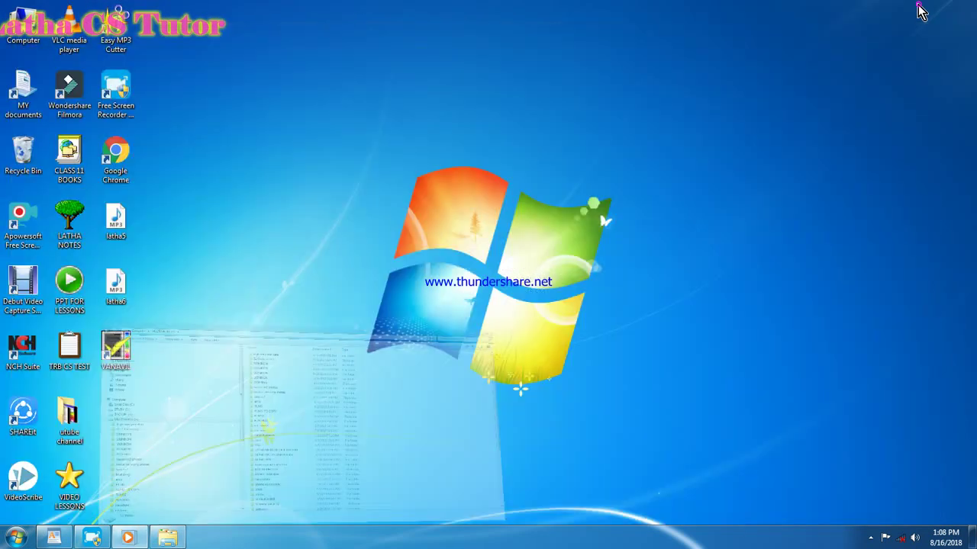
right_click(342, 131)
click(372, 164)
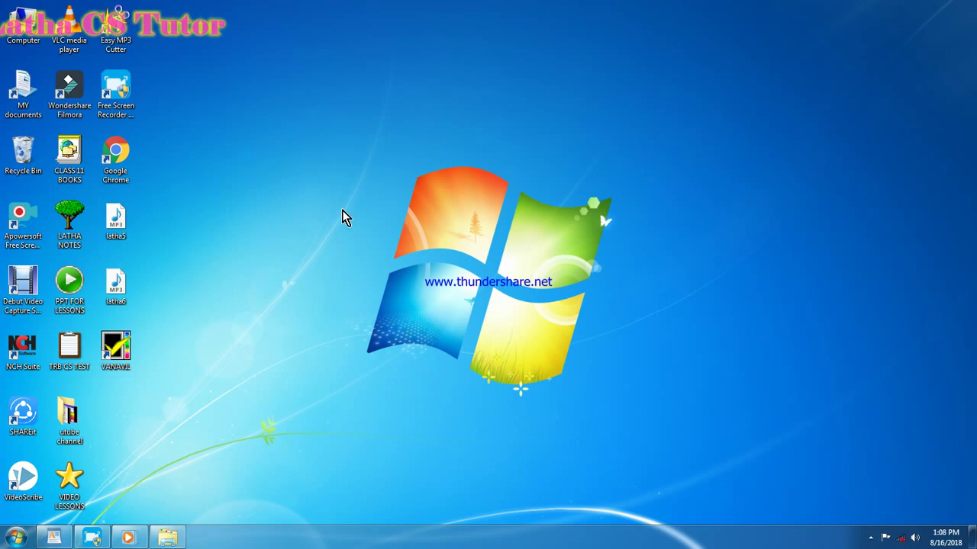
Open STUDY (D:) from Computer and send the MLL CERTI folder to Documents, merging it with the existing folder of that name
double_click(23, 22)
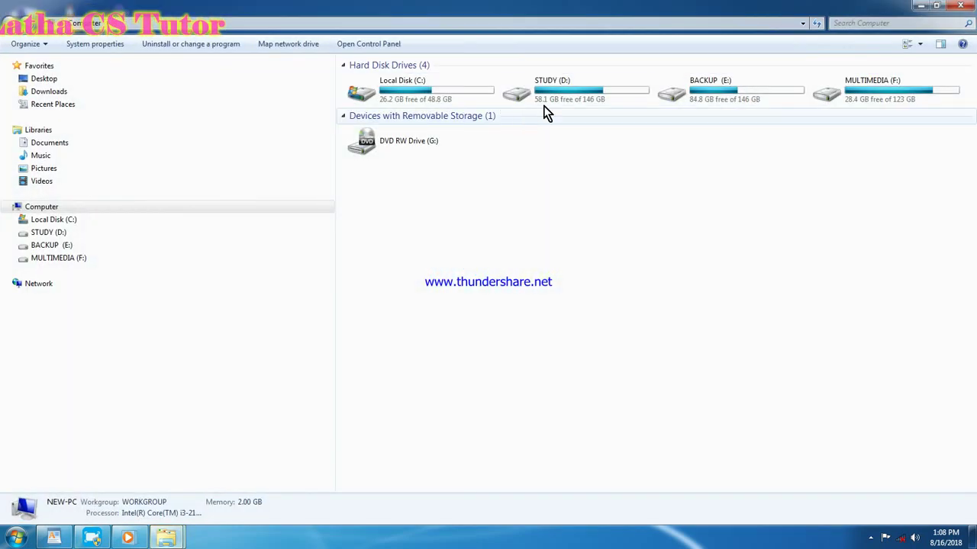
click(582, 86)
double_click(582, 86)
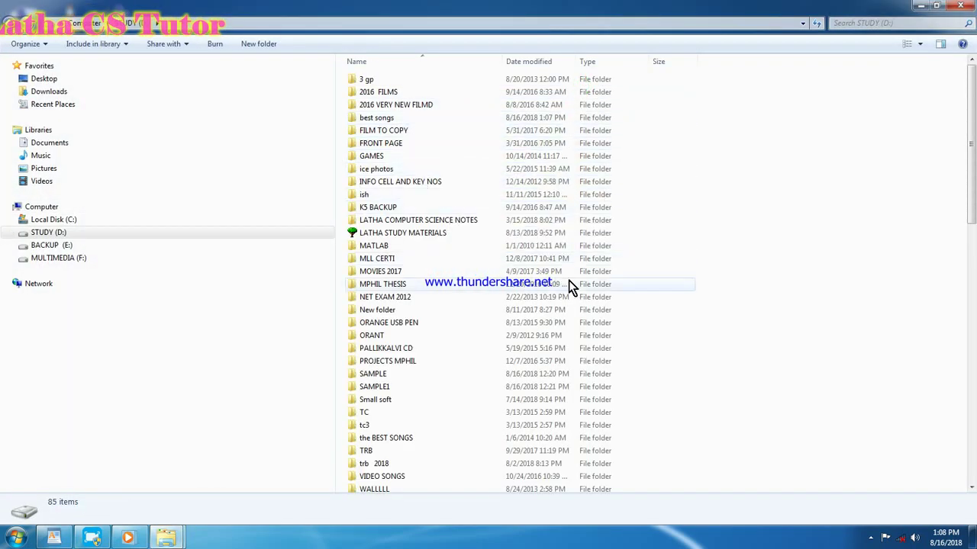
click(402, 259)
right_click(402, 259)
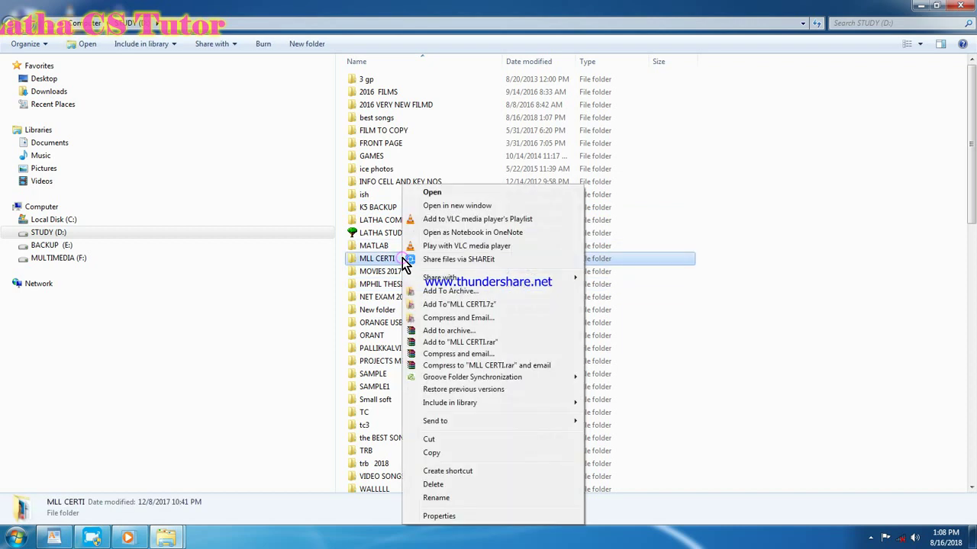
click(468, 421)
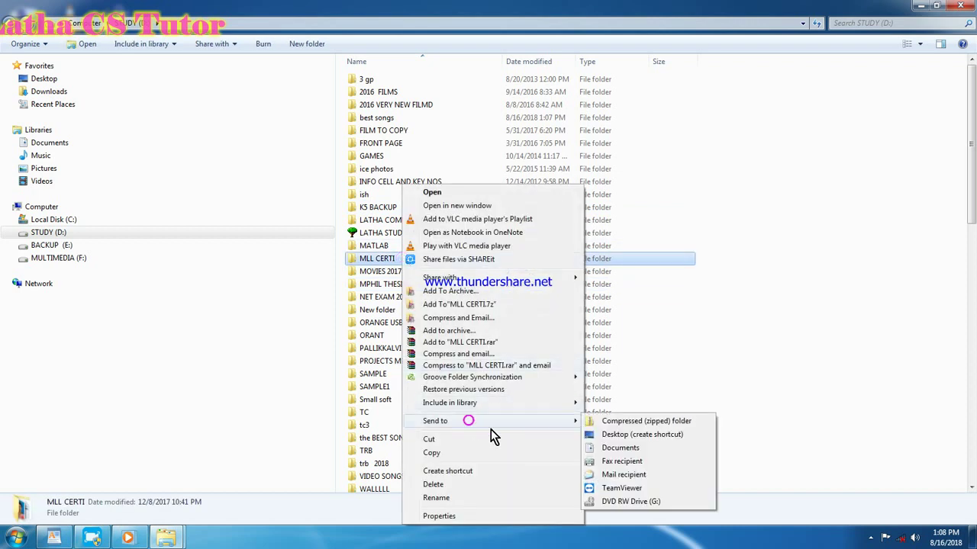
click(615, 448)
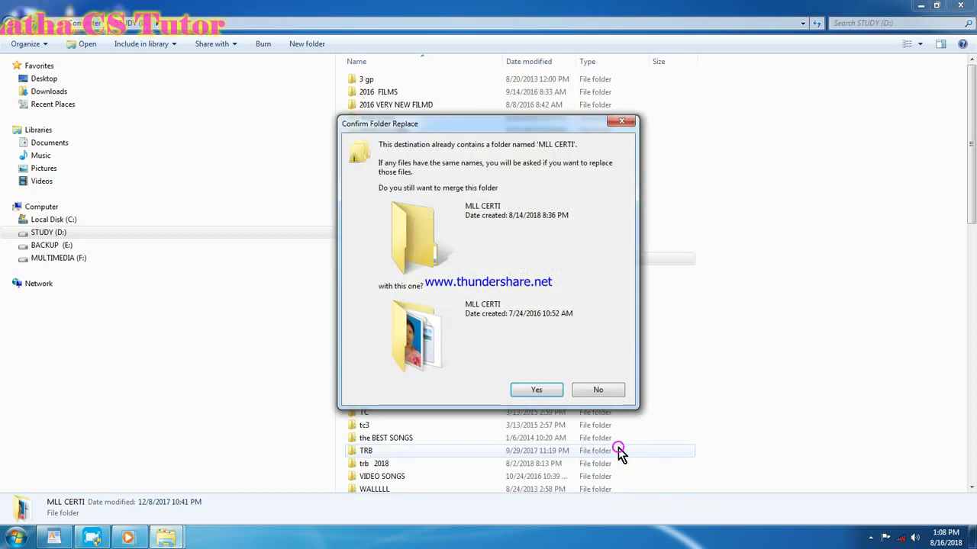
click(537, 392)
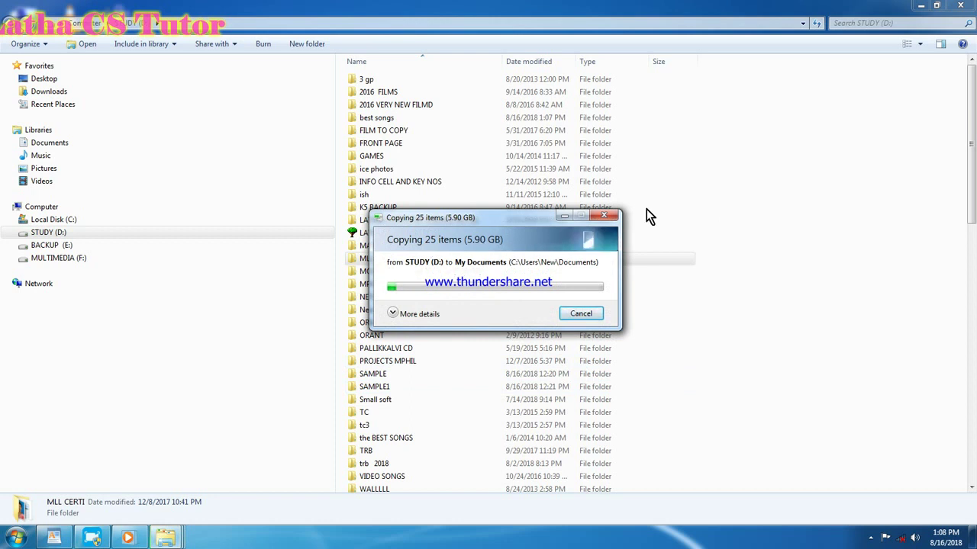
Minimize the copy progress window and review the Send to destinations for MLL CERTI and the open Explorer windows
click(565, 216)
right_click(385, 261)
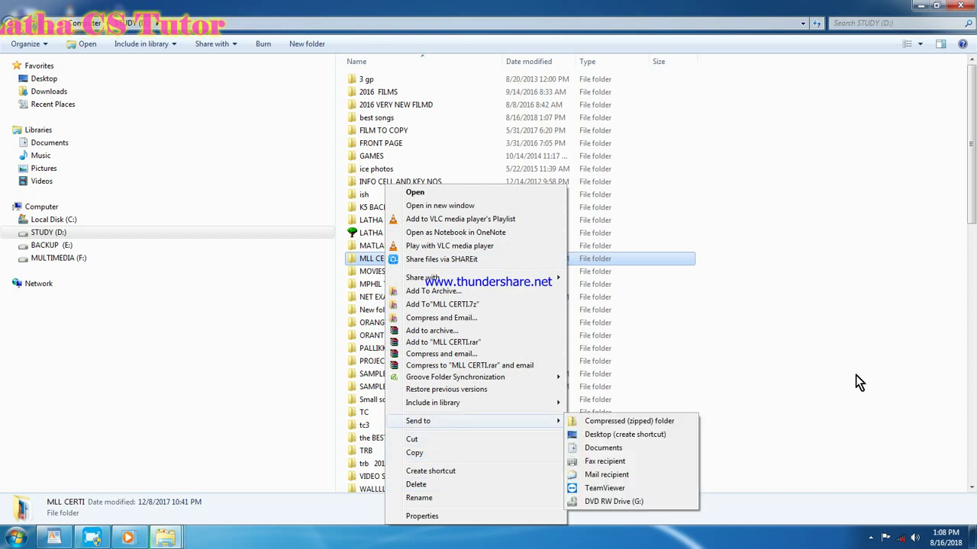
click(856, 374)
mouse_move(179, 540)
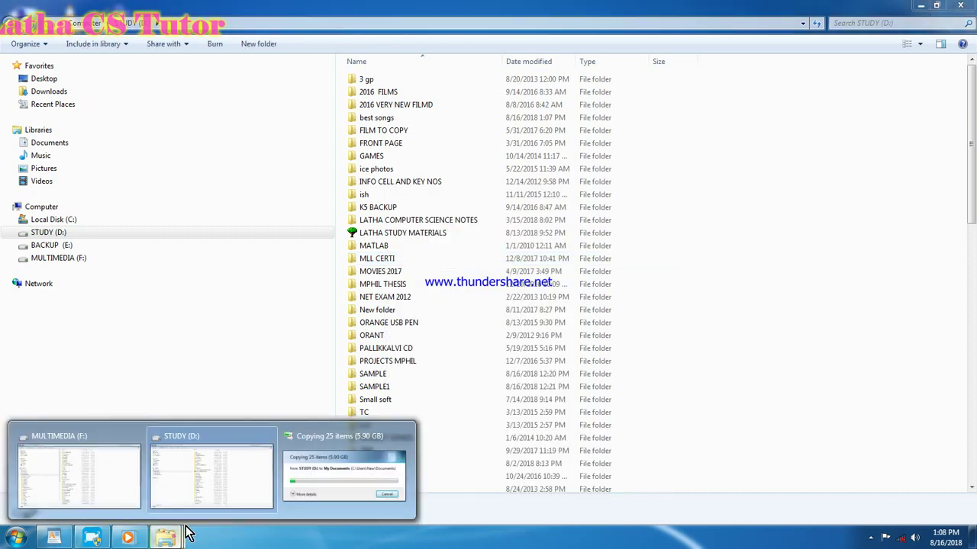
Cancel the running copy of the MLL CERTI folder to Documents
click(355, 496)
click(583, 314)
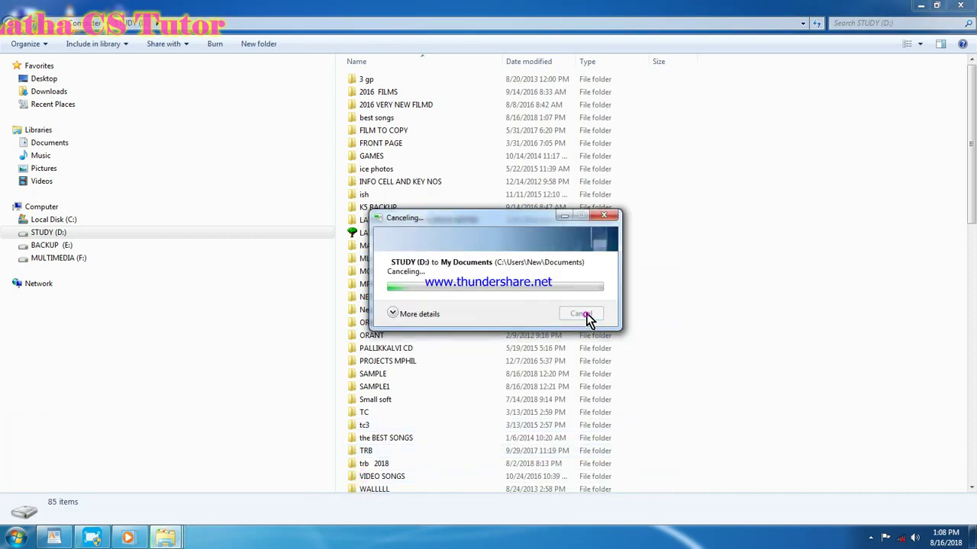
Try to send the TC folder to Documents, merging with the existing folder and skipping the conflicting files, and cancel at the BIN folder
right_click(371, 410)
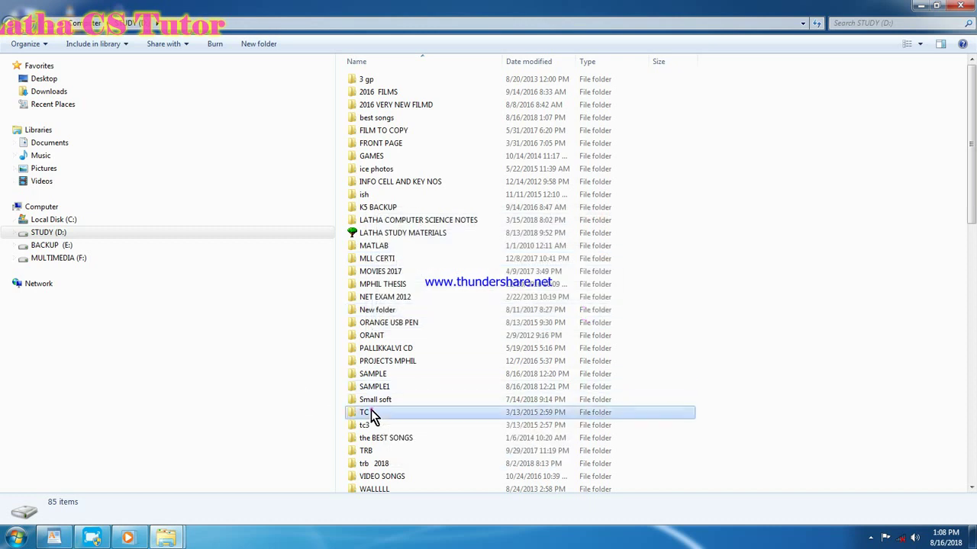
mouse_move(427, 304)
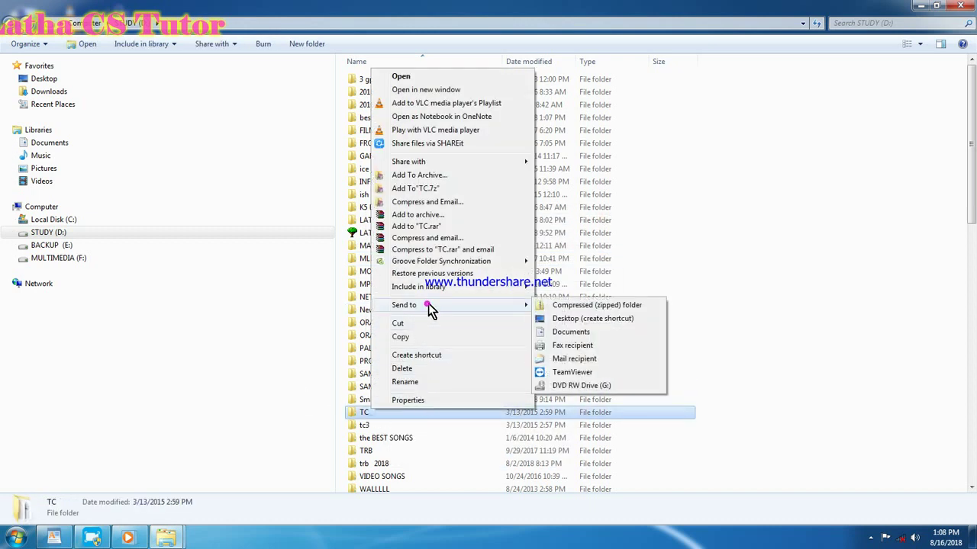
click(574, 336)
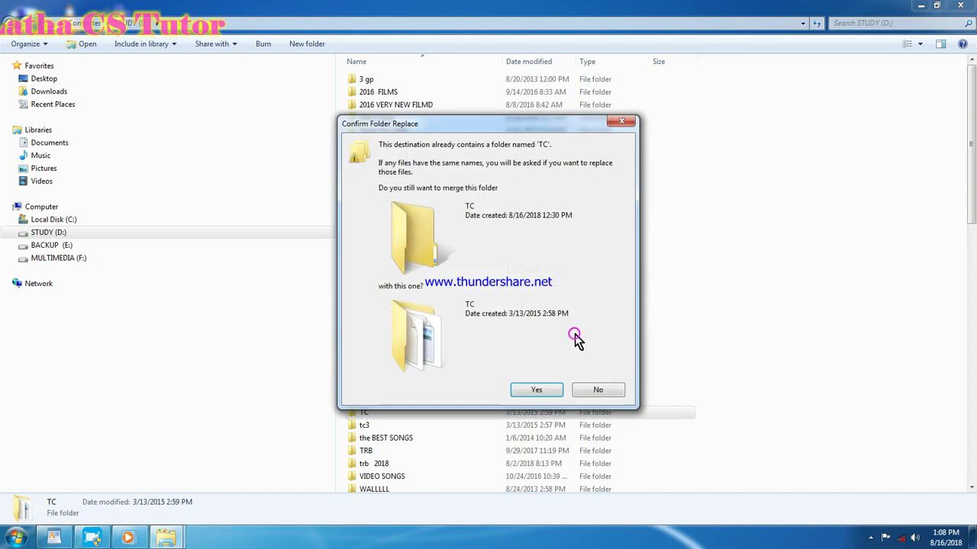
click(545, 392)
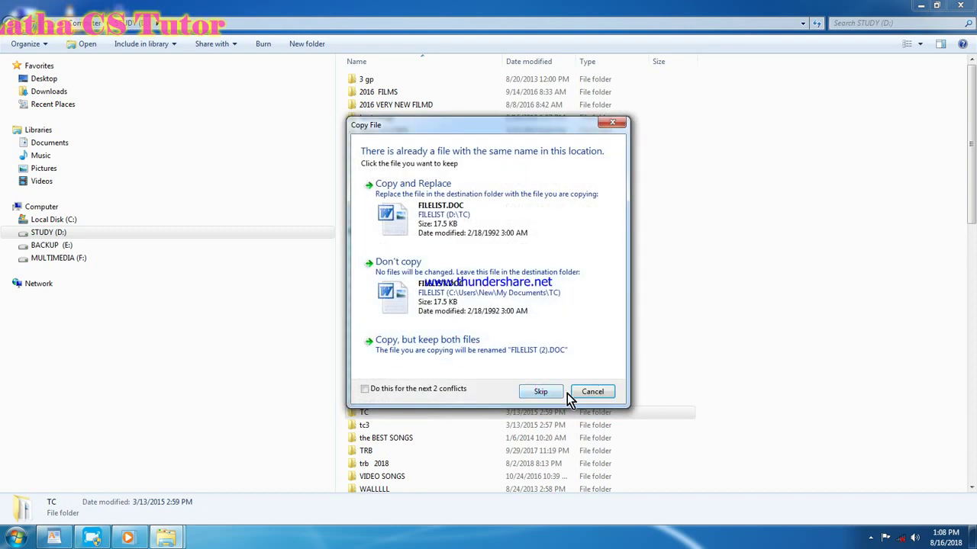
click(532, 394)
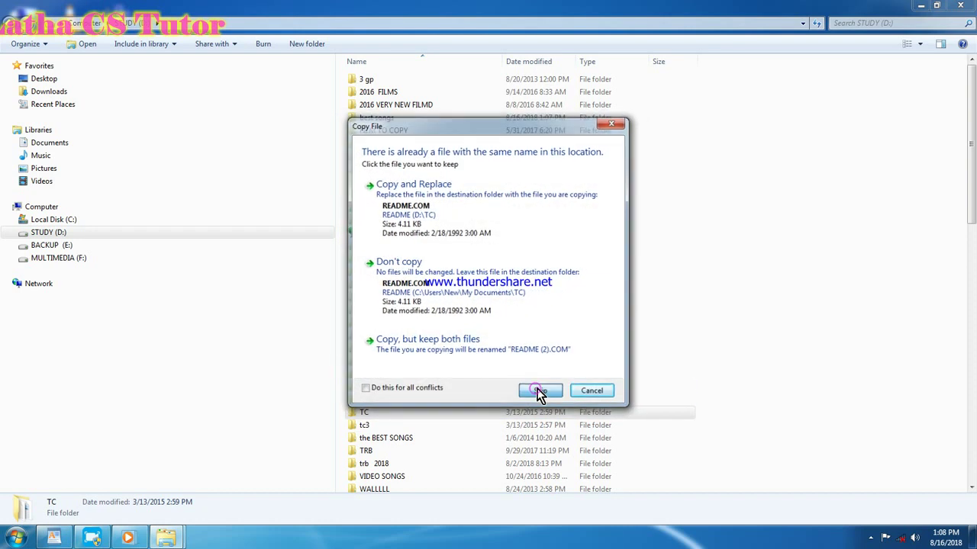
click(538, 389)
click(543, 385)
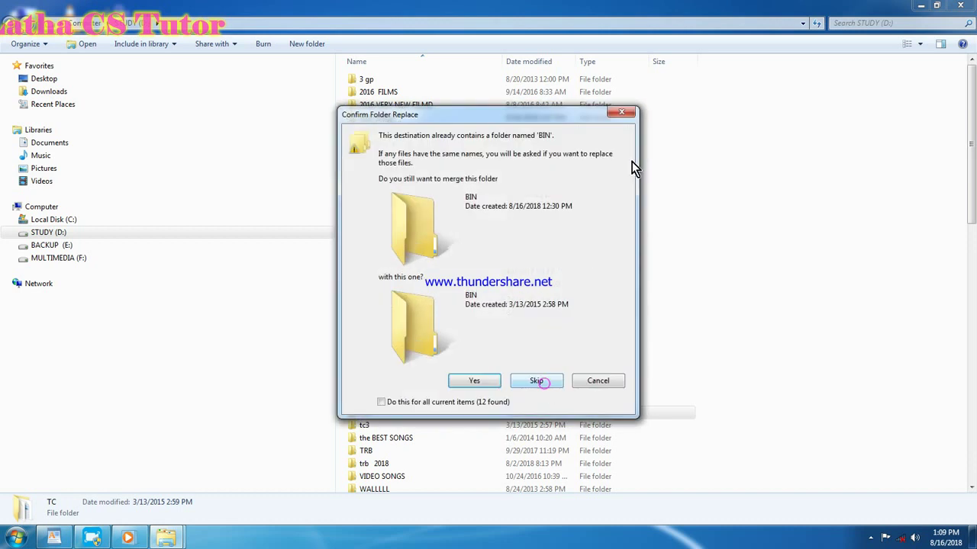
click(619, 116)
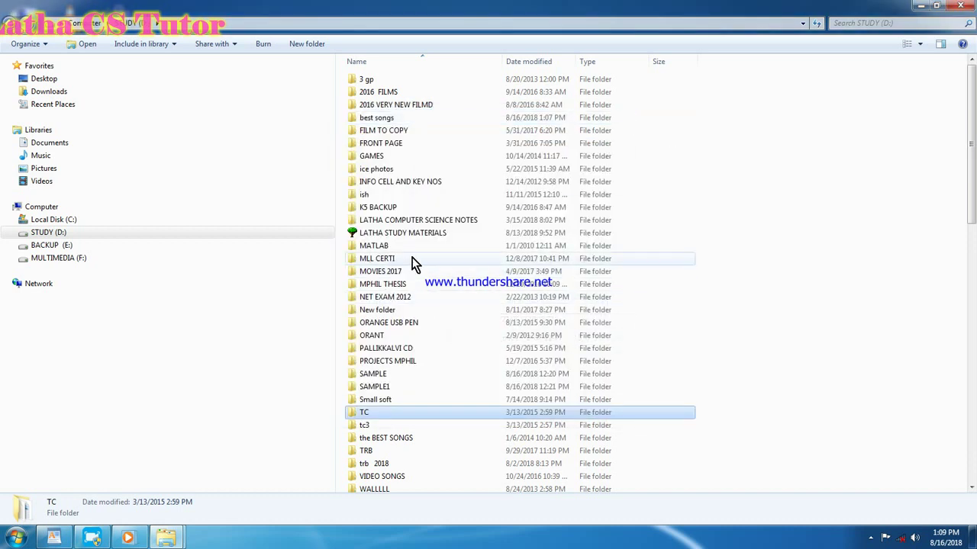
Send the SAMPLE folder to Documents and minimize the STUDY (D:) window
right_click(373, 374)
mouse_move(435, 269)
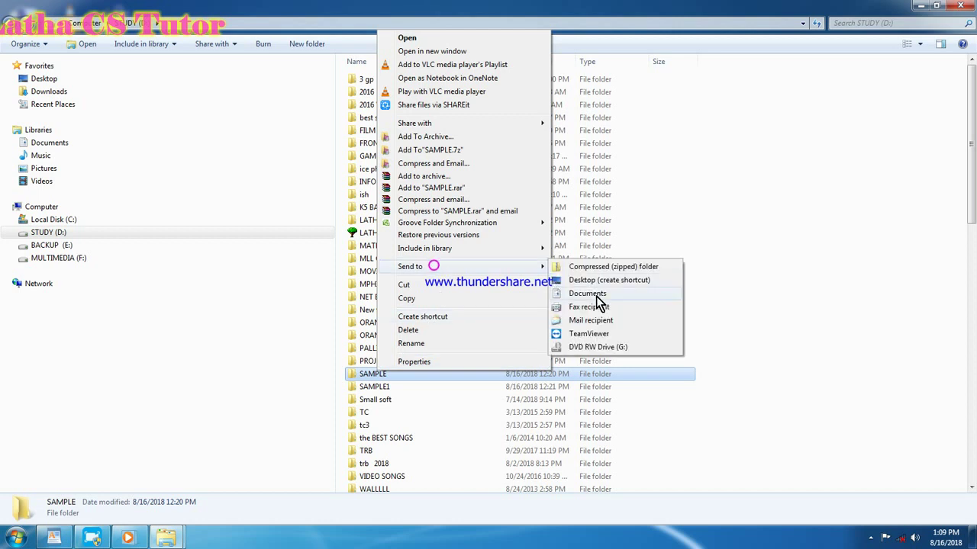
click(596, 297)
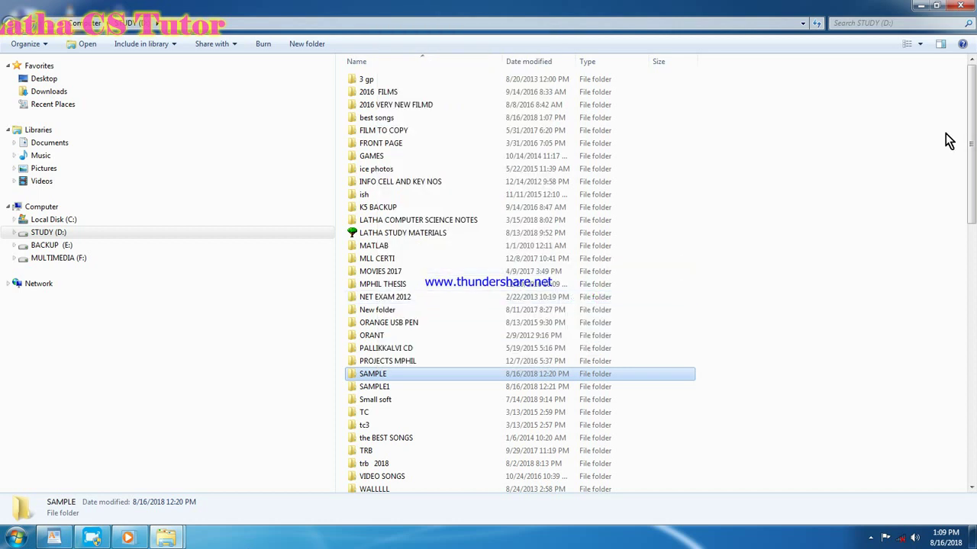
click(921, 9)
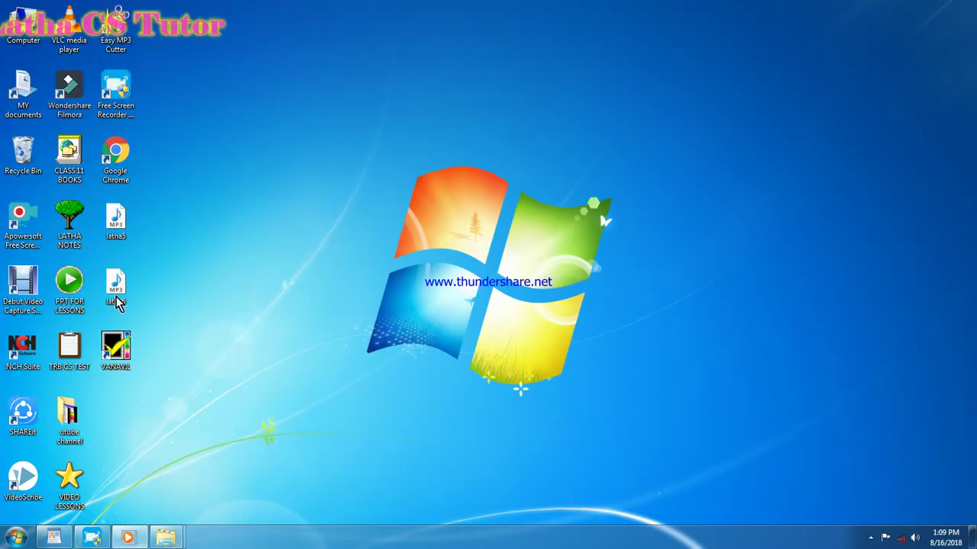
Move the upper of the two MP3 files on the desktop to the Recycle Bin
click(120, 223)
key(Delete)
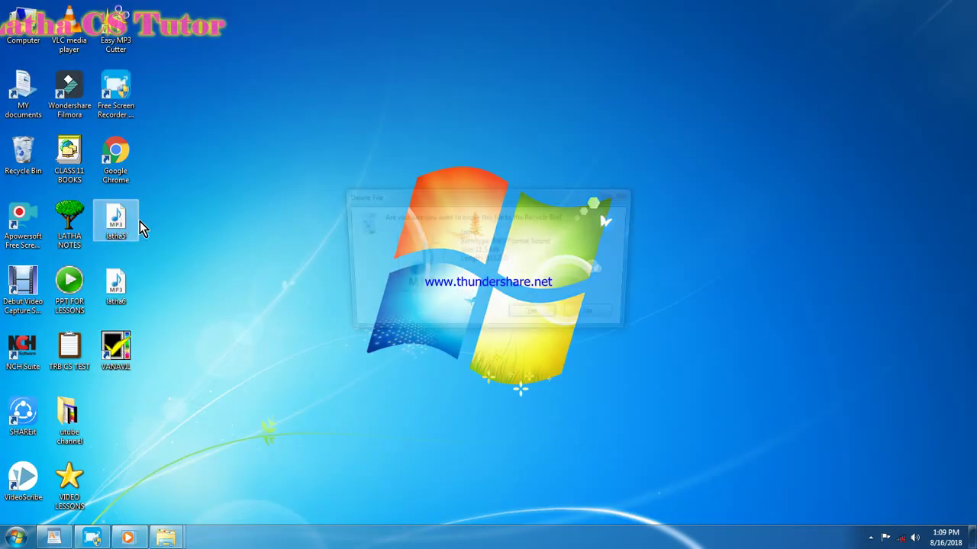
click(528, 320)
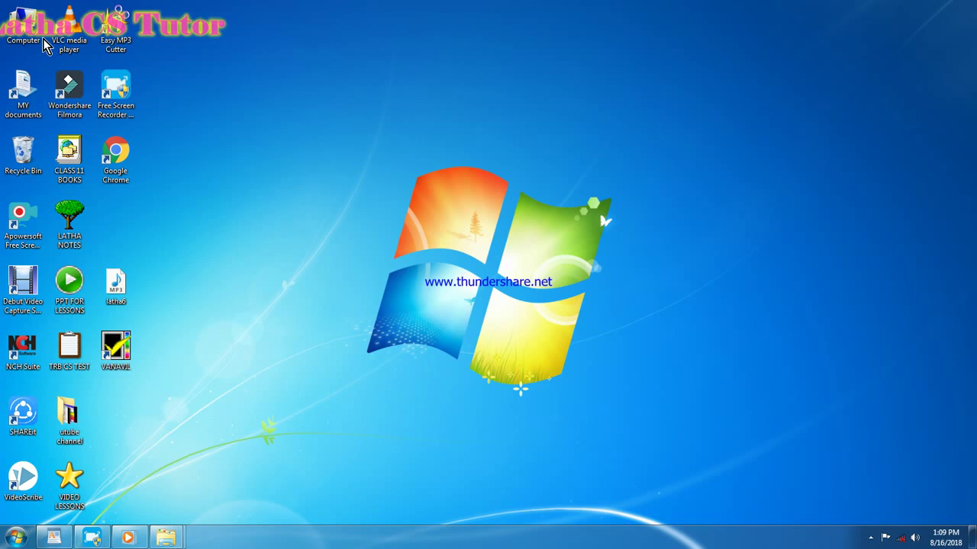
Delete the Google Chrome shortcut from the desktop, sending it to the Recycle Bin
click(115, 90)
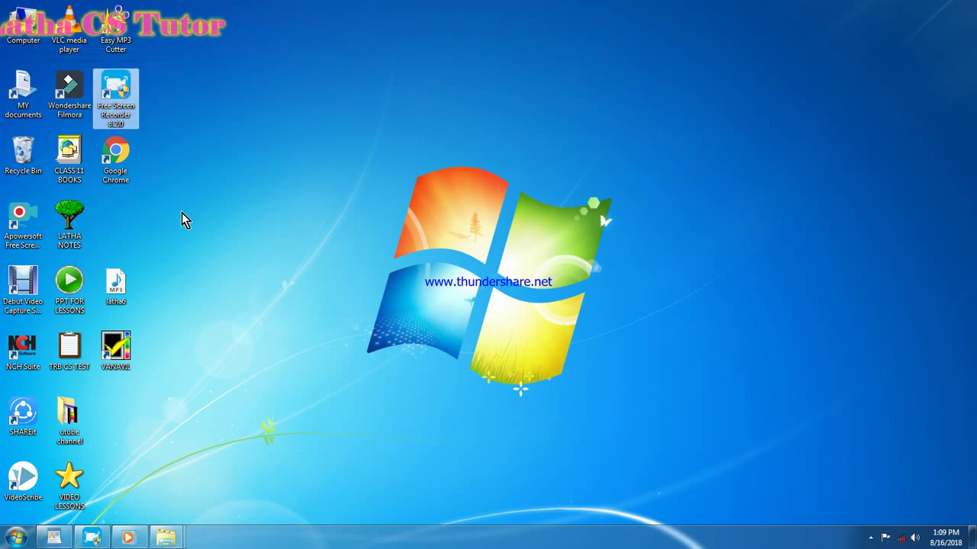
click(120, 162)
key(Delete)
click(519, 319)
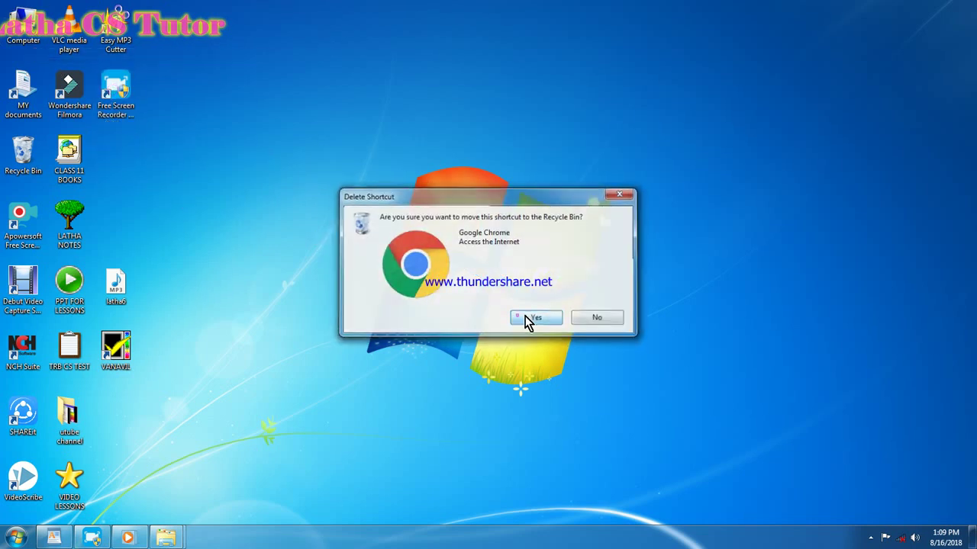
Open the Recycle Bin and restore the Google Chrome shortcut
double_click(25, 153)
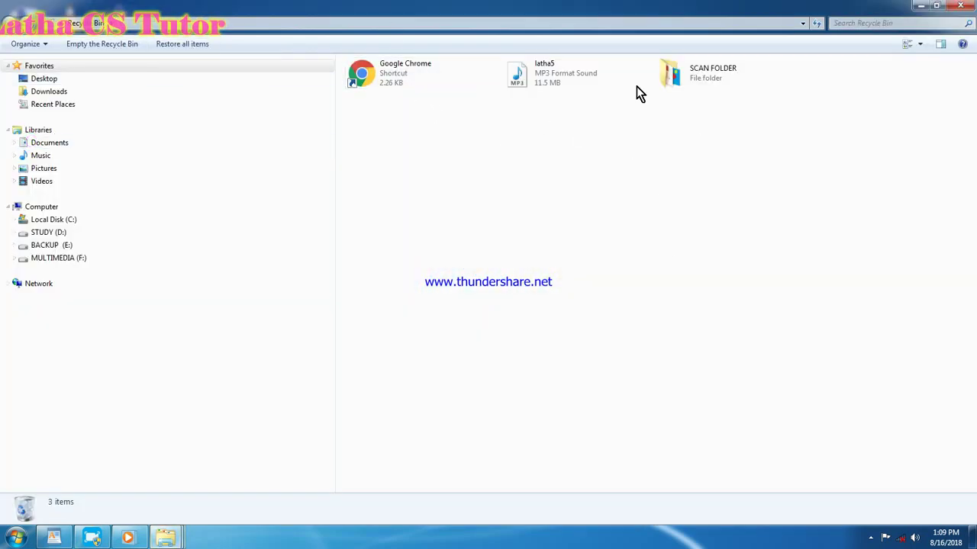
right_click(399, 71)
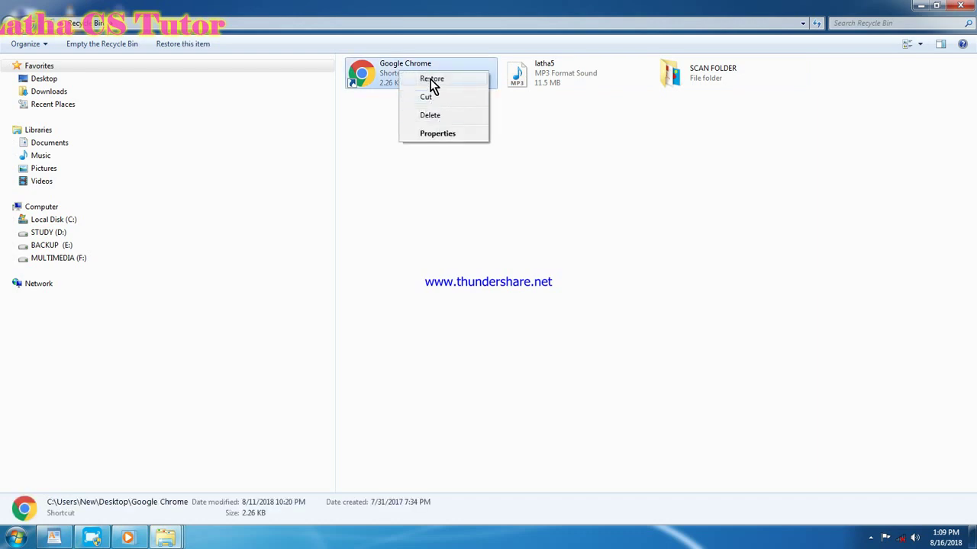
click(432, 79)
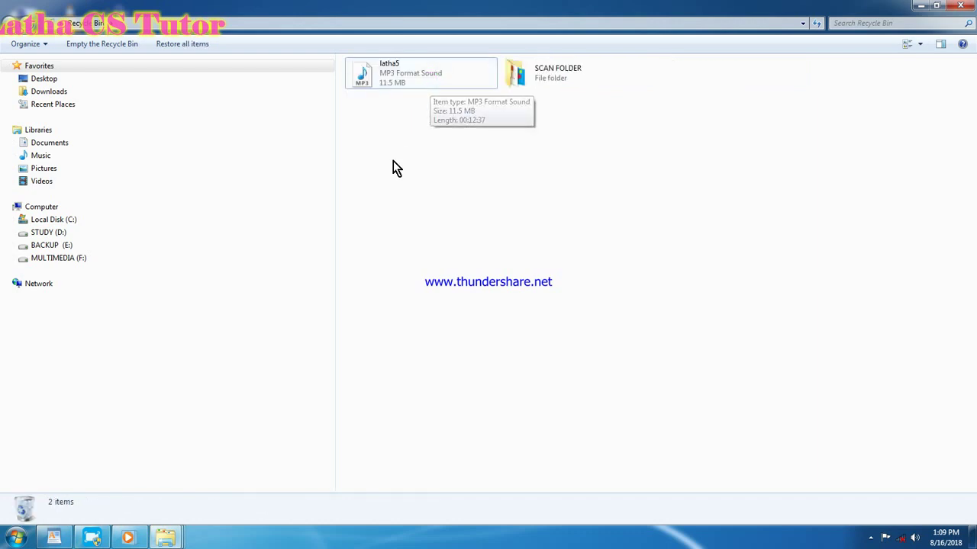
Try to restore SCAN FOLDER by merging it with the existing folder, skip all file conflicts, and cancel the remaining folder merges
right_click(551, 78)
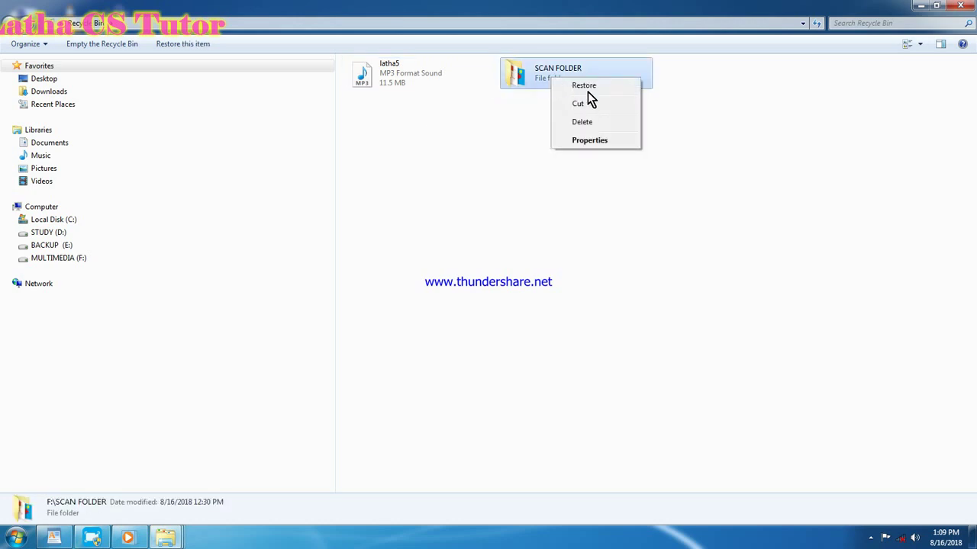
click(589, 87)
click(528, 390)
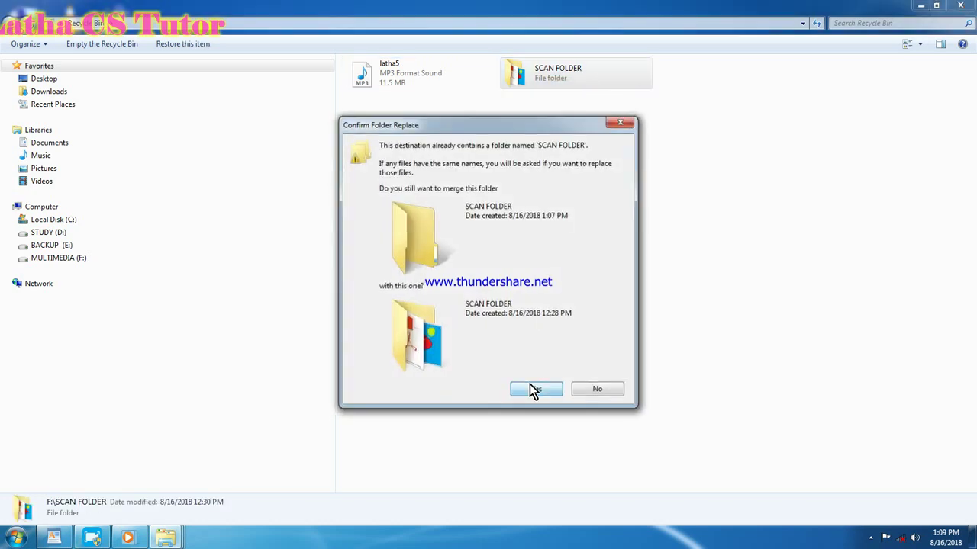
click(542, 387)
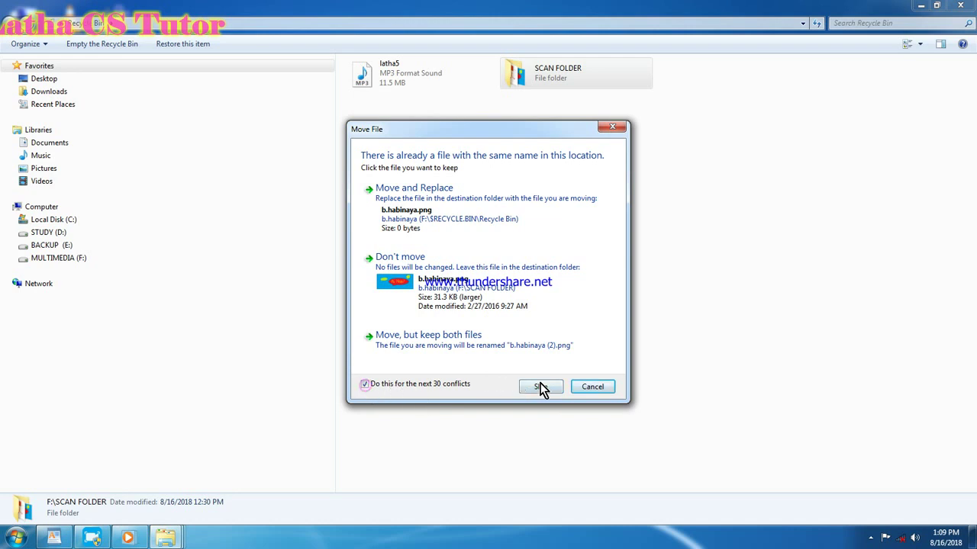
click(540, 386)
click(474, 374)
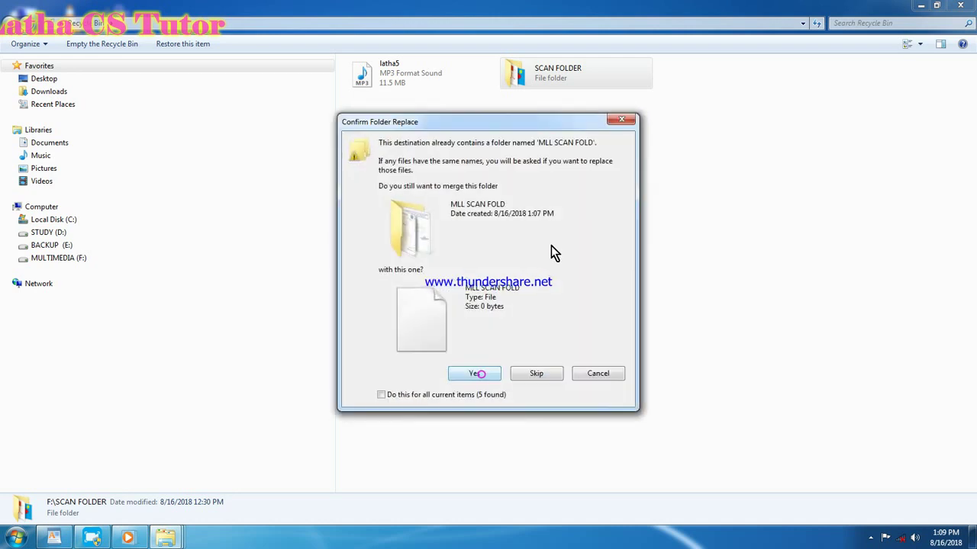
click(618, 121)
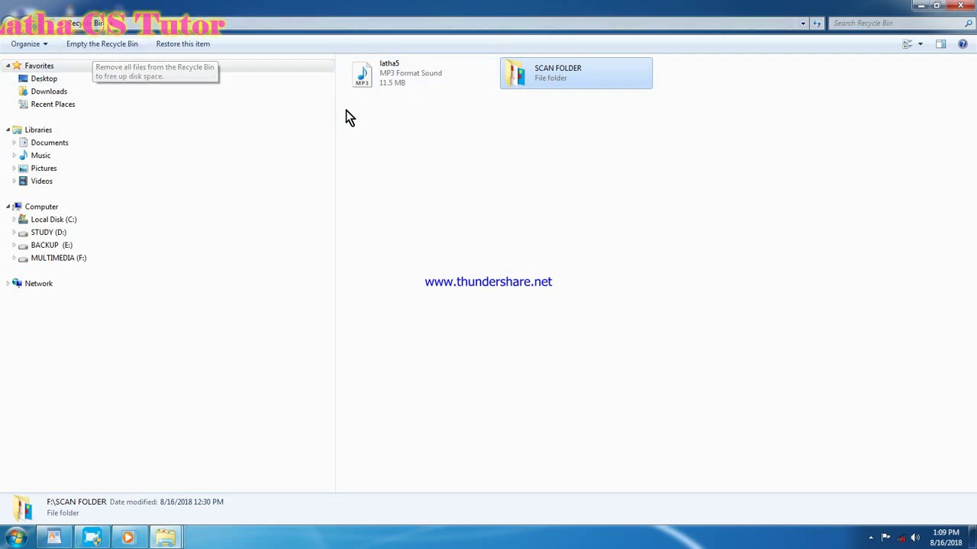
Restore the deleted MP3 file to the desktop and close the Recycle Bin
right_click(402, 80)
click(434, 88)
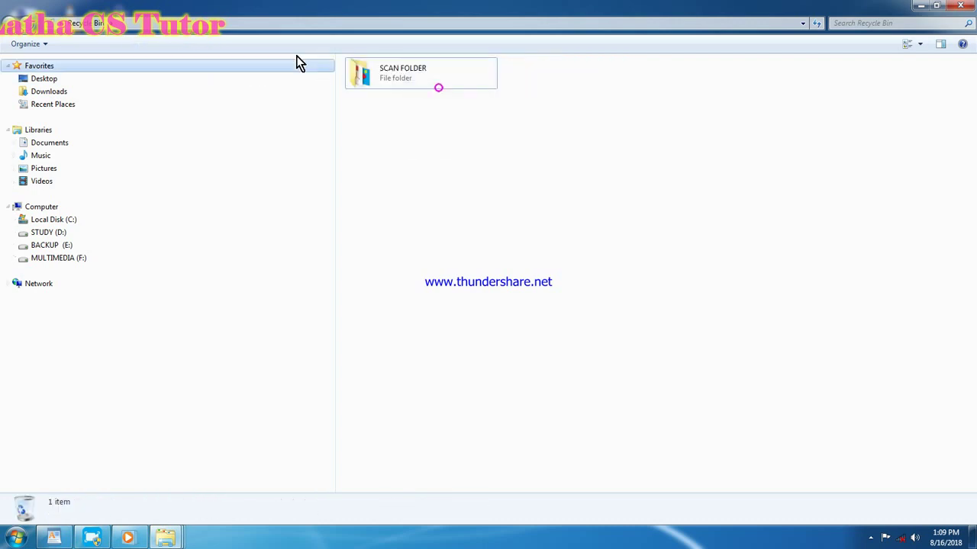
click(959, 6)
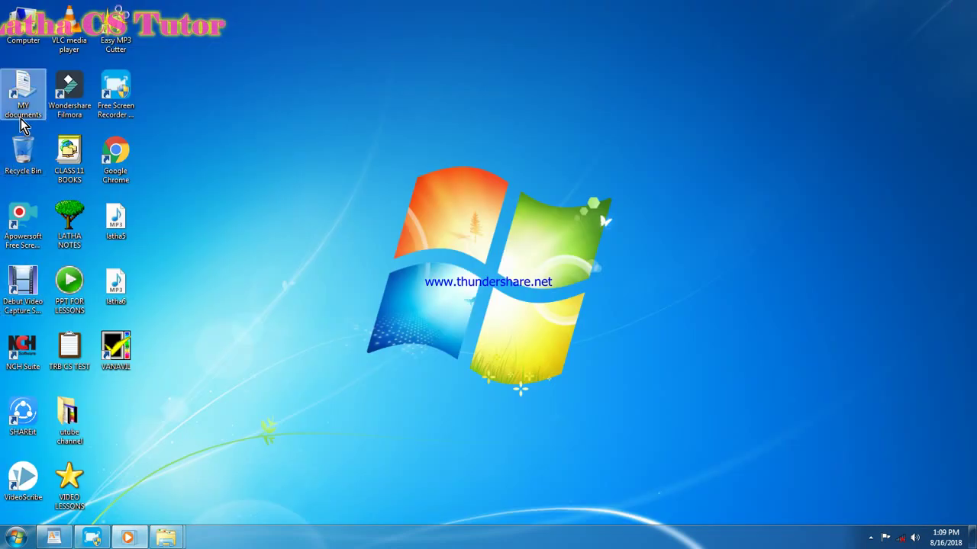
Check the Recycle Bin's contents twice, closing its window each time
double_click(21, 154)
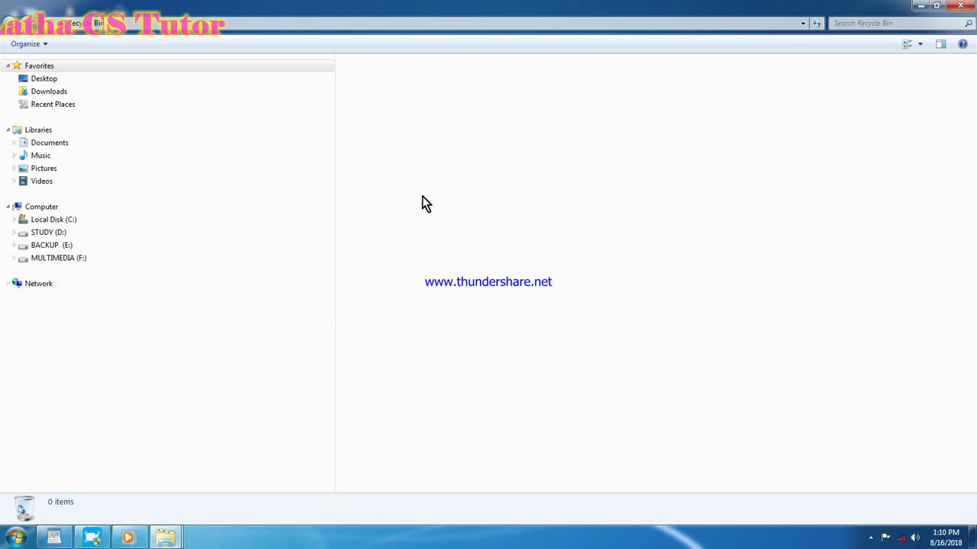
click(965, 6)
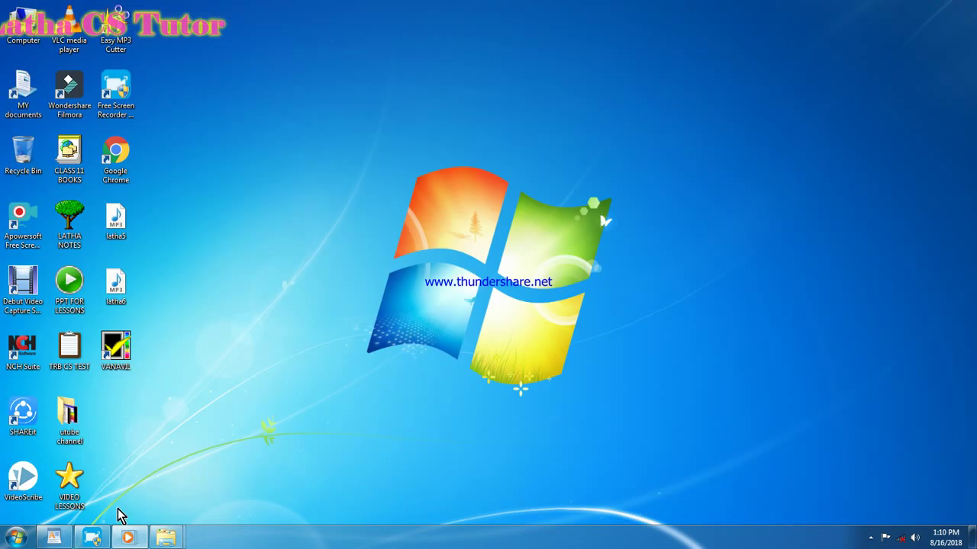
mouse_move(58, 542)
double_click(24, 156)
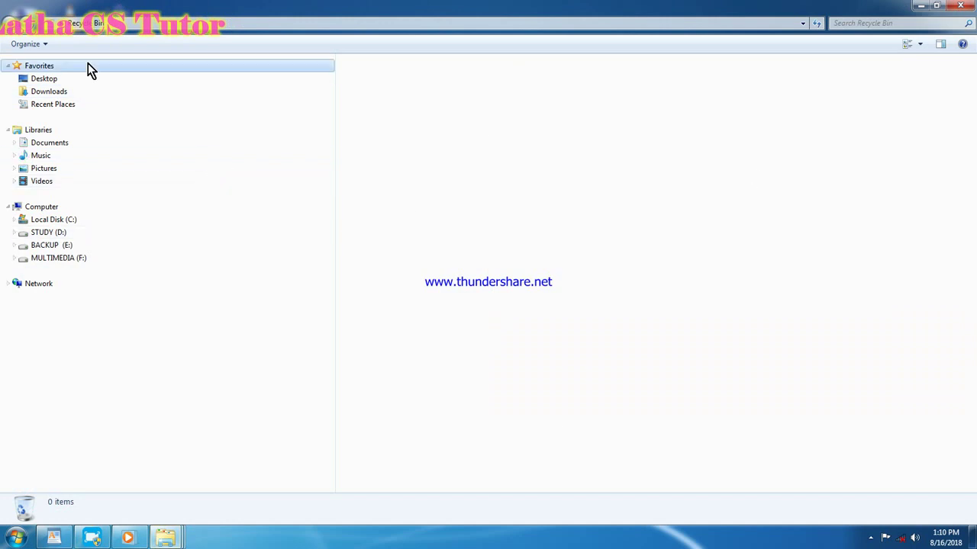
click(970, 7)
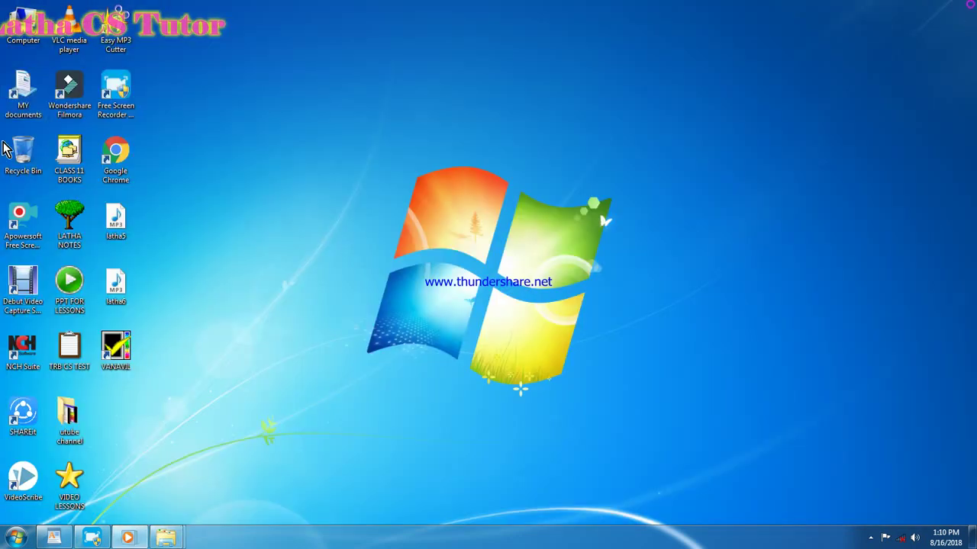
Switch to the WordPad document and add the line "THANK YOU" below "NEXT VIDEO"
click(50, 536)
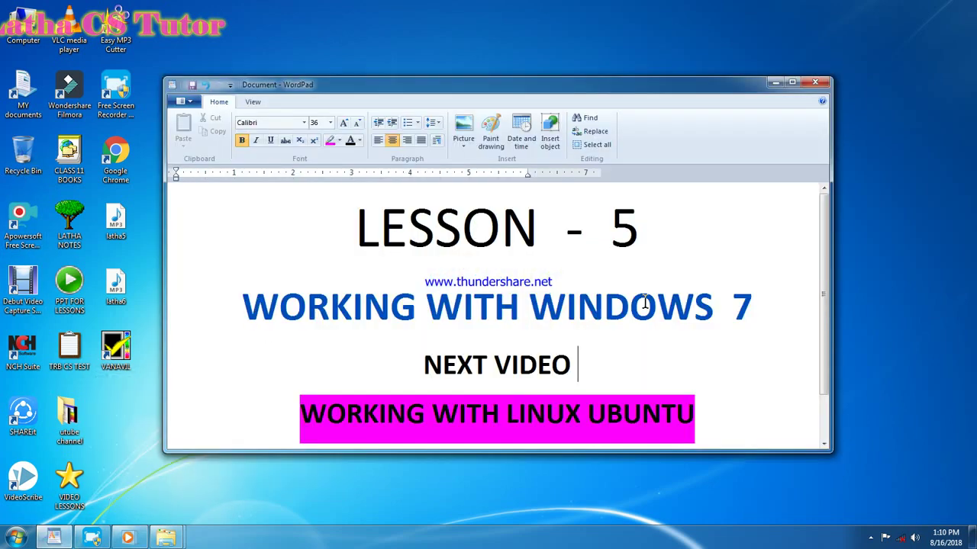
click(731, 346)
key(Return)
text(THANK YU)
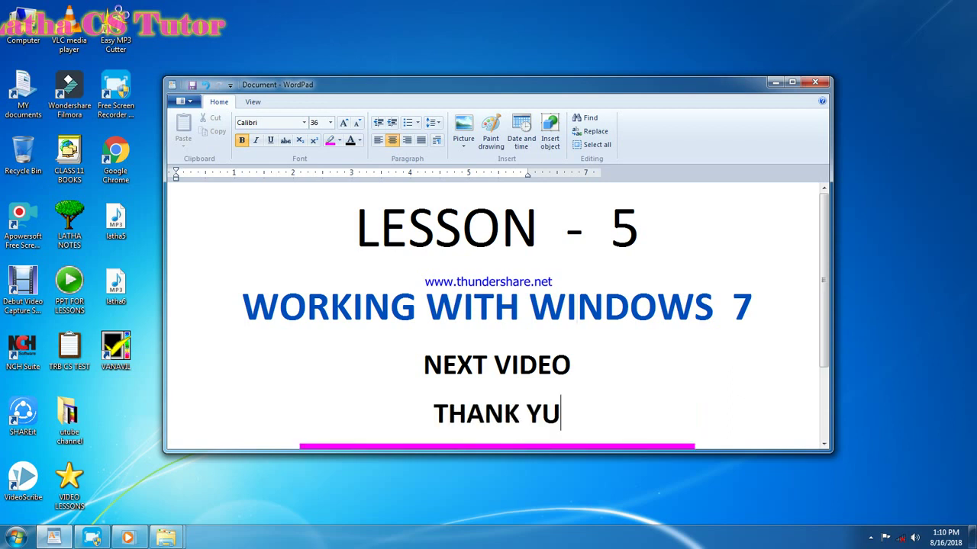
key(BackSpace)
text(OU)
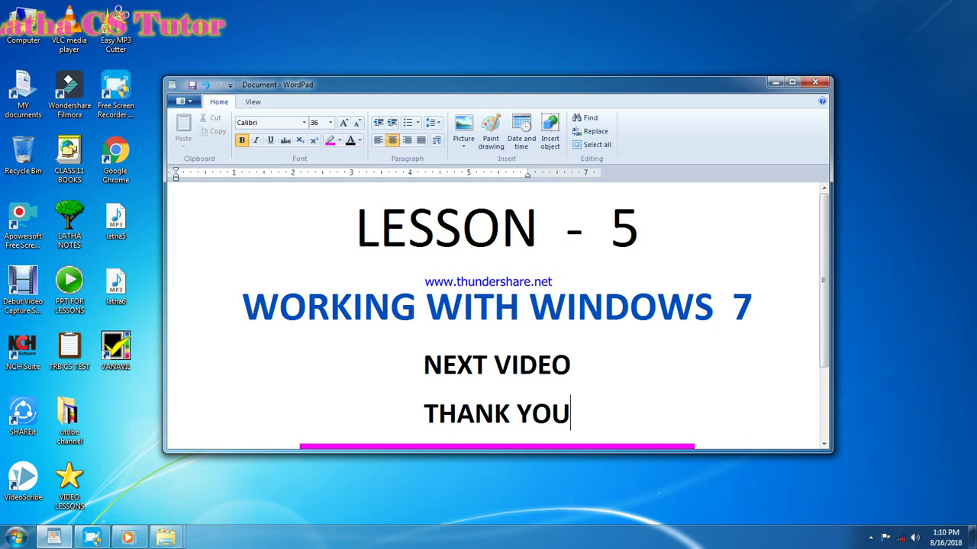